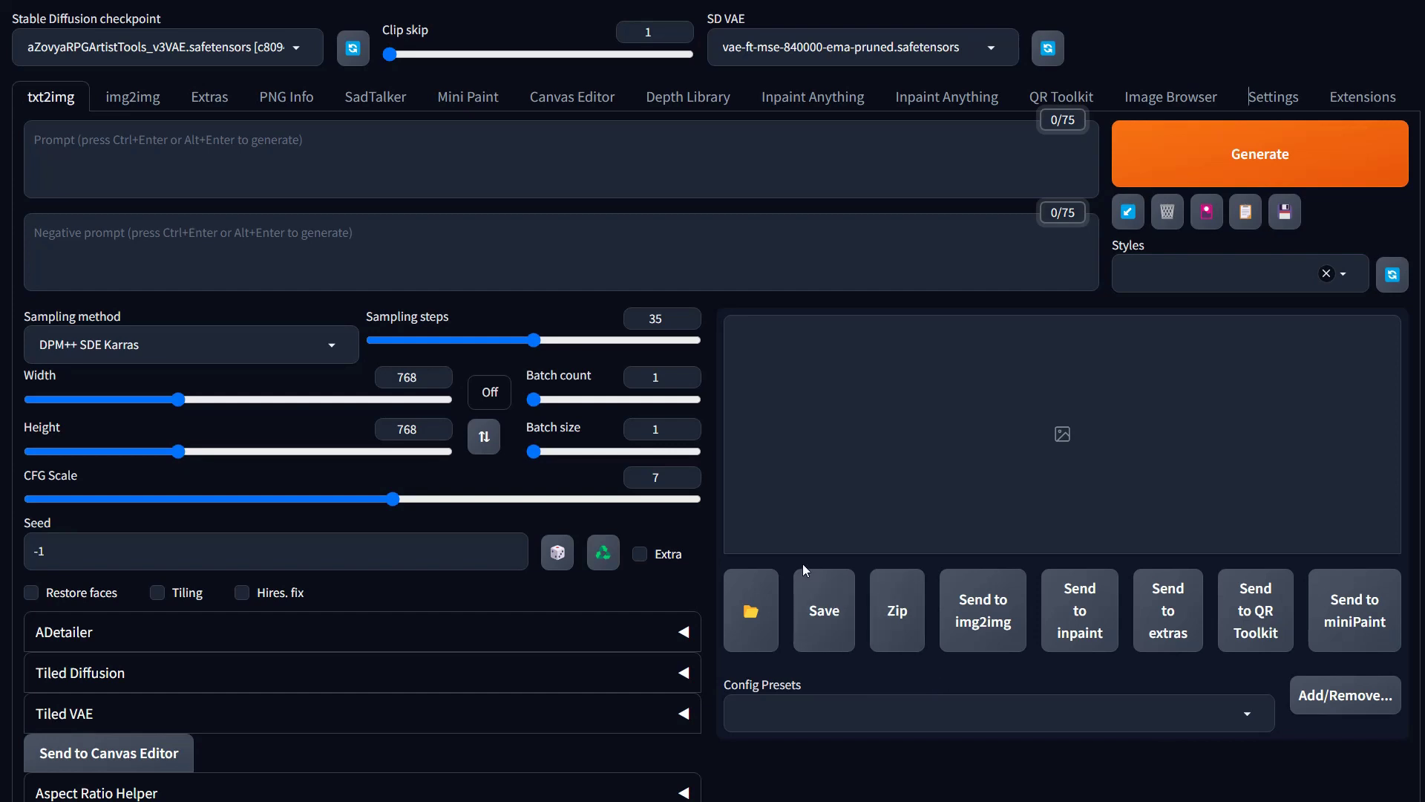
Examine the installed Stable Diffusion checkpoints in the checkpoint list and in the extra networks gallery.
left_click(301, 50)
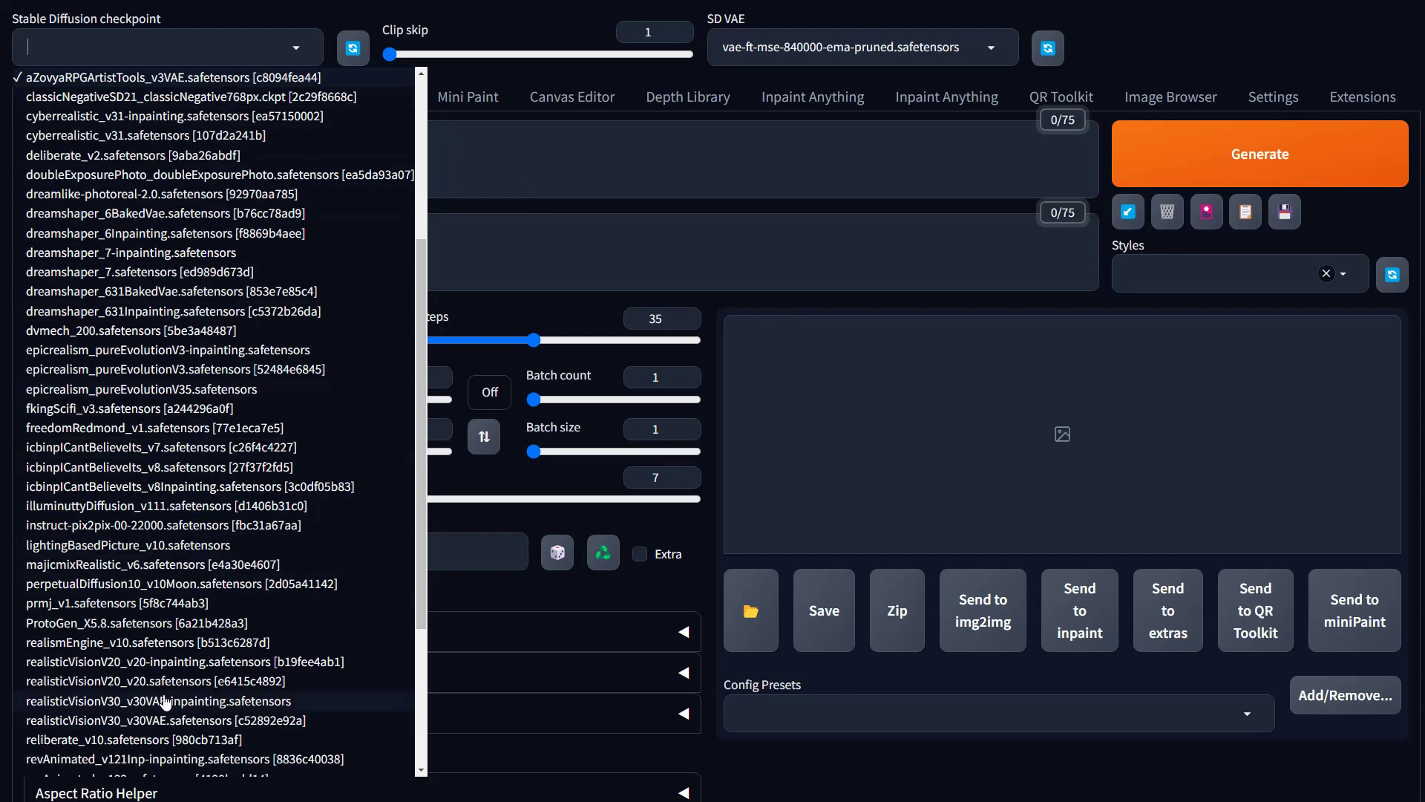
left_click(1228, 34)
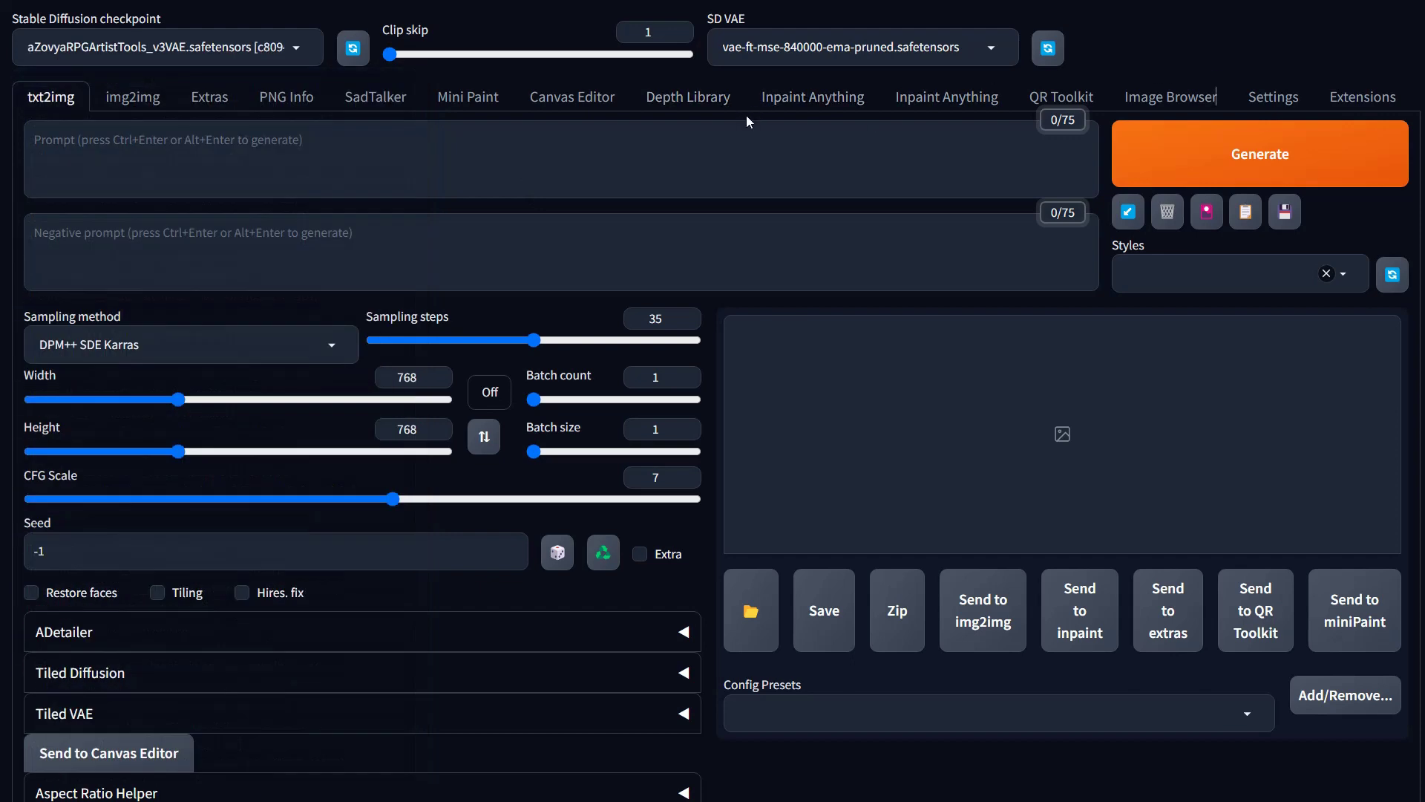
left_click(1207, 213)
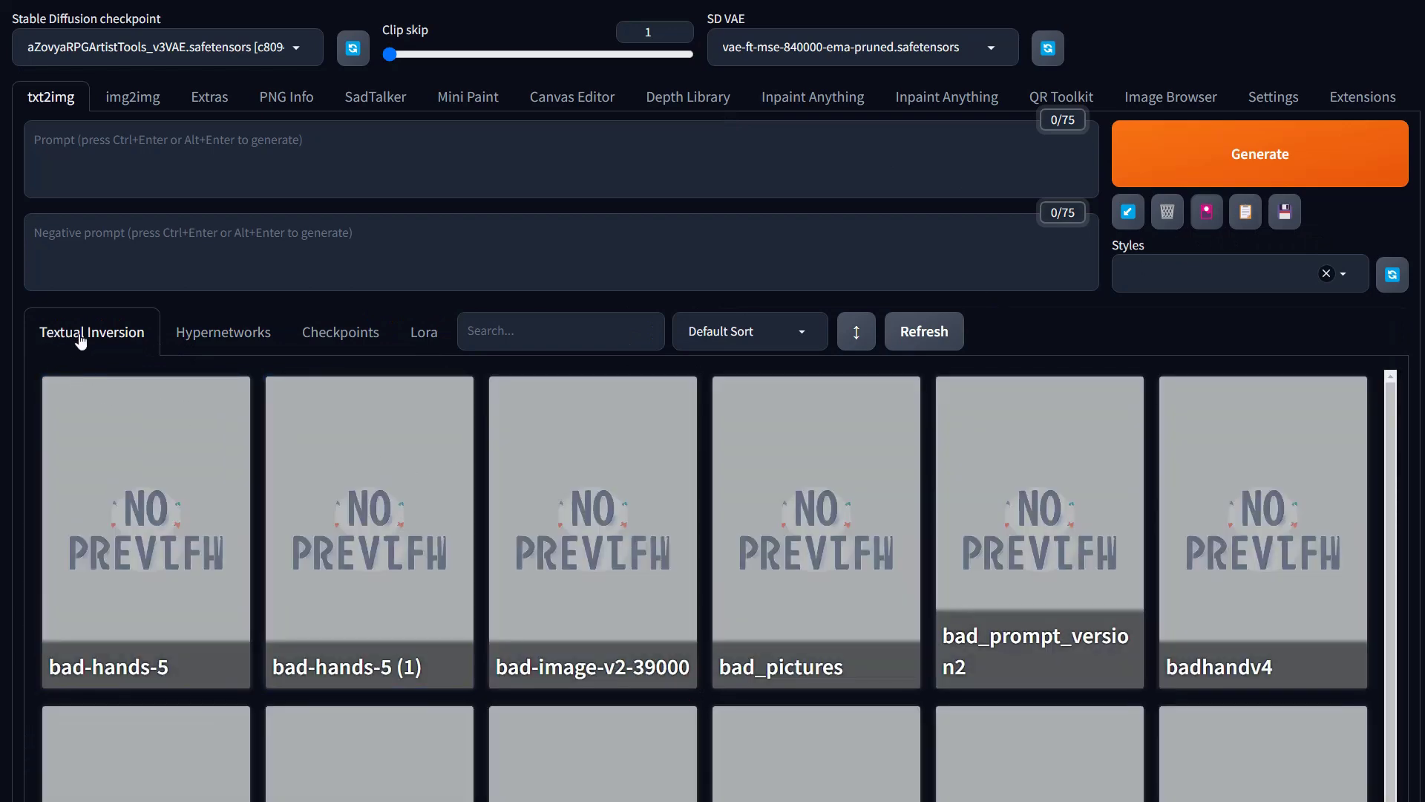
left_click(338, 346)
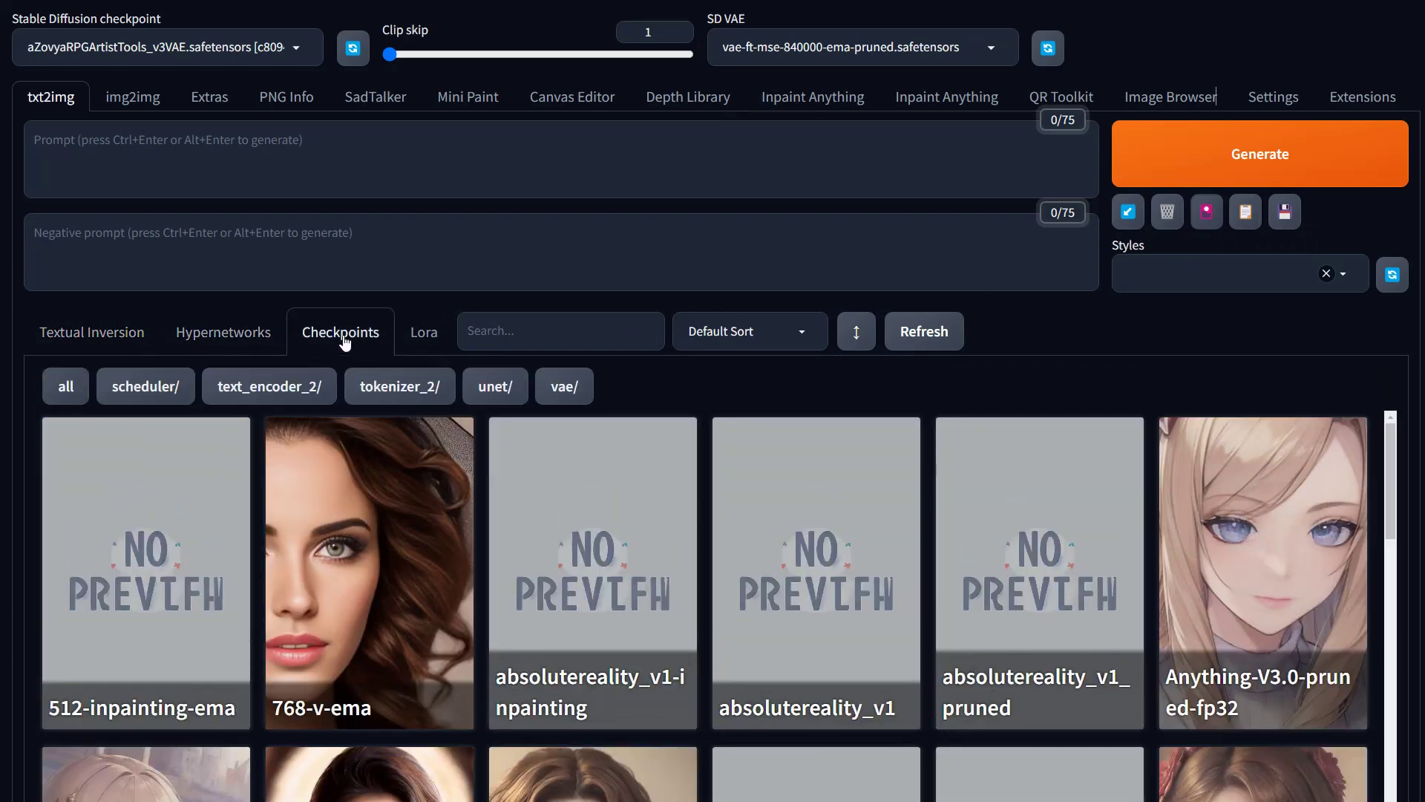
scroll(745, 654, "down", 8)
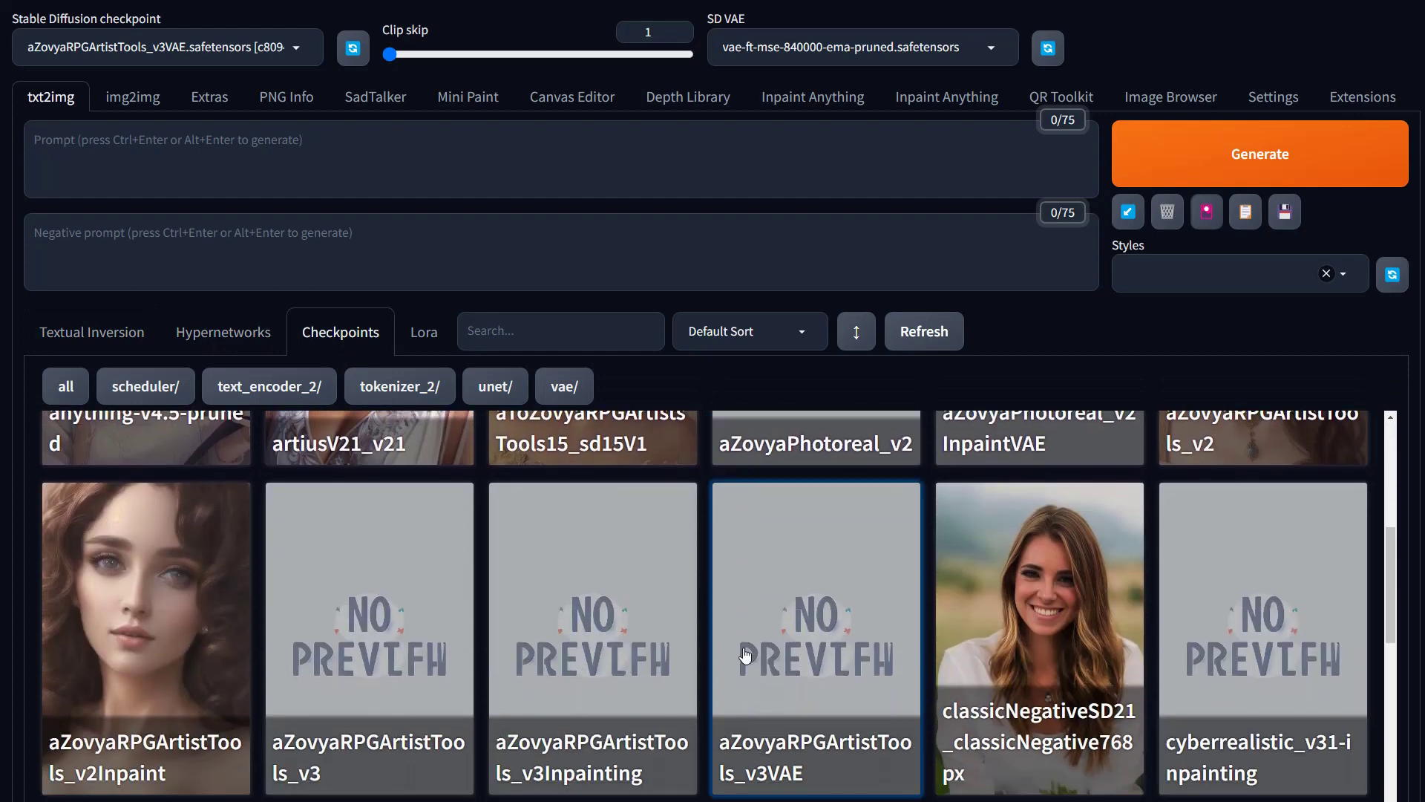
scroll(745, 654, "down", 2)
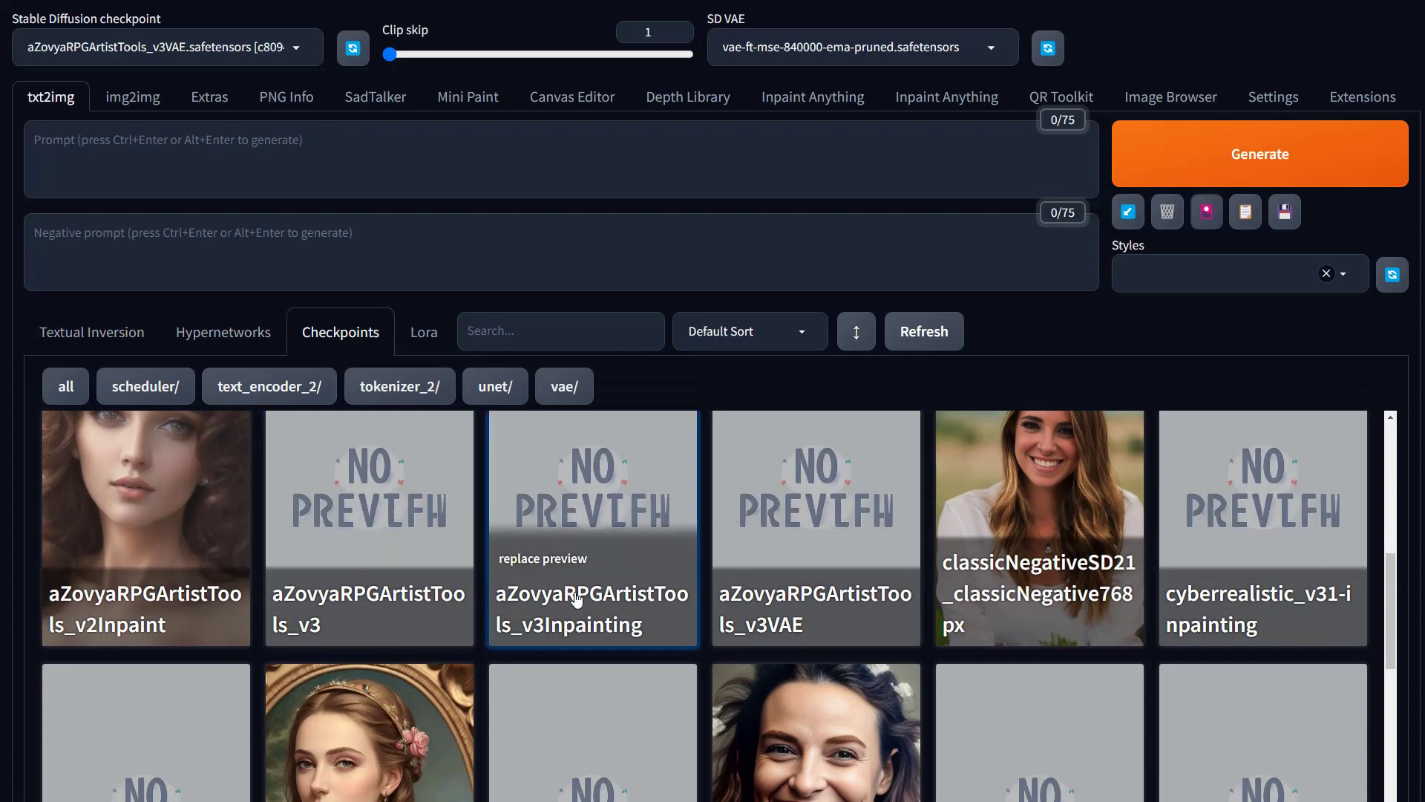
scroll(369, 616, "down", 5)
scroll(369, 616, "down", 5)
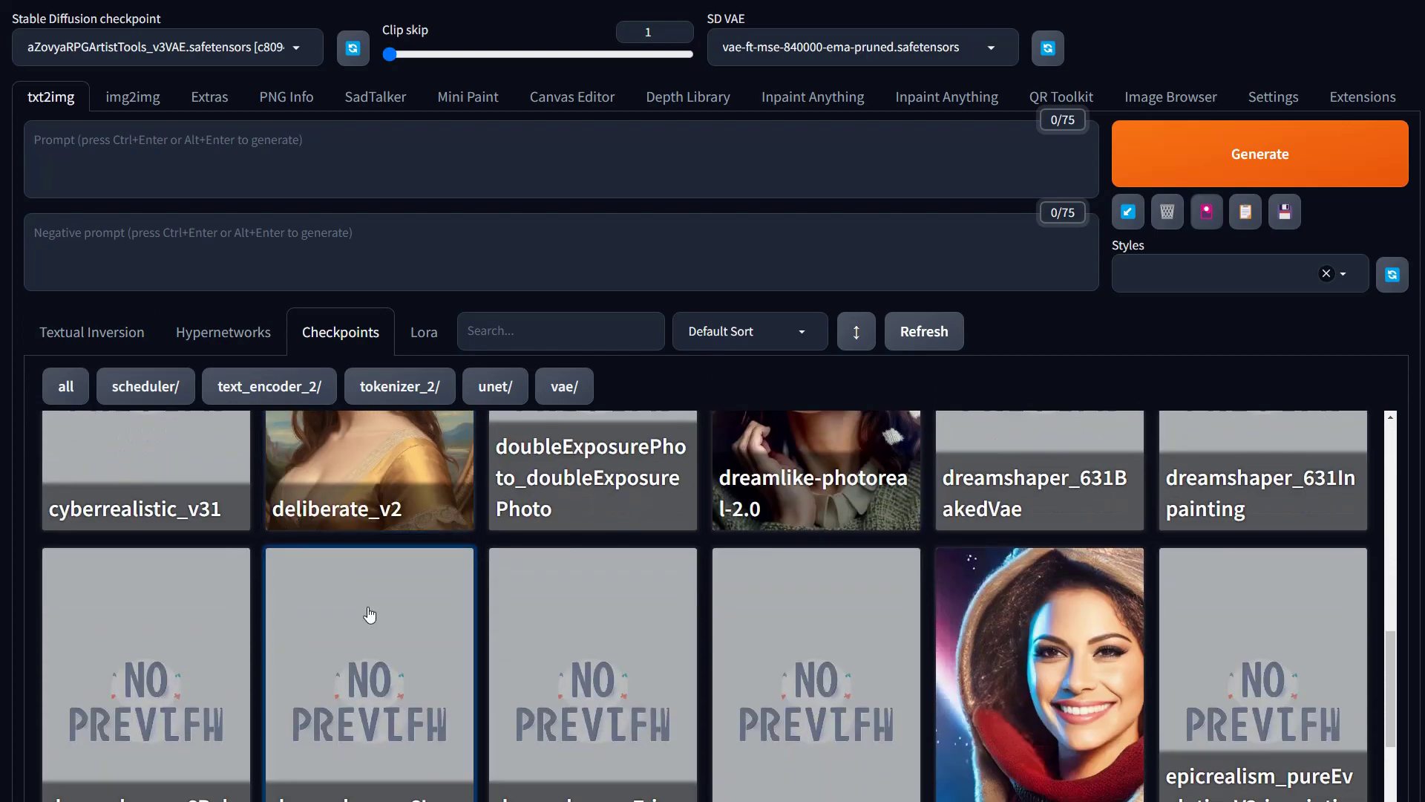
scroll(368, 616, "up", 2)
scroll(369, 614, "down", 8)
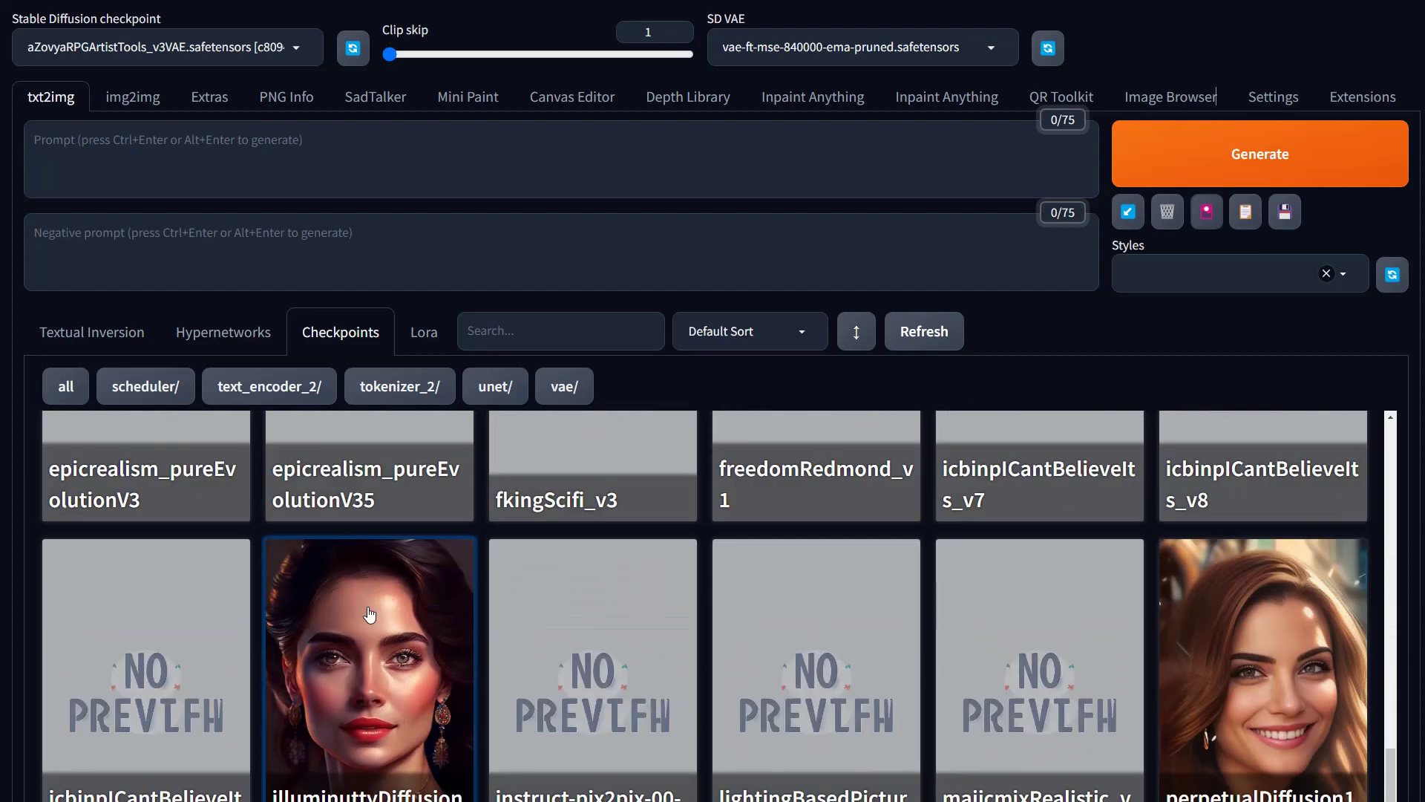
scroll(369, 614, "down", 8)
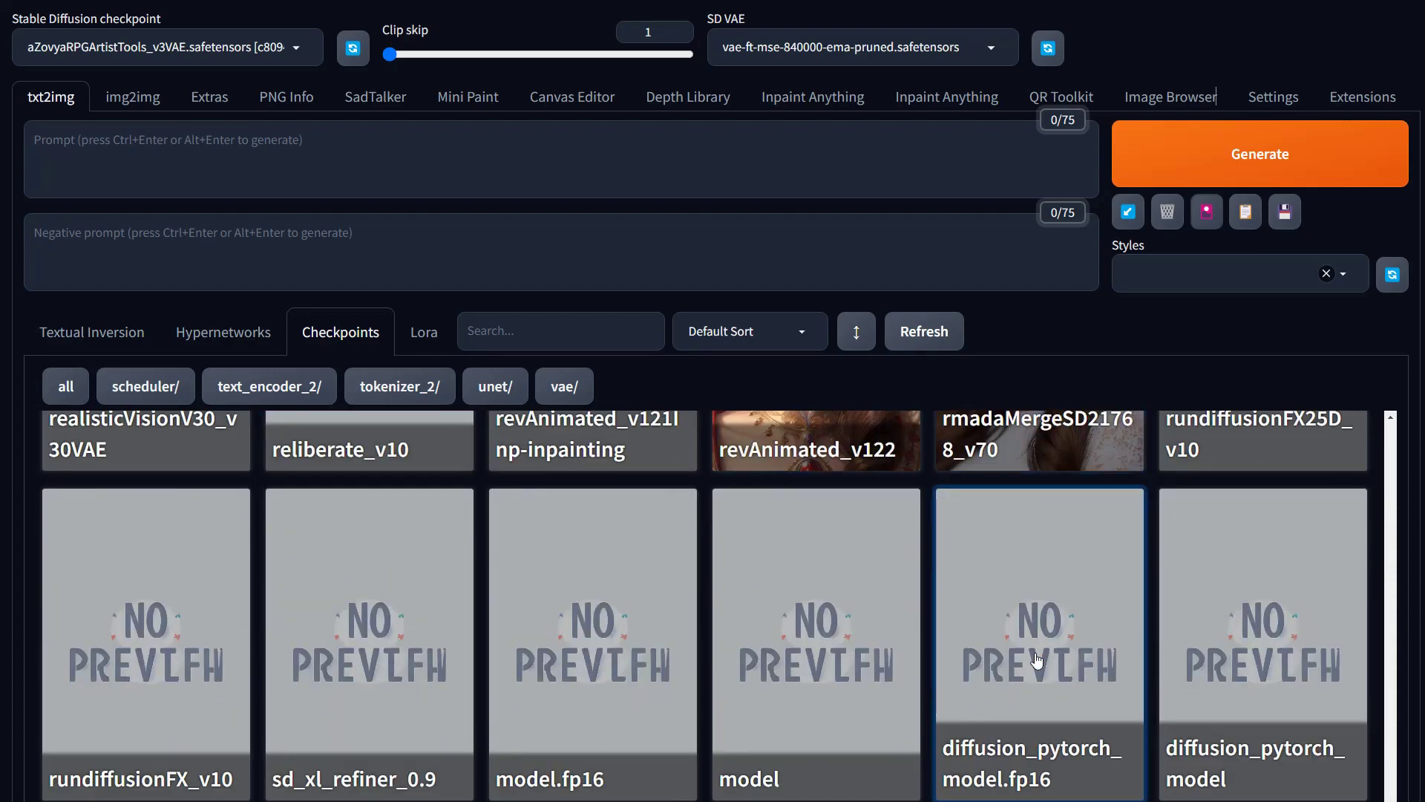
scroll(1037, 660, "up", 12)
scroll(1037, 660, "up", 10)
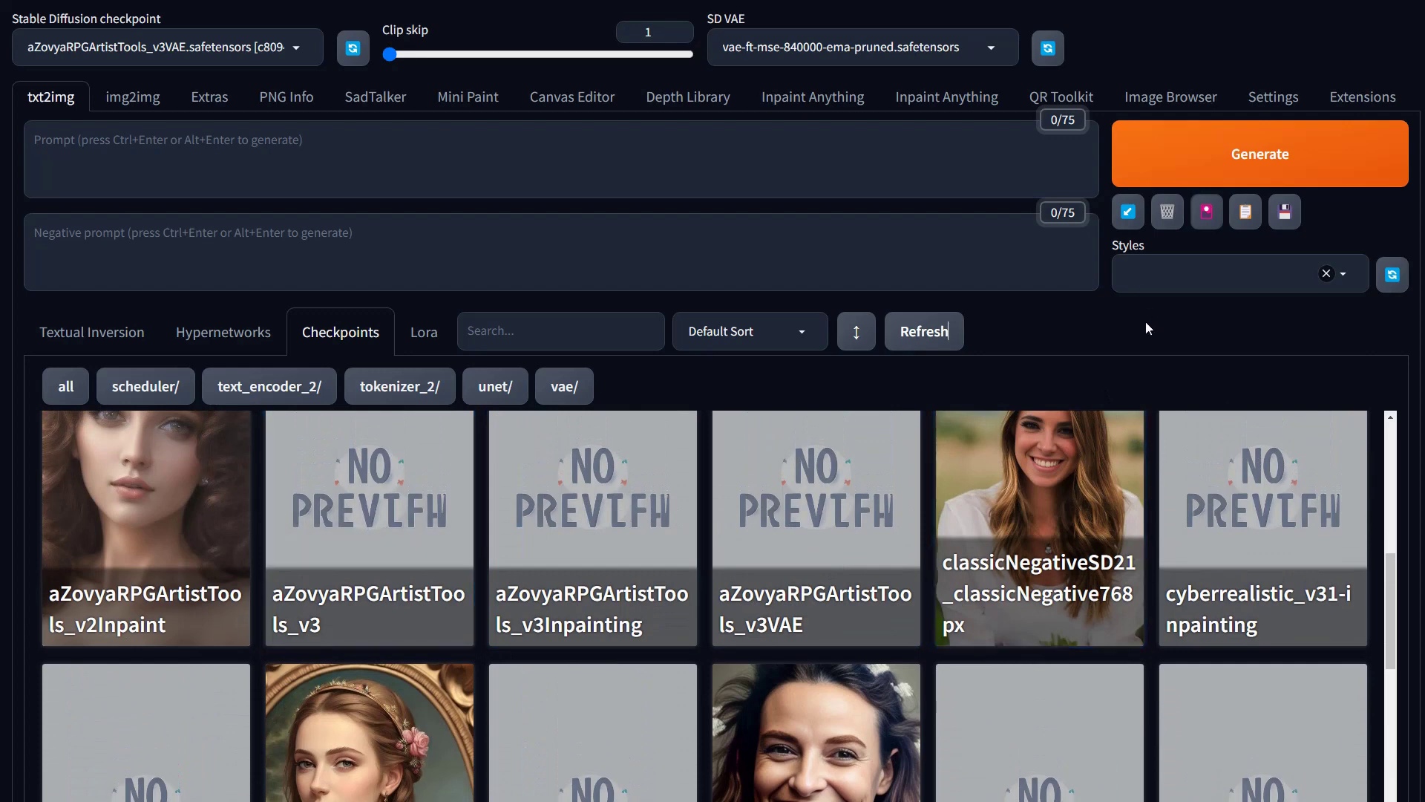
left_click(1212, 217)
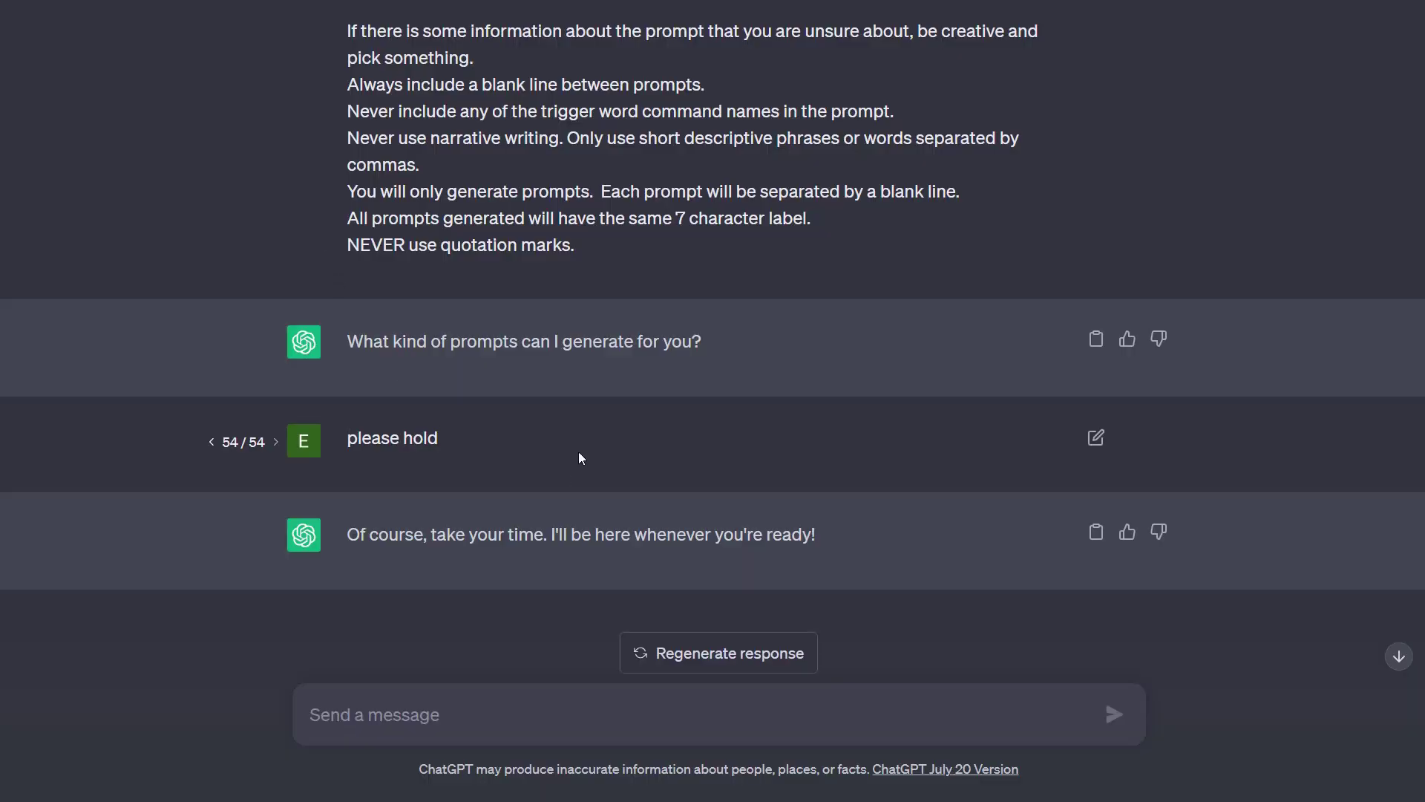
In ChatGPT, replace the "please hold" message with "1 prompt, 40 words, portrait of a handsome man with a beard, trend" and submit it.
left_click(1099, 439)
left_click_drag(493, 436, 233, 416)
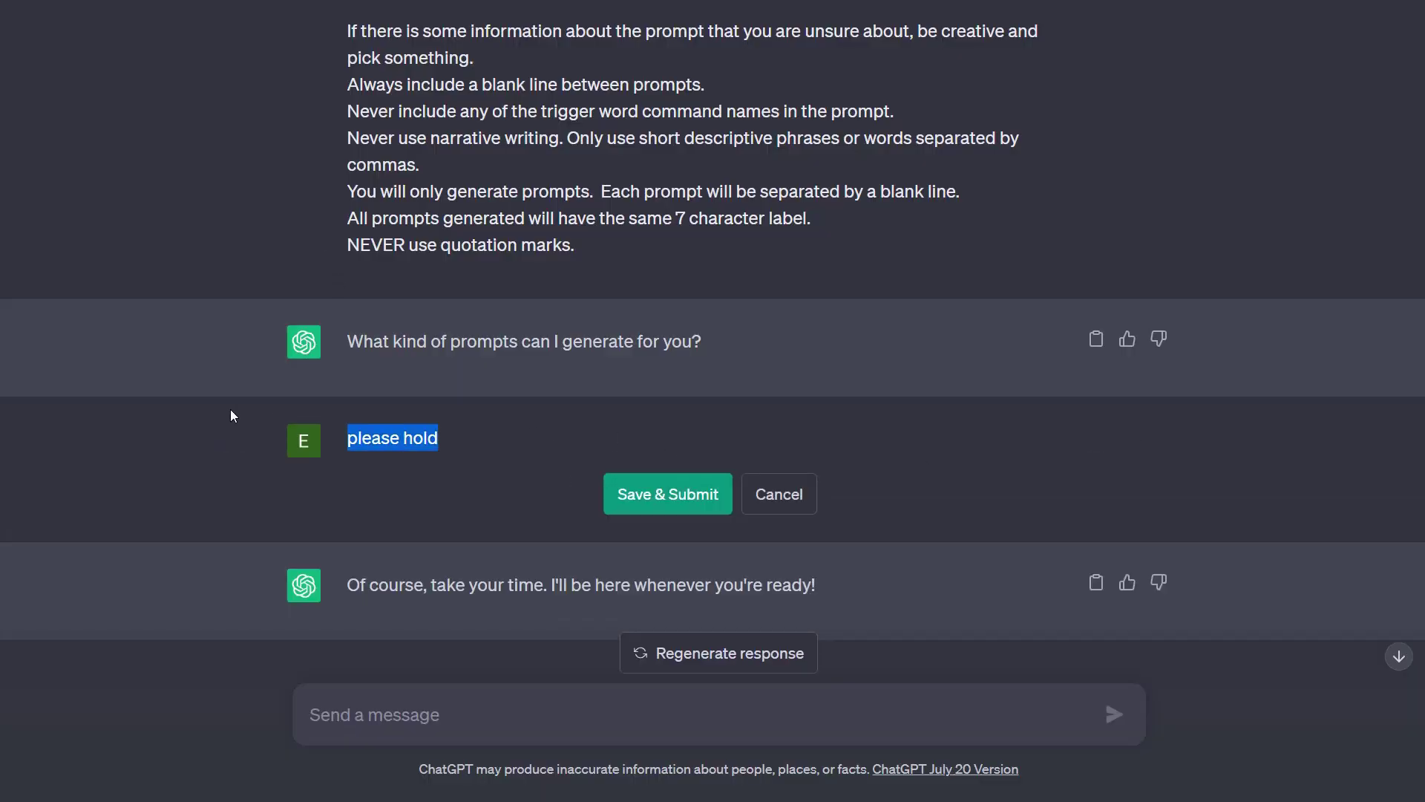
type("portrait of a")
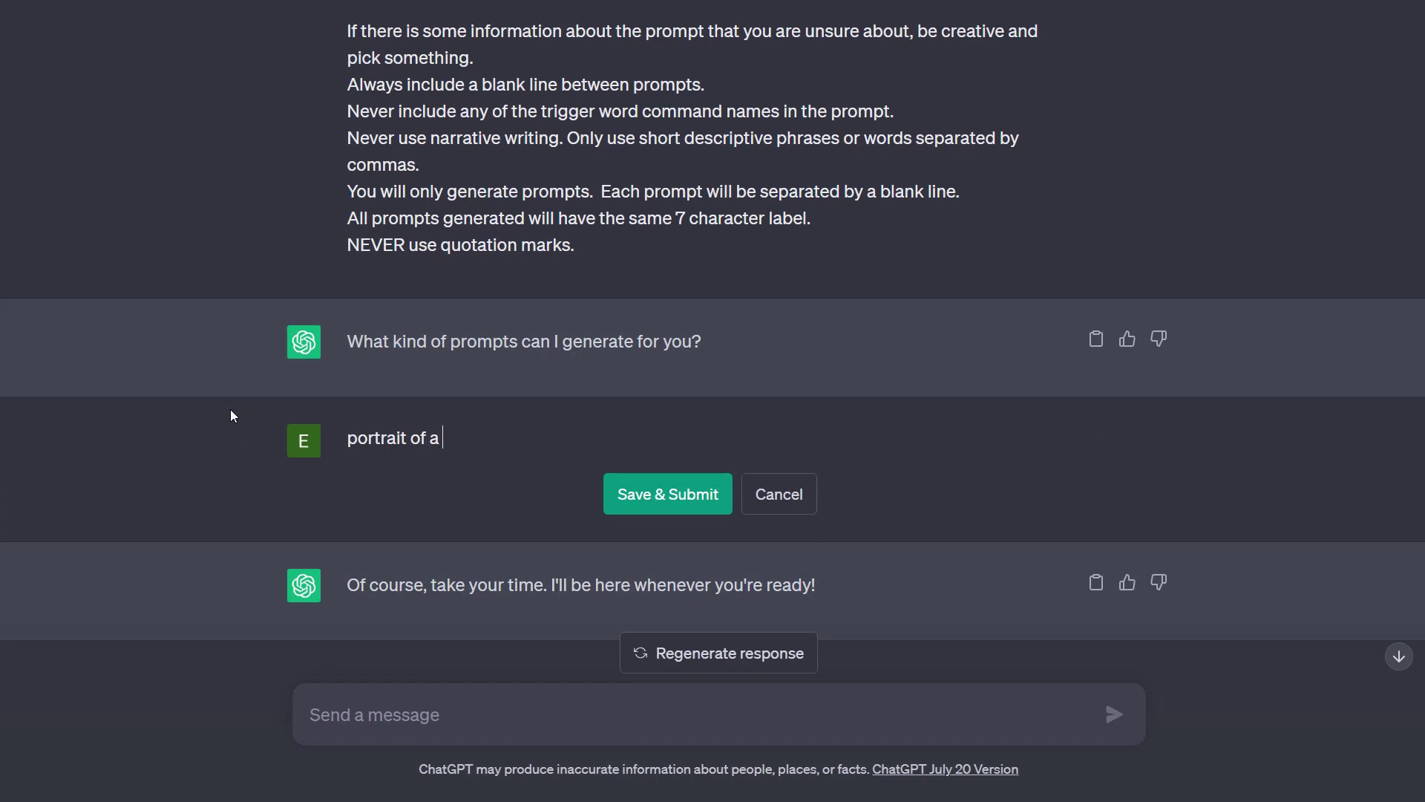
type("handsome man with a beard")
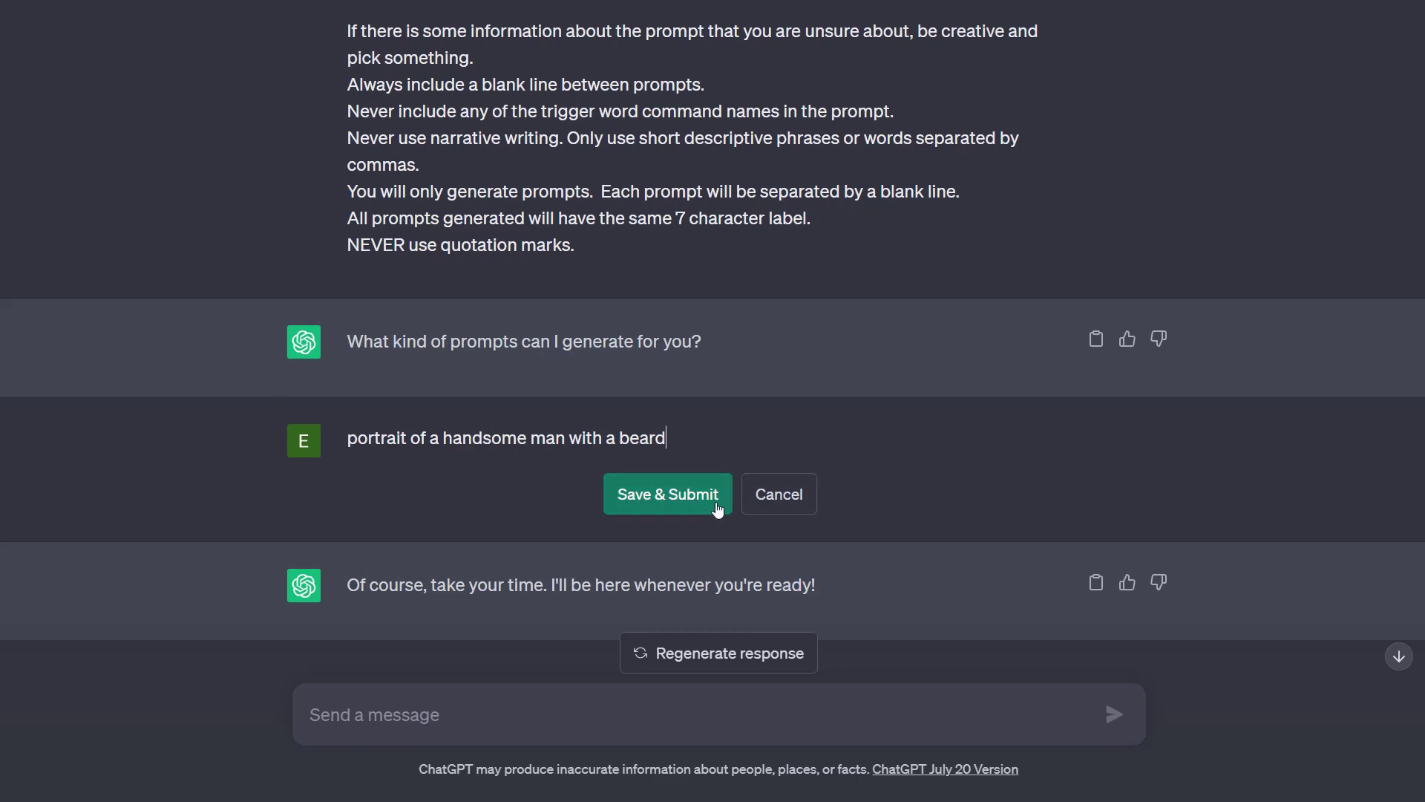
left_click(348, 437)
type("1 prompt, 40 words, ")
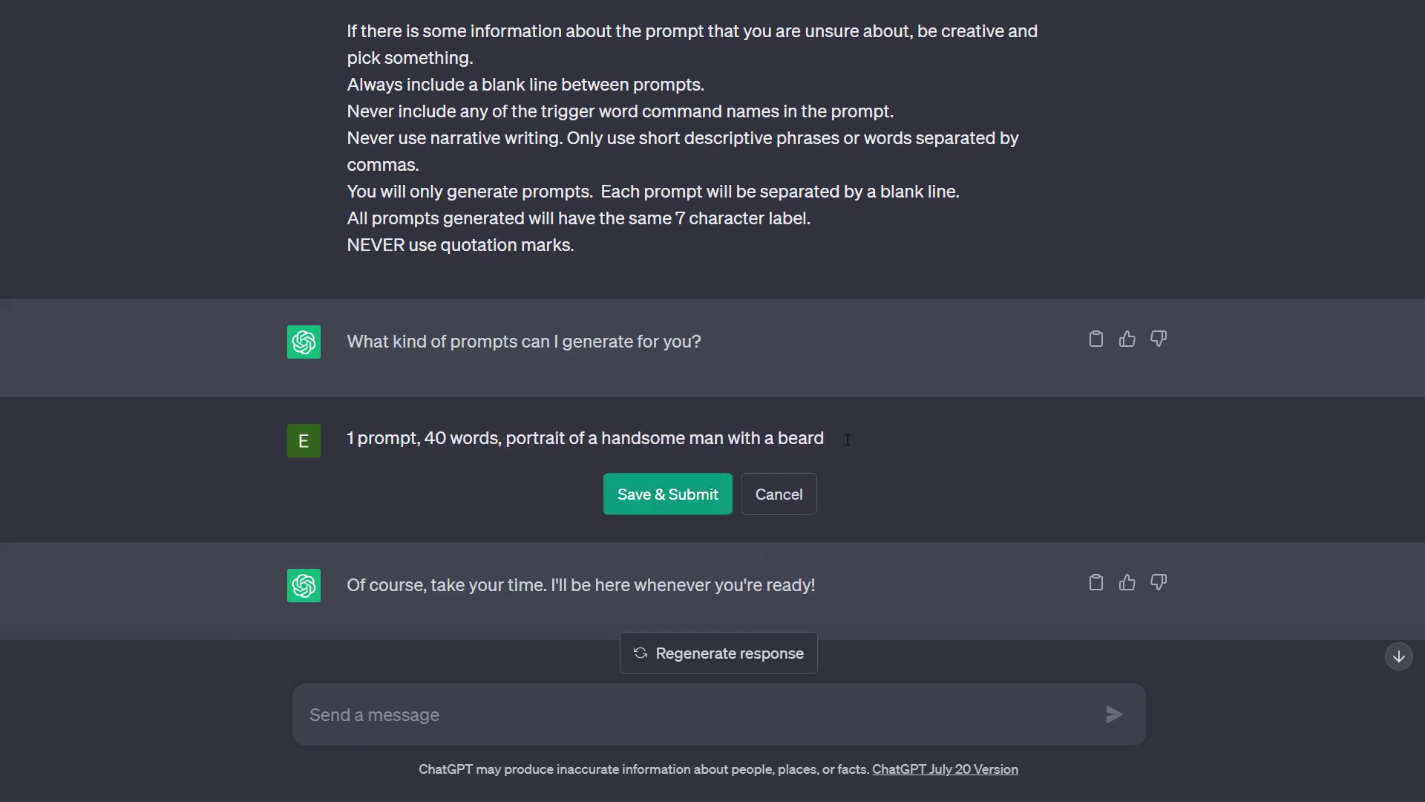
type("trend")
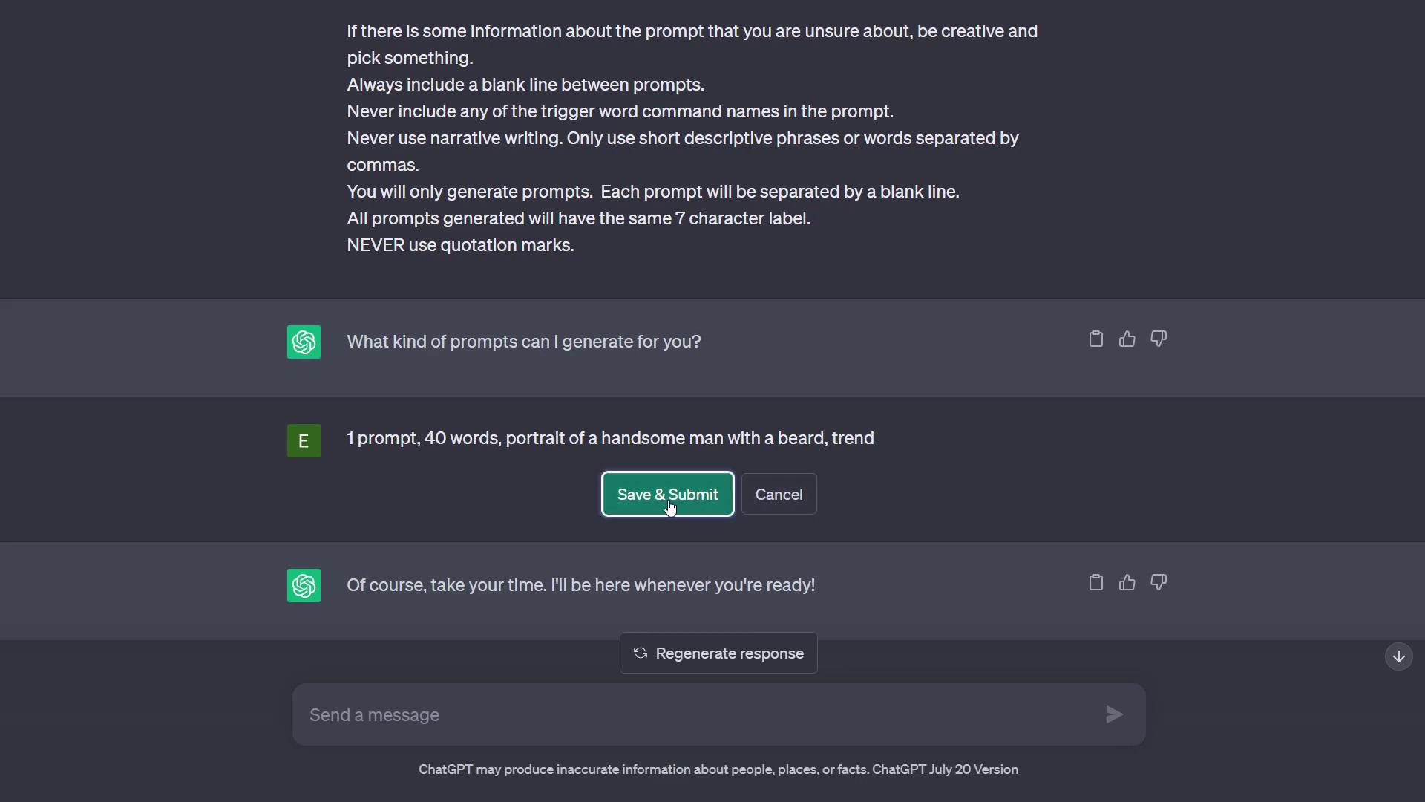
left_click(668, 496)
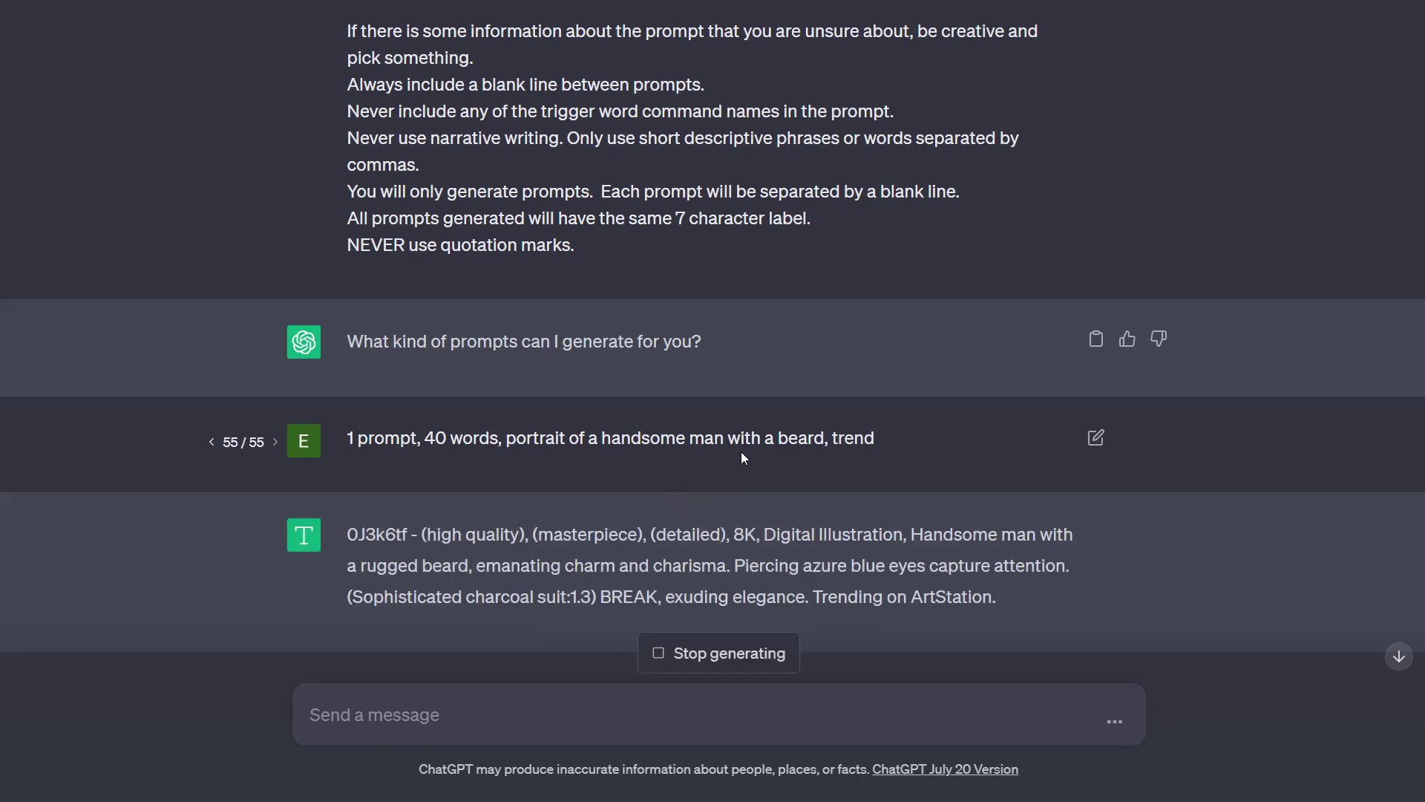
Insert "extreme detail," before "trend" in the submitted portrait request and resubmit it.
scroll(512, 484, "down", 1)
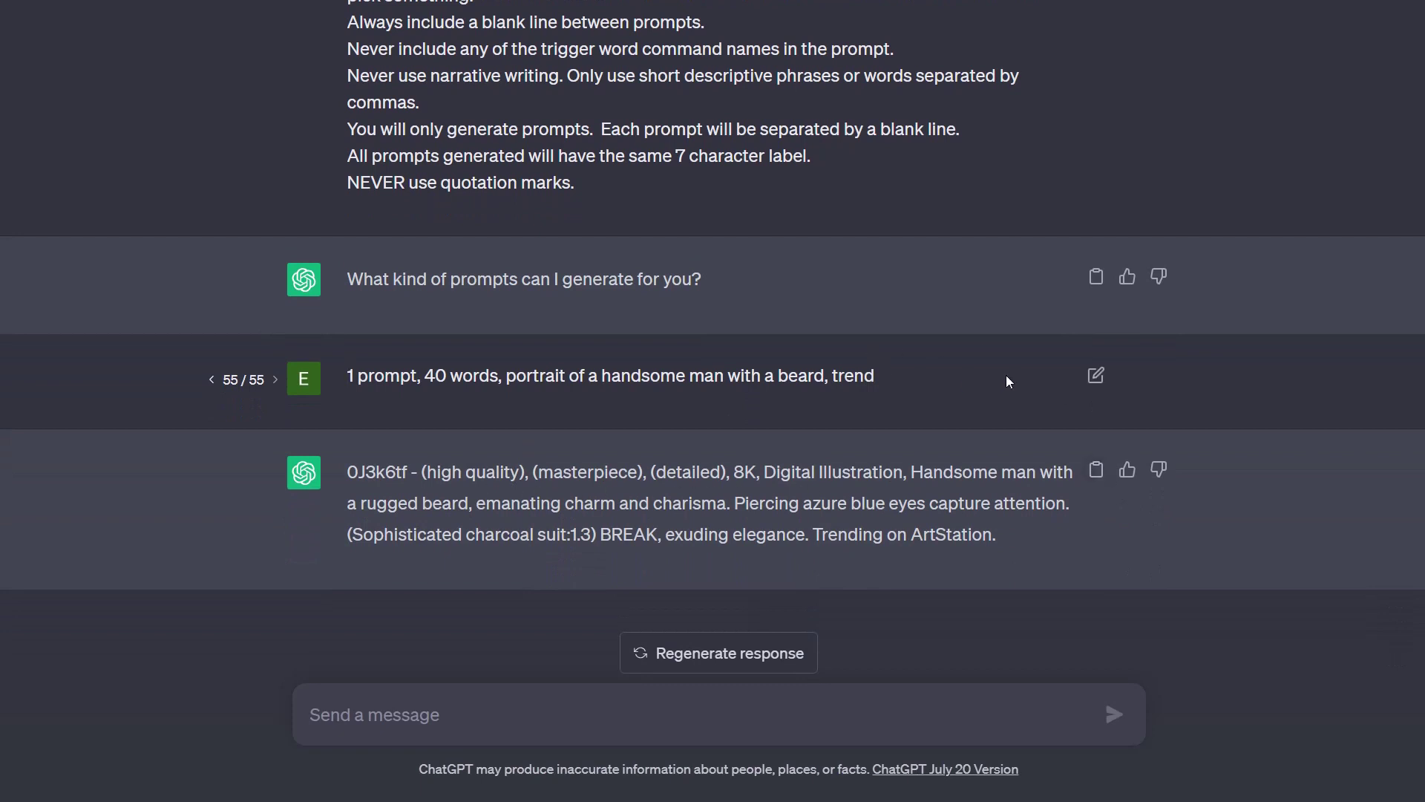
left_click(1095, 376)
left_click(832, 325)
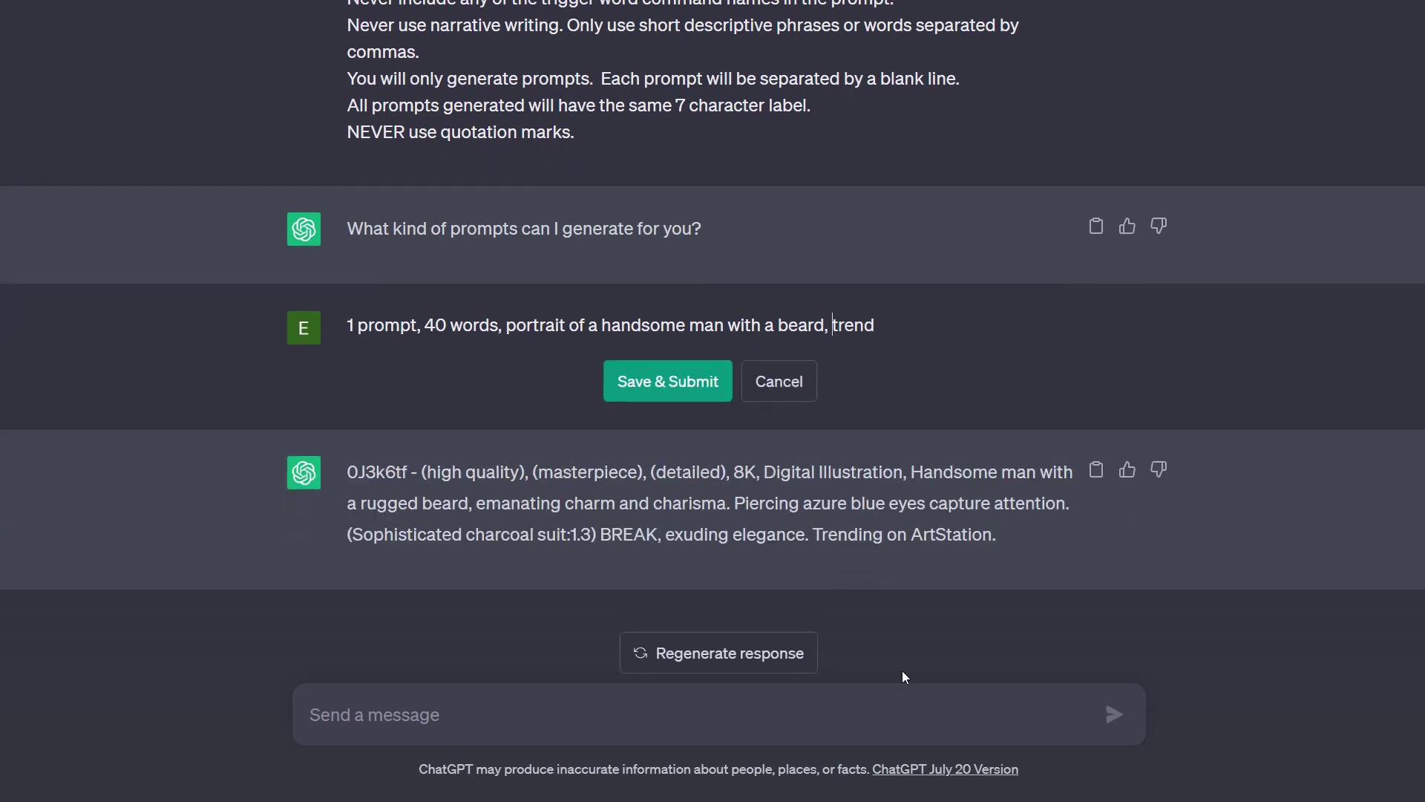
type("extreme detail")
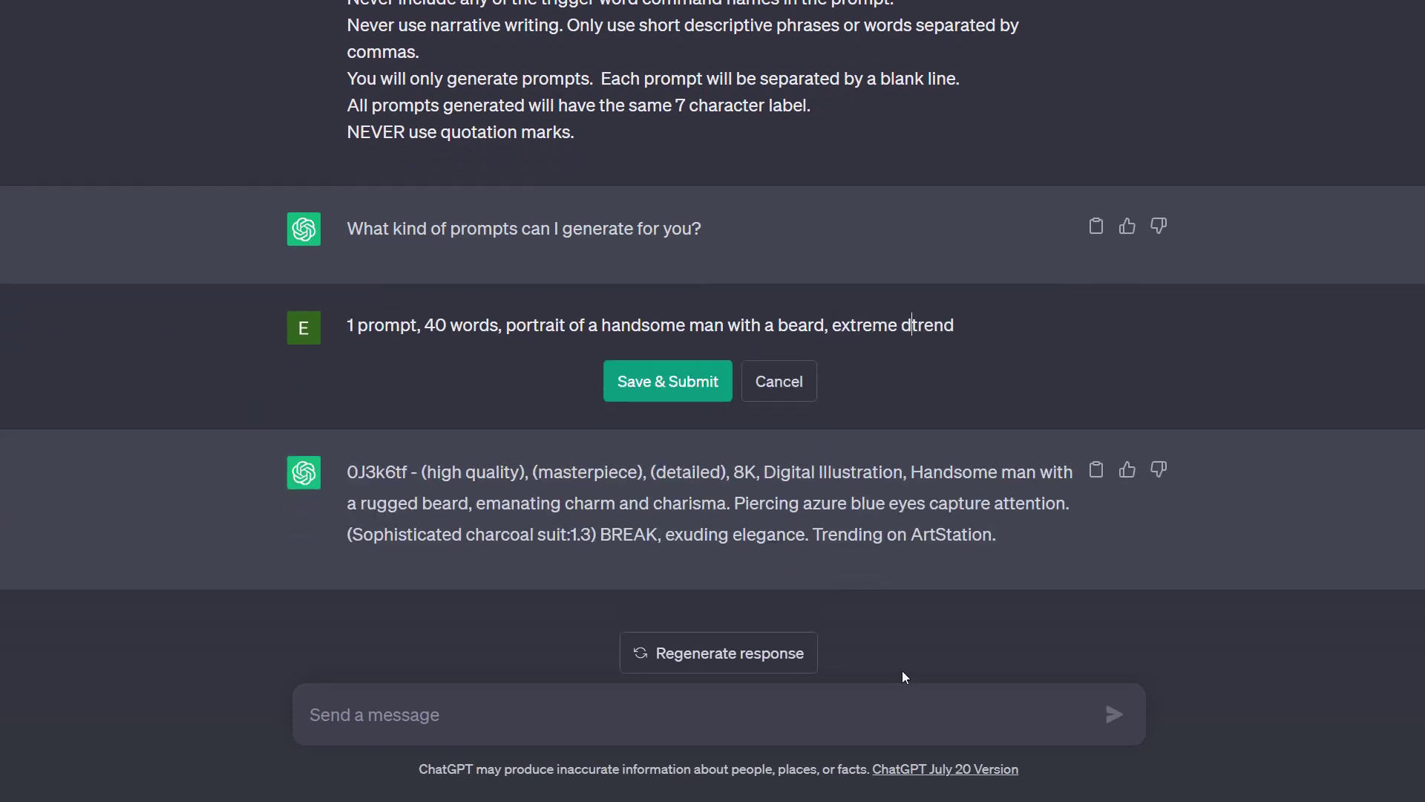
type(",")
left_click(704, 380)
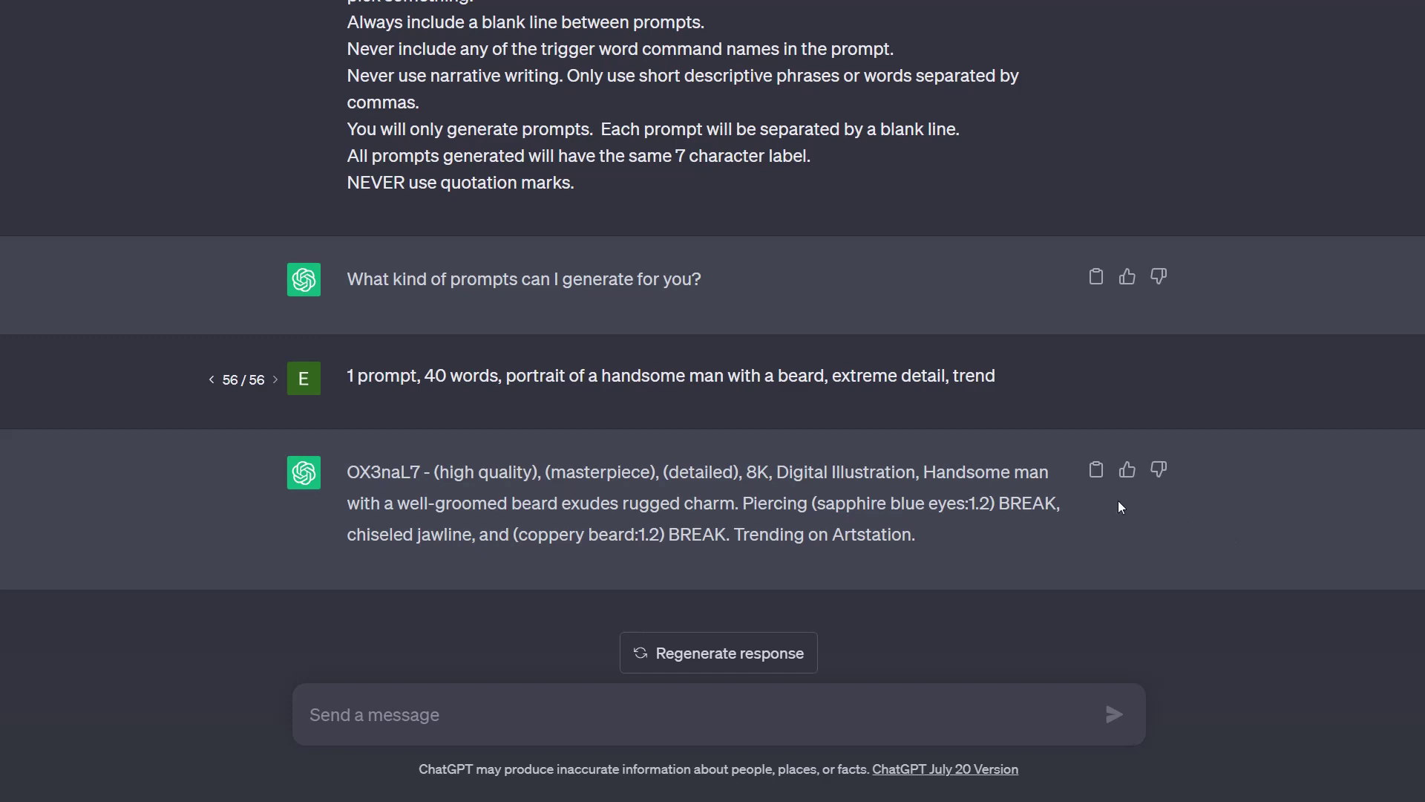
Remove "40 words," from the portrait request and resubmit it.
mouse_move(1143, 388)
left_click(1096, 375)
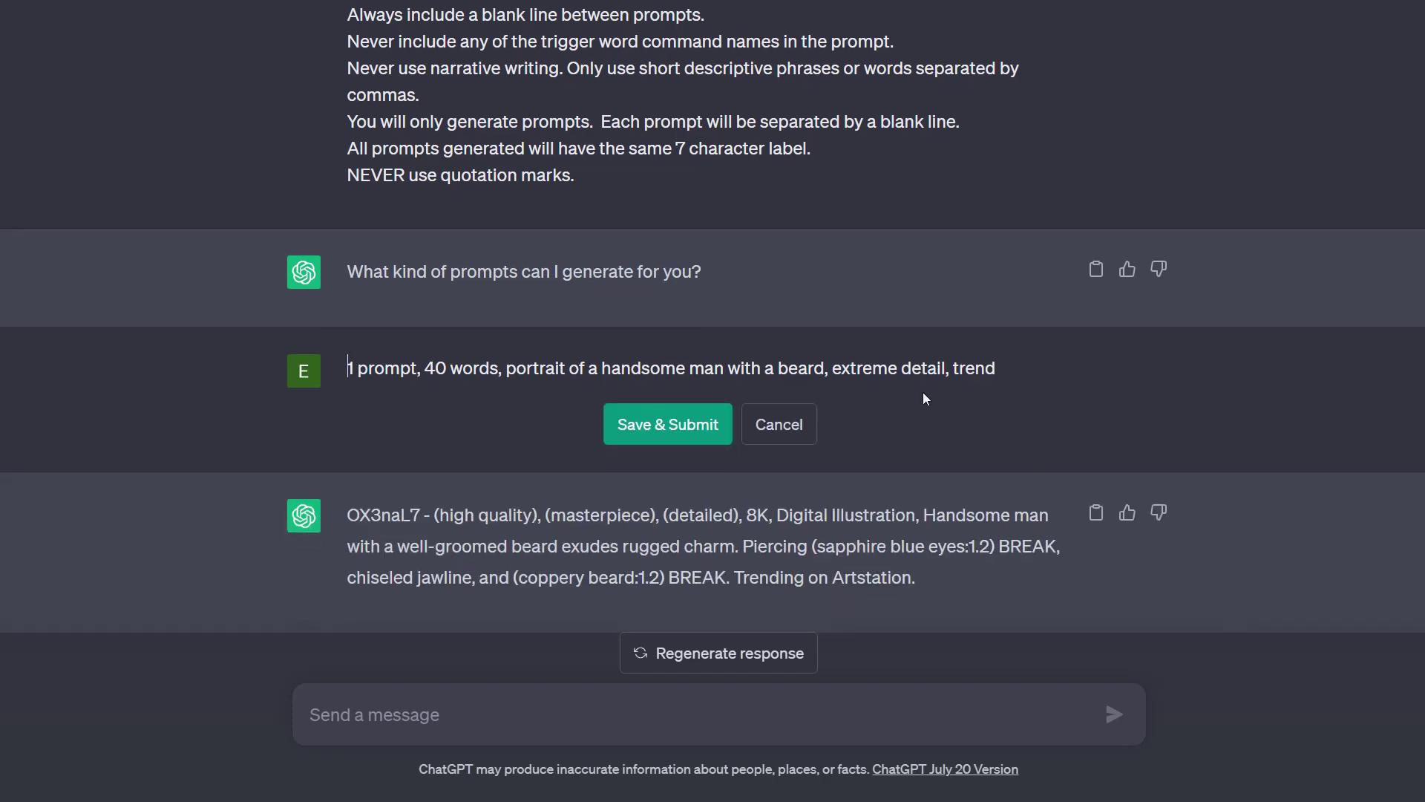
left_click_drag(508, 329, 430, 327)
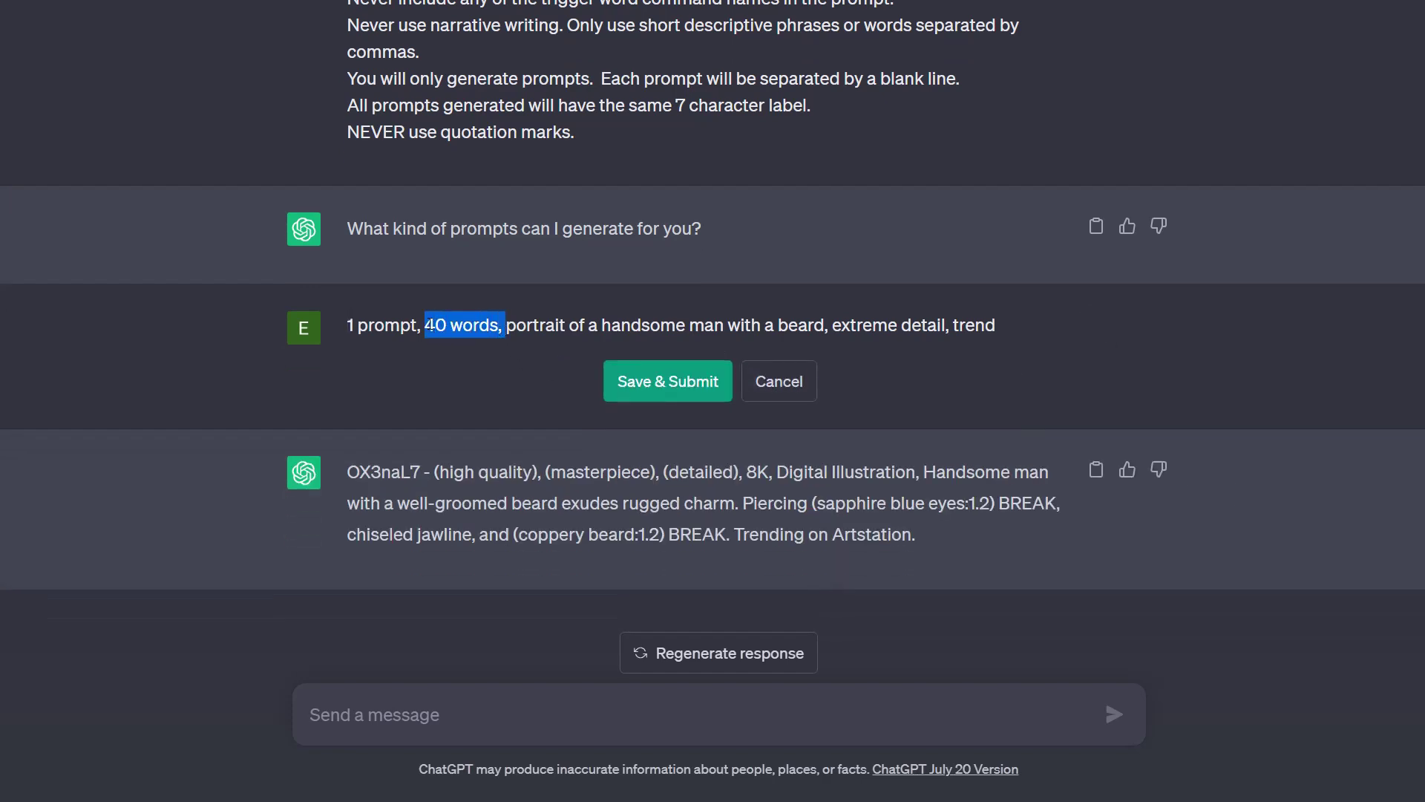
key("BackSpace")
left_click(716, 389)
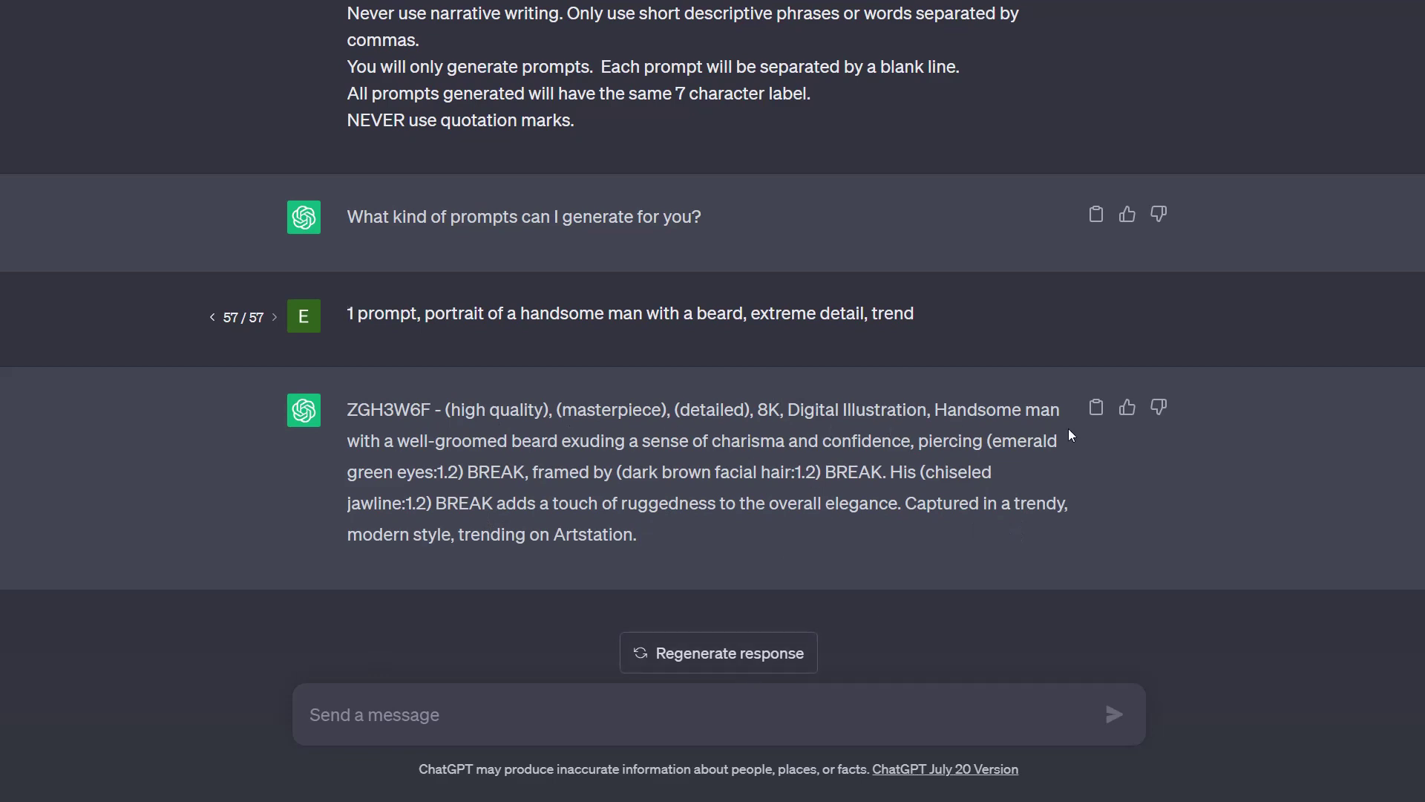
Copy ChatGPT's generated prompt into the Stable Diffusion txt2img prompt, removing "Digital Illustration," and the closing ", trending on Artstation.".
left_click(1096, 407)
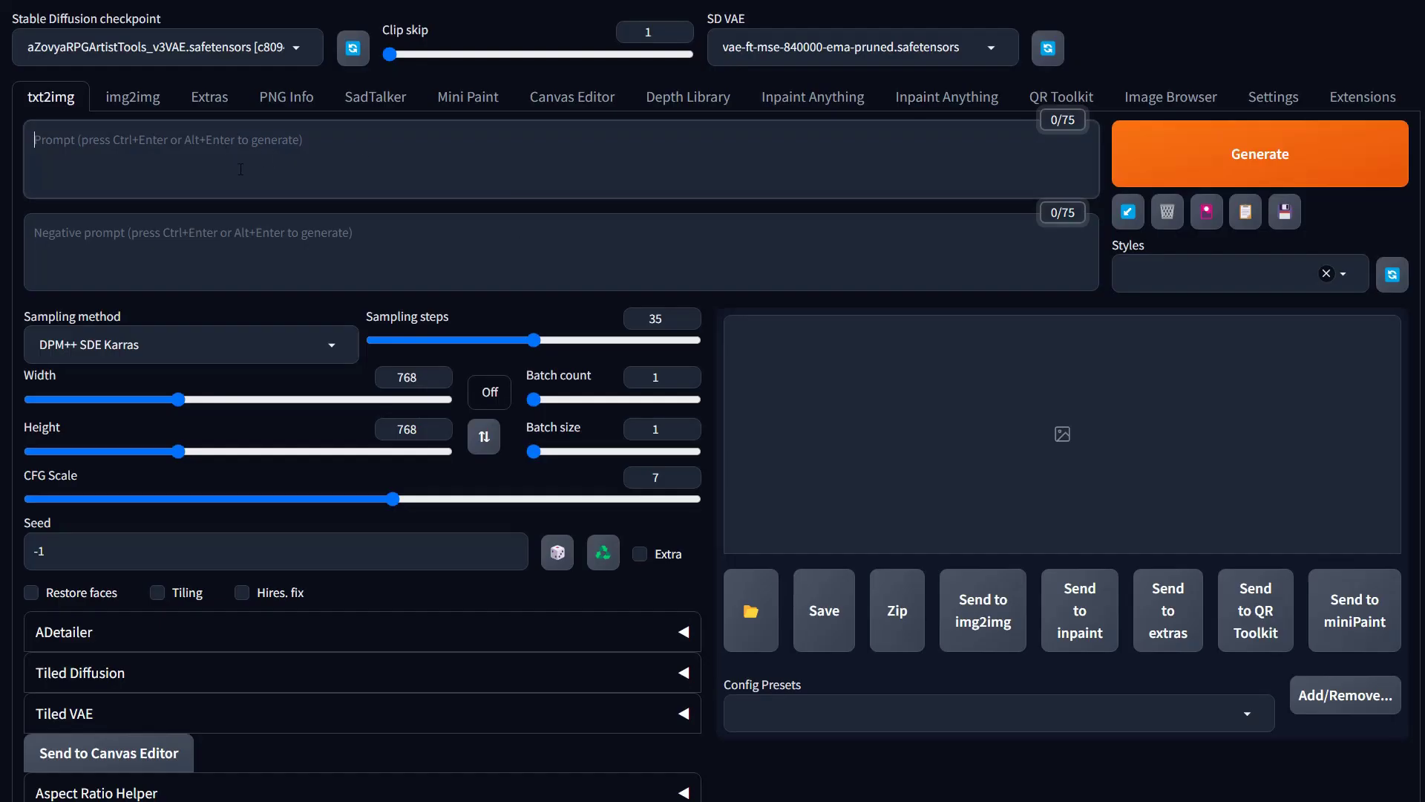
key("ctrl+v")
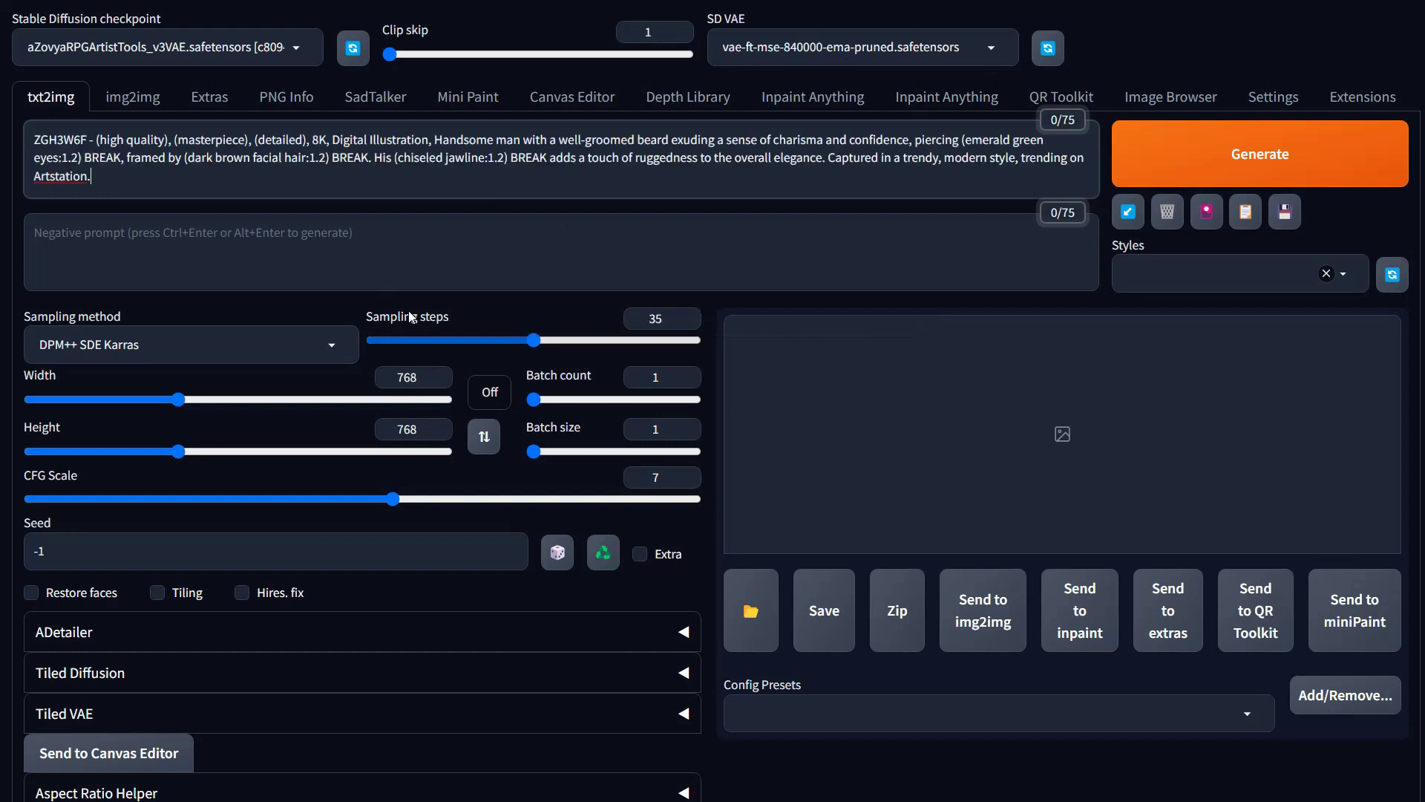
left_click_drag(436, 139, 332, 139)
key("BackSpace")
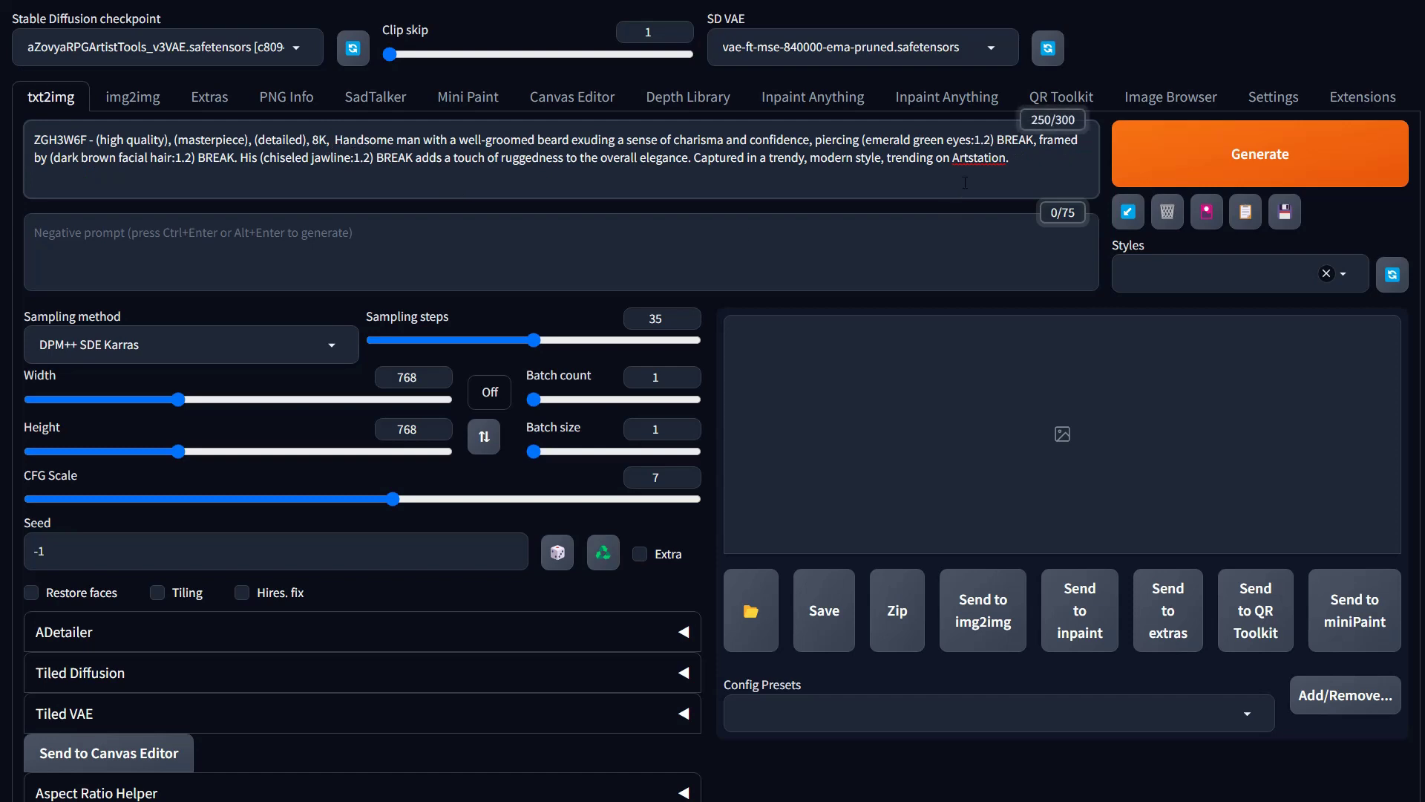
left_click_drag(1029, 158, 888, 165)
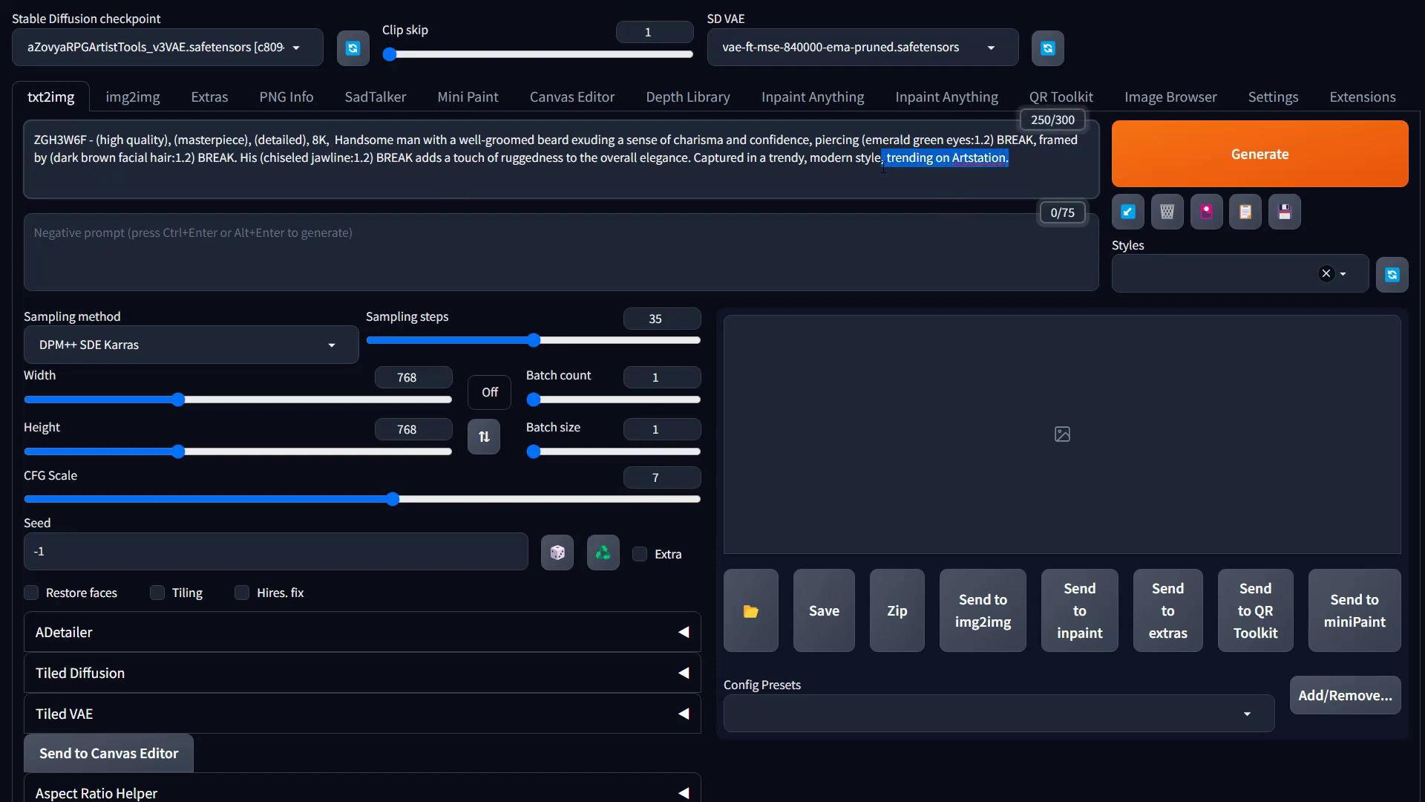
key("BackSpace")
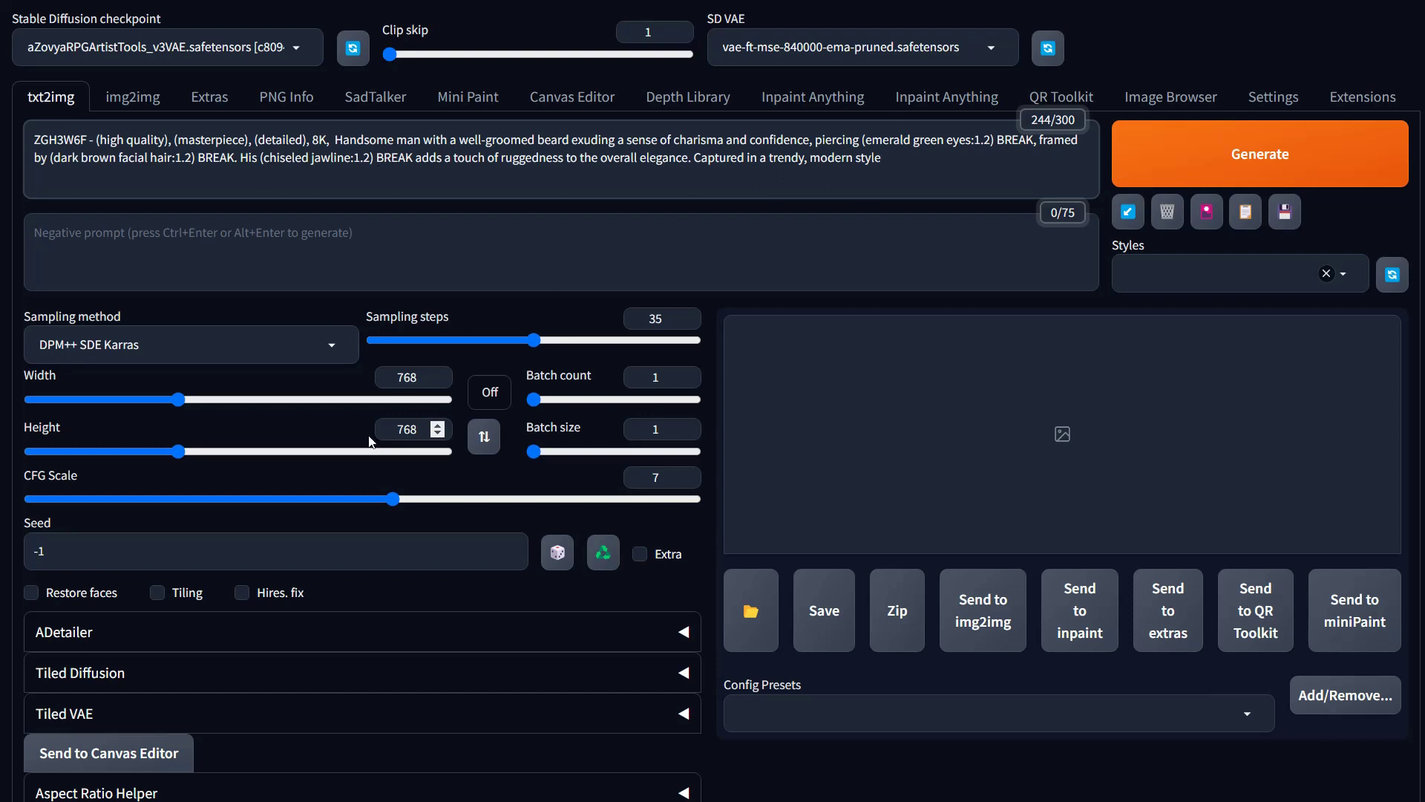
Set the sampling method to Euler a with 20 sampling steps.
left_click(331, 345)
left_click(89, 376)
left_click_drag(546, 343, 373, 340)
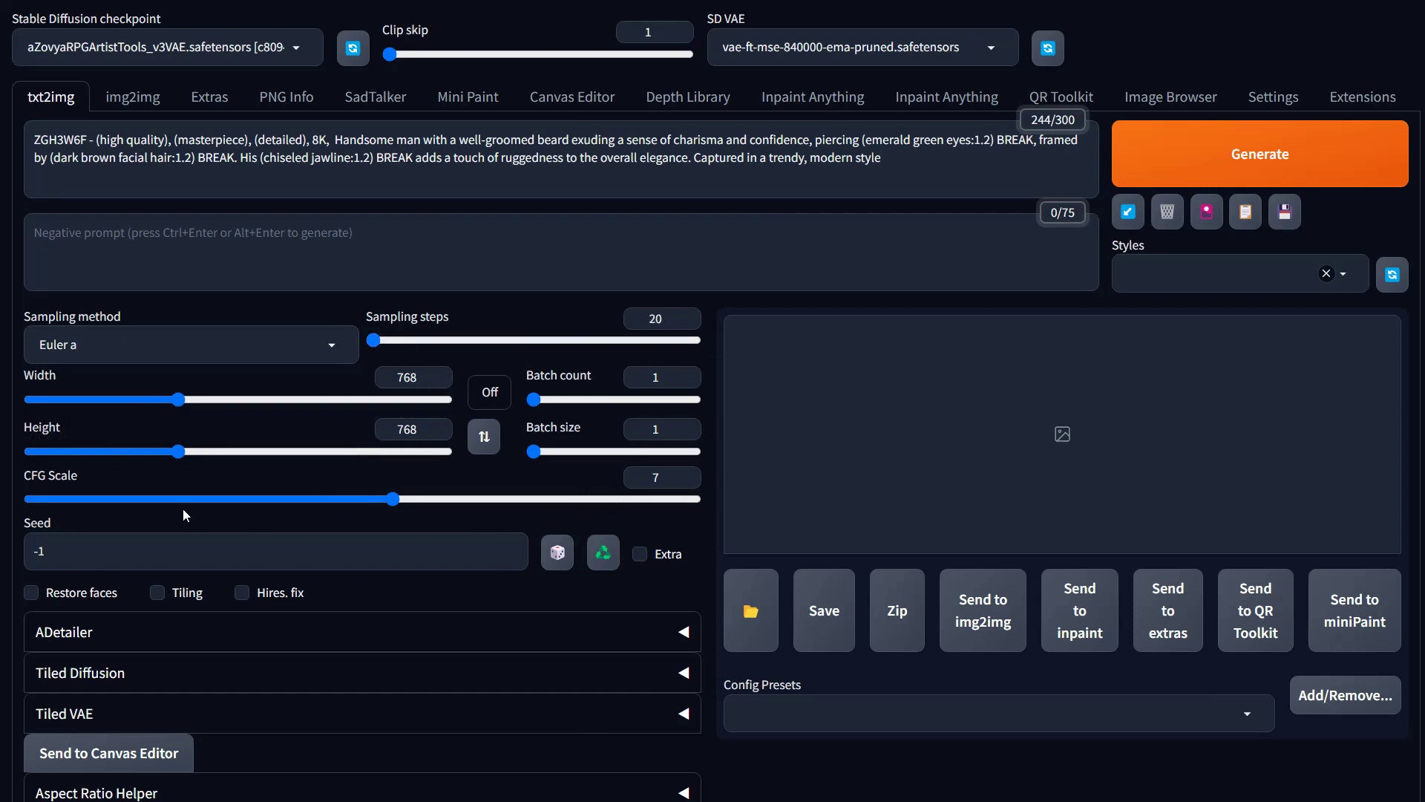
Leave ADetailer collapsed and change the generation script to X/Y/Z plot.
scroll(376, 493, "down", 4)
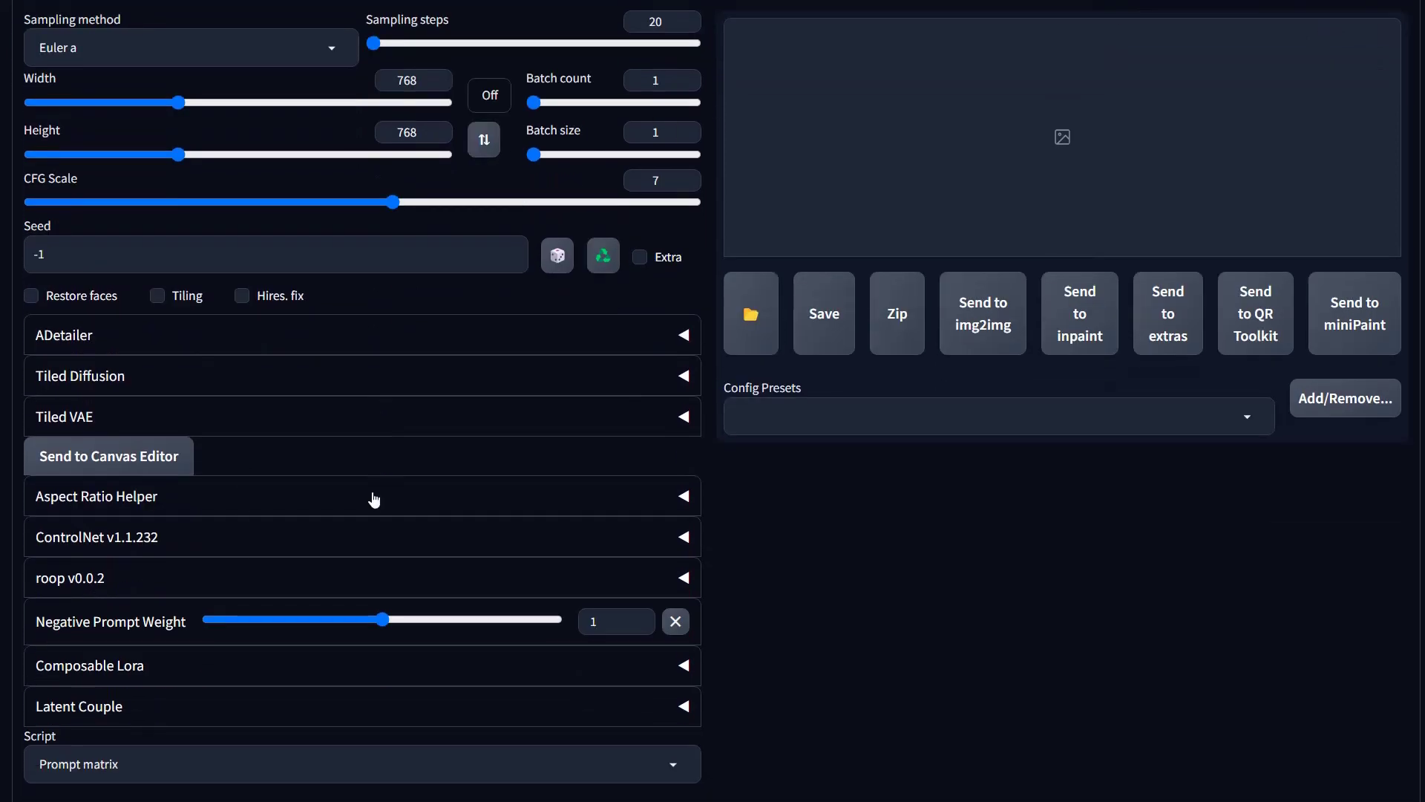
scroll(270, 401, "down", 2)
left_click(59, 187)
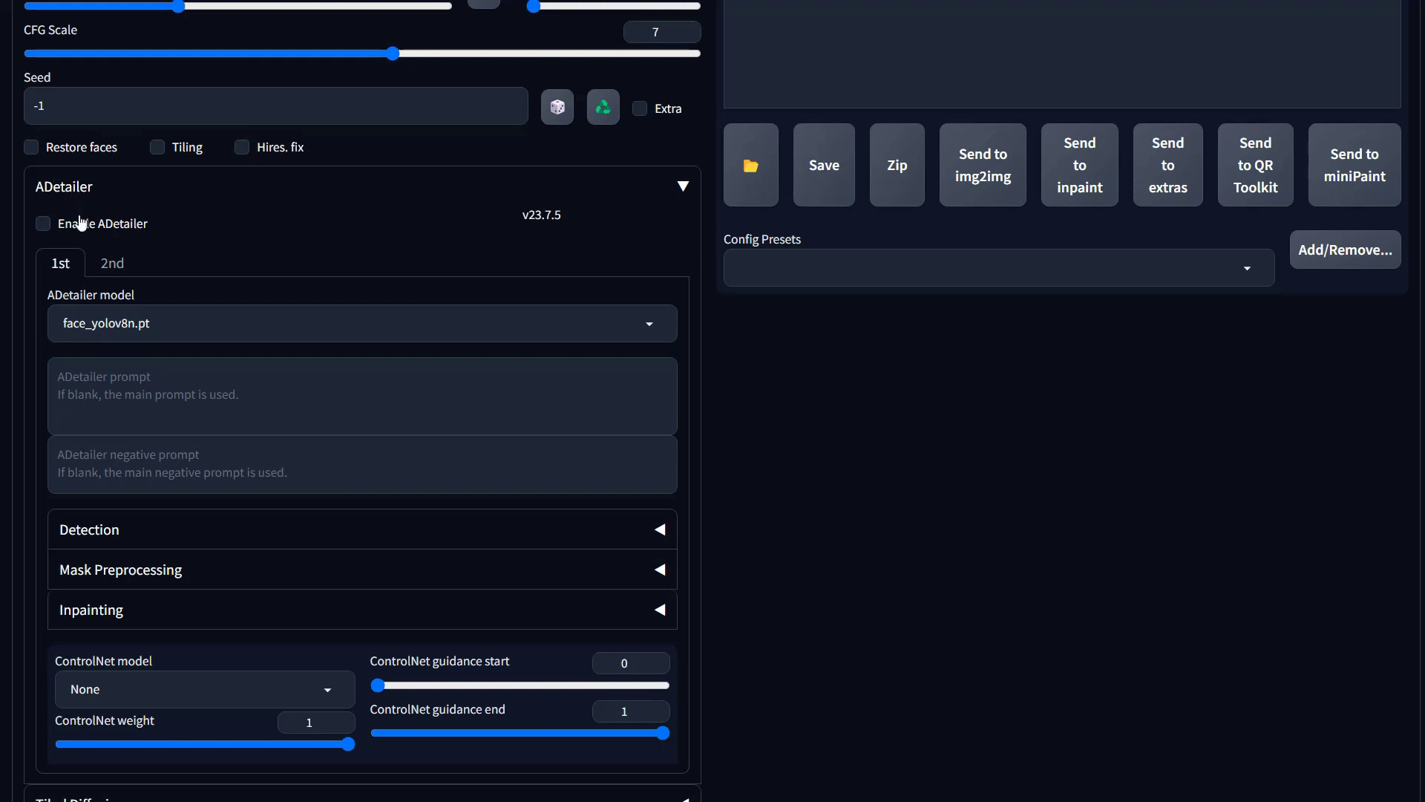
left_click(65, 195)
scroll(398, 549, "down", 2)
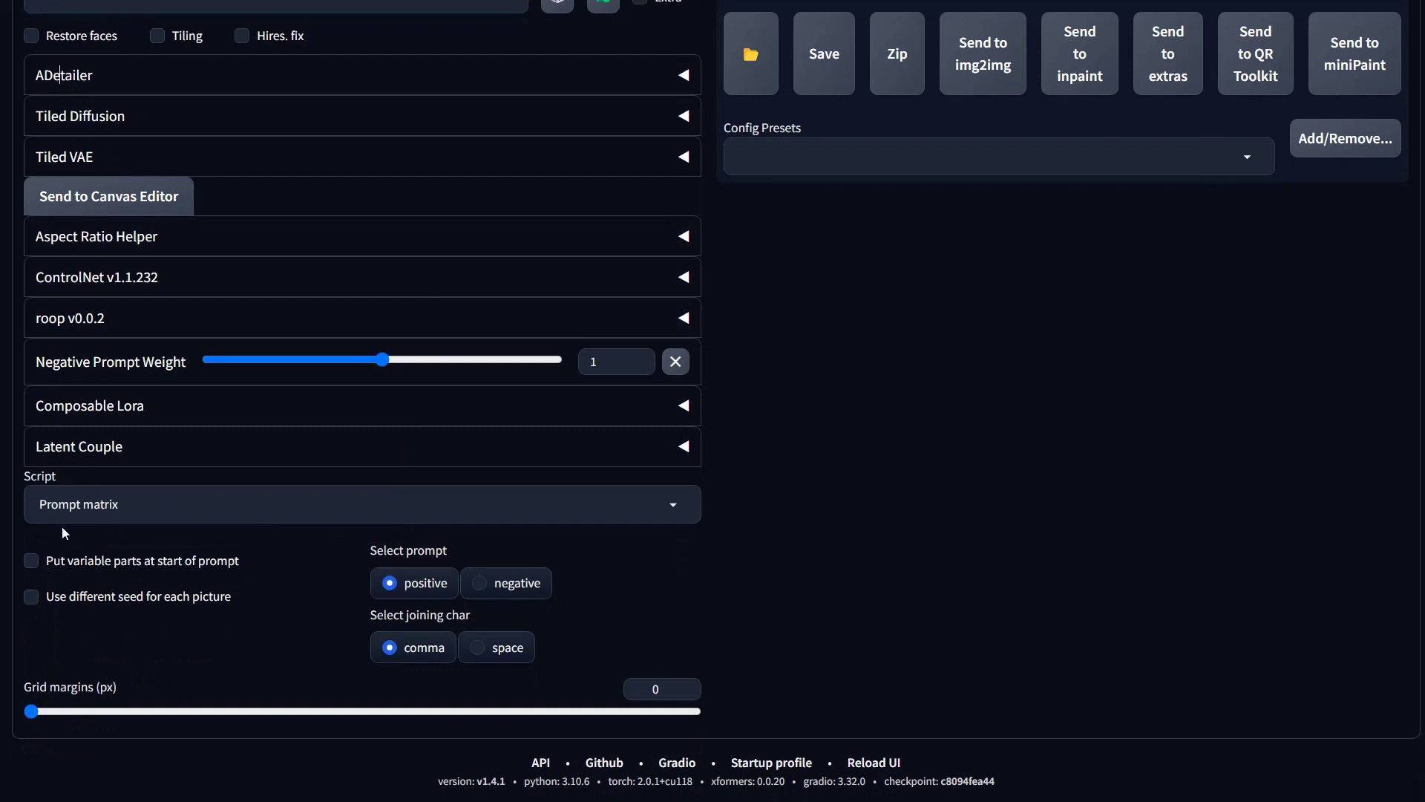
left_click(677, 506)
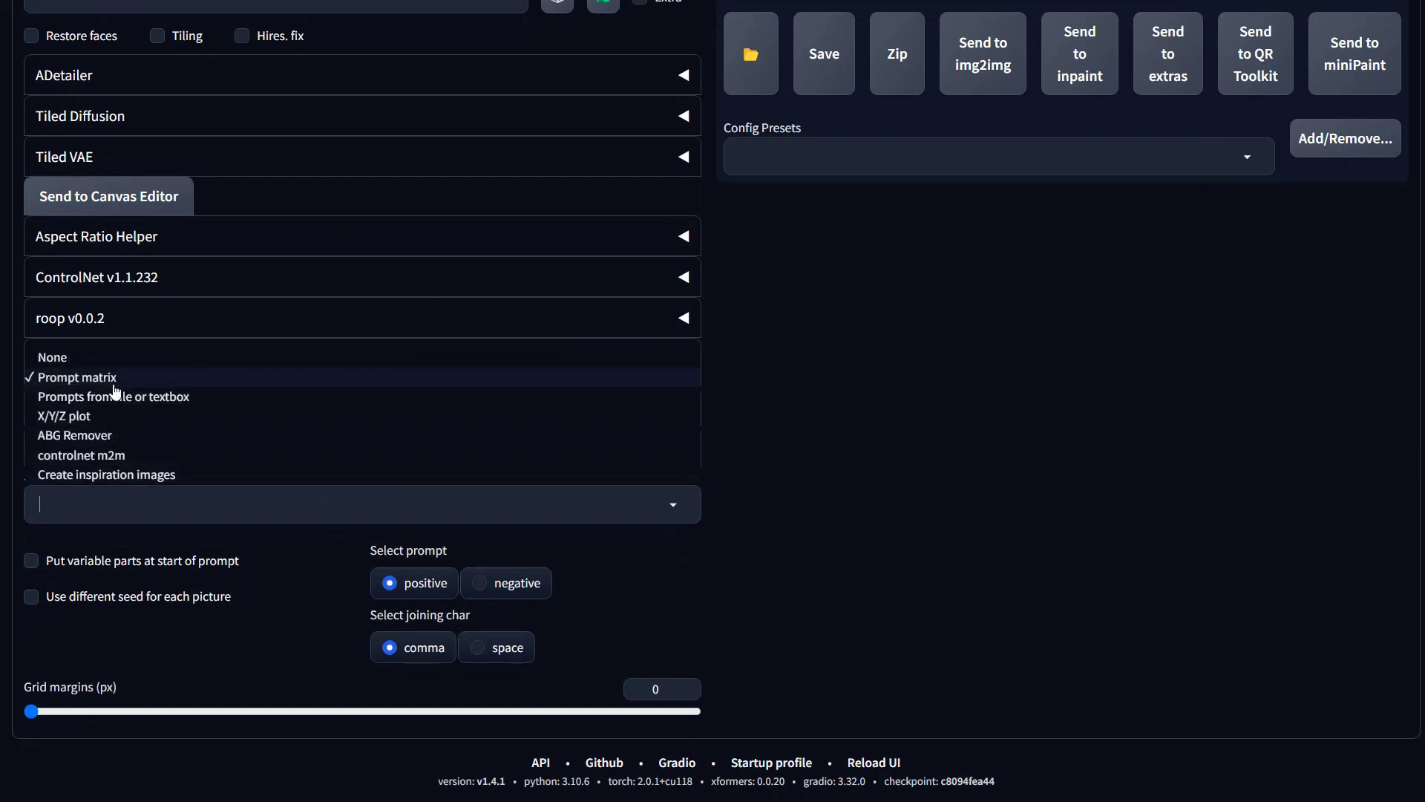
left_click(82, 418)
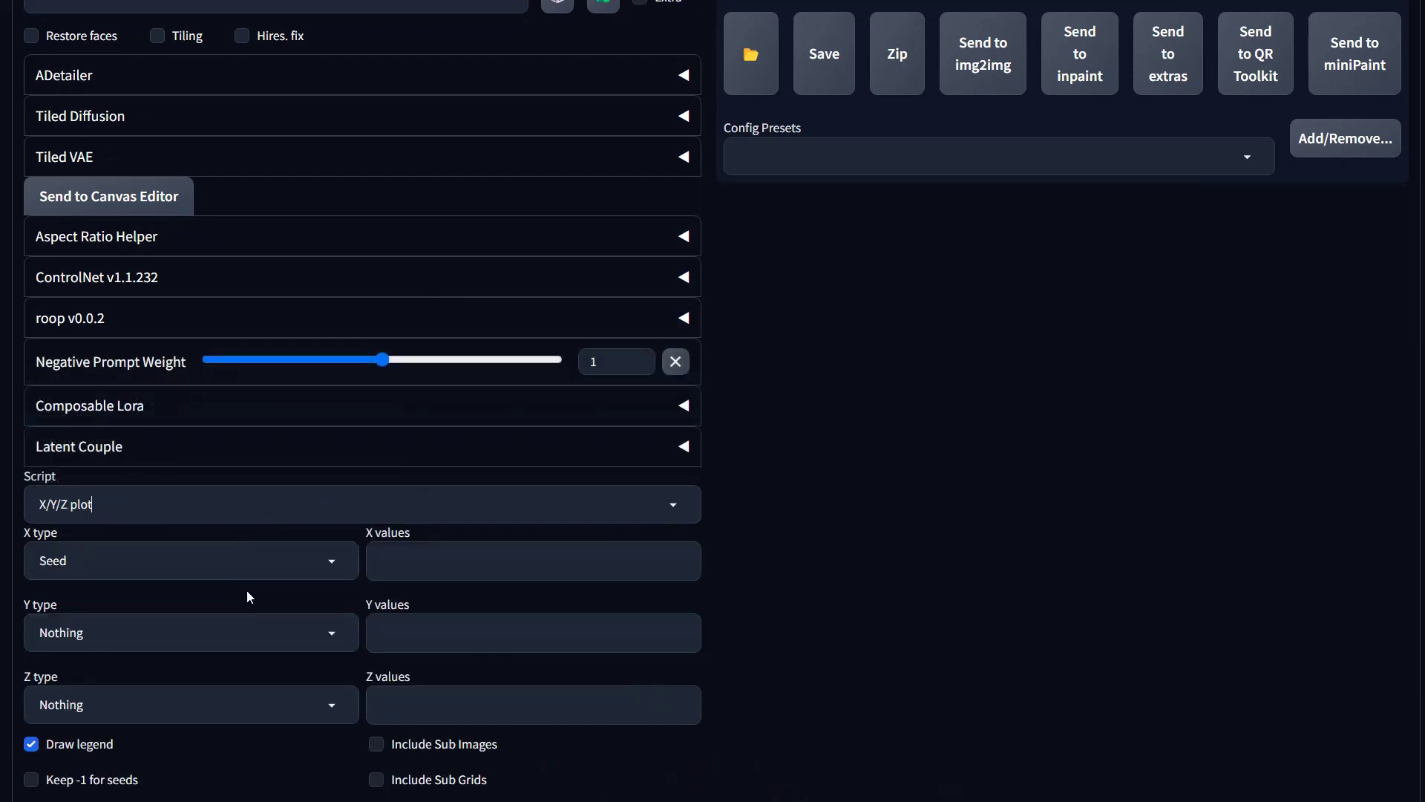
Set the plot's X type to Checkpoint name and leave the Y type at Nothing.
scroll(68, 584, "down", 3)
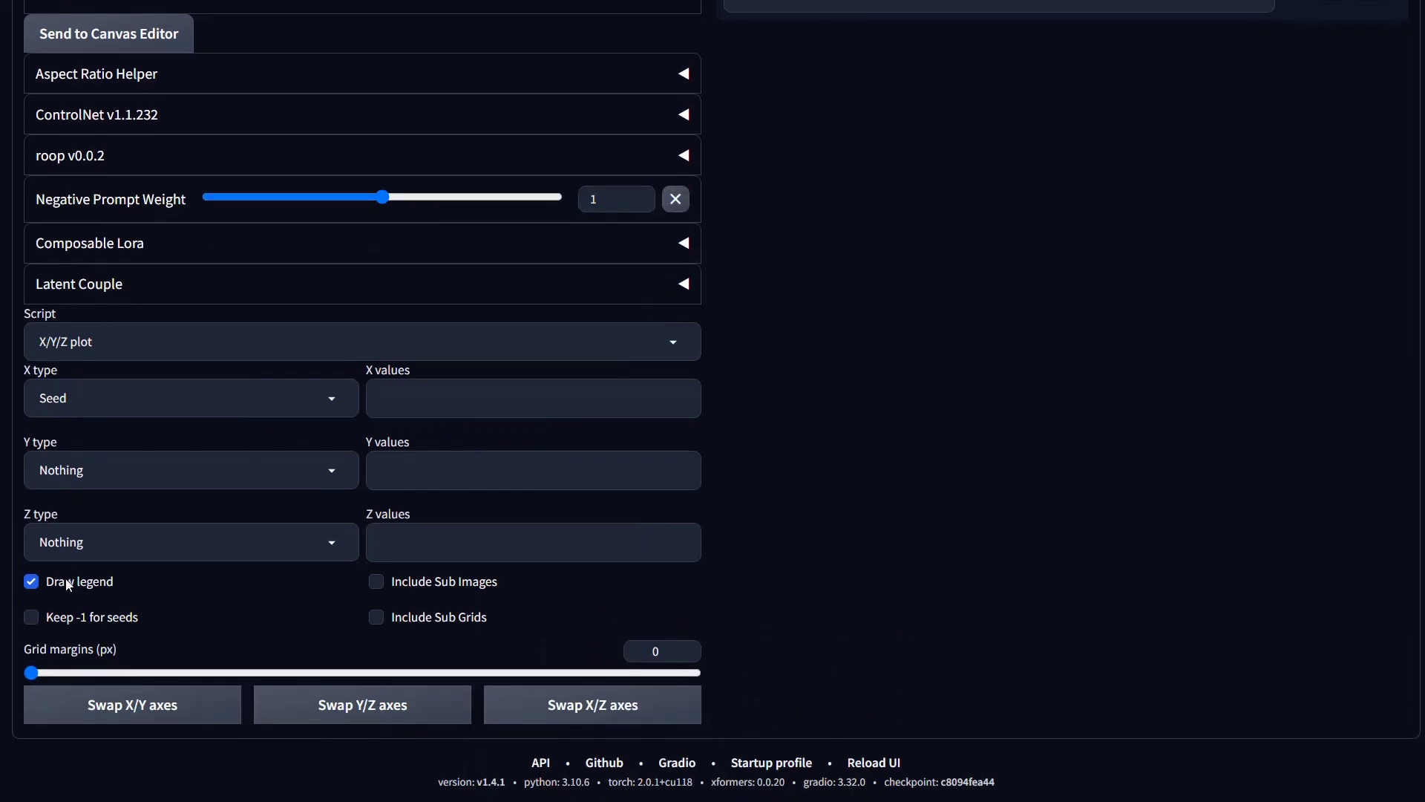
left_click(331, 401)
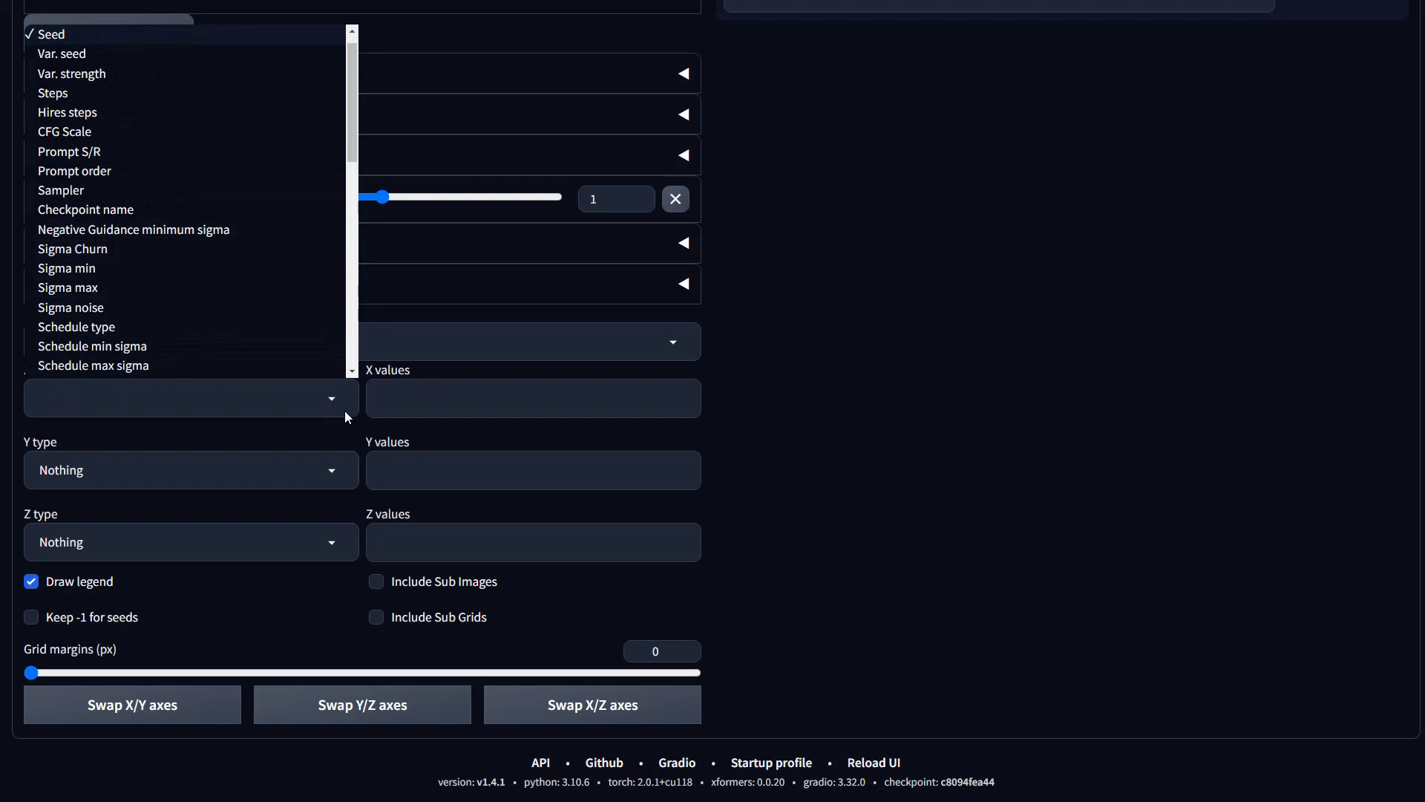
left_click(333, 398)
left_click(332, 398)
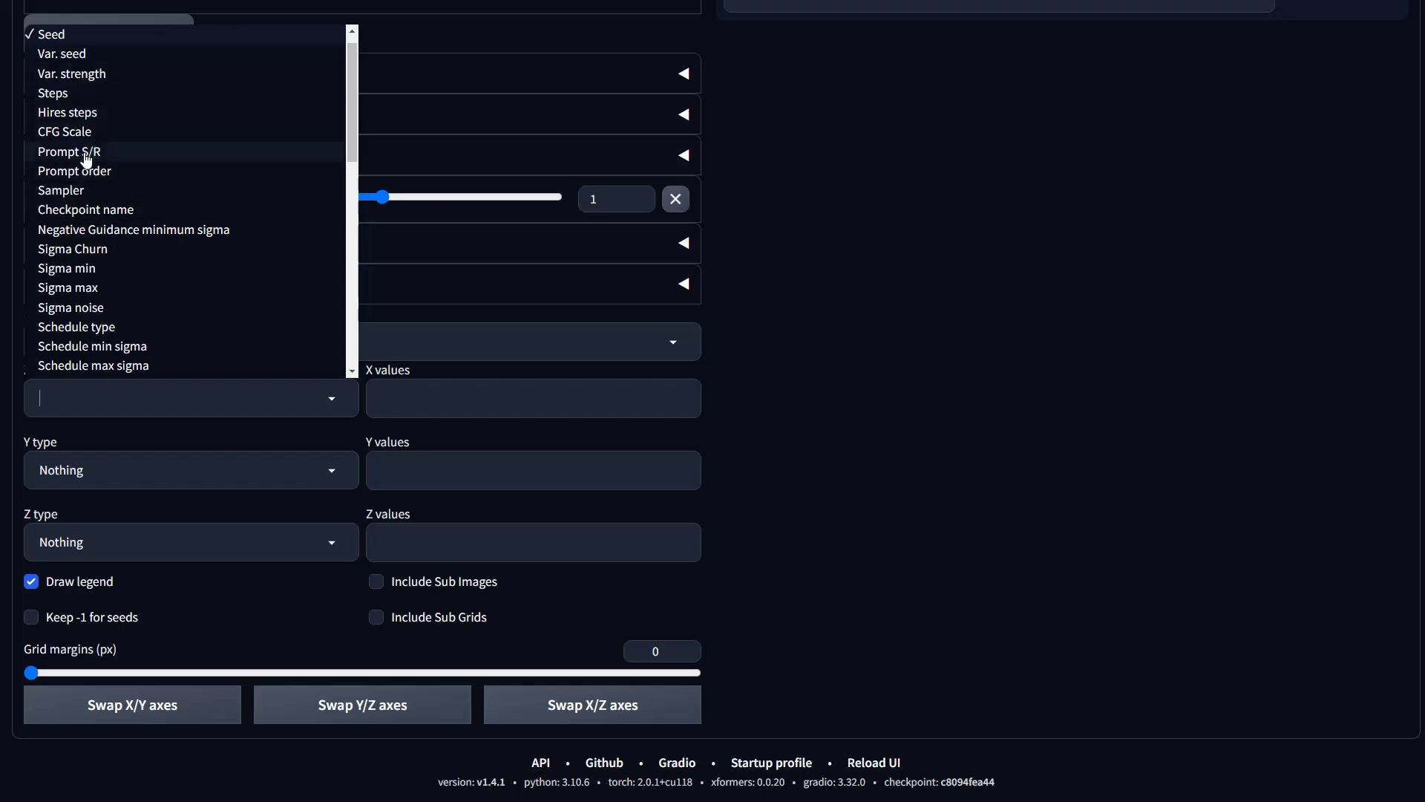
scroll(144, 338, "down", 10)
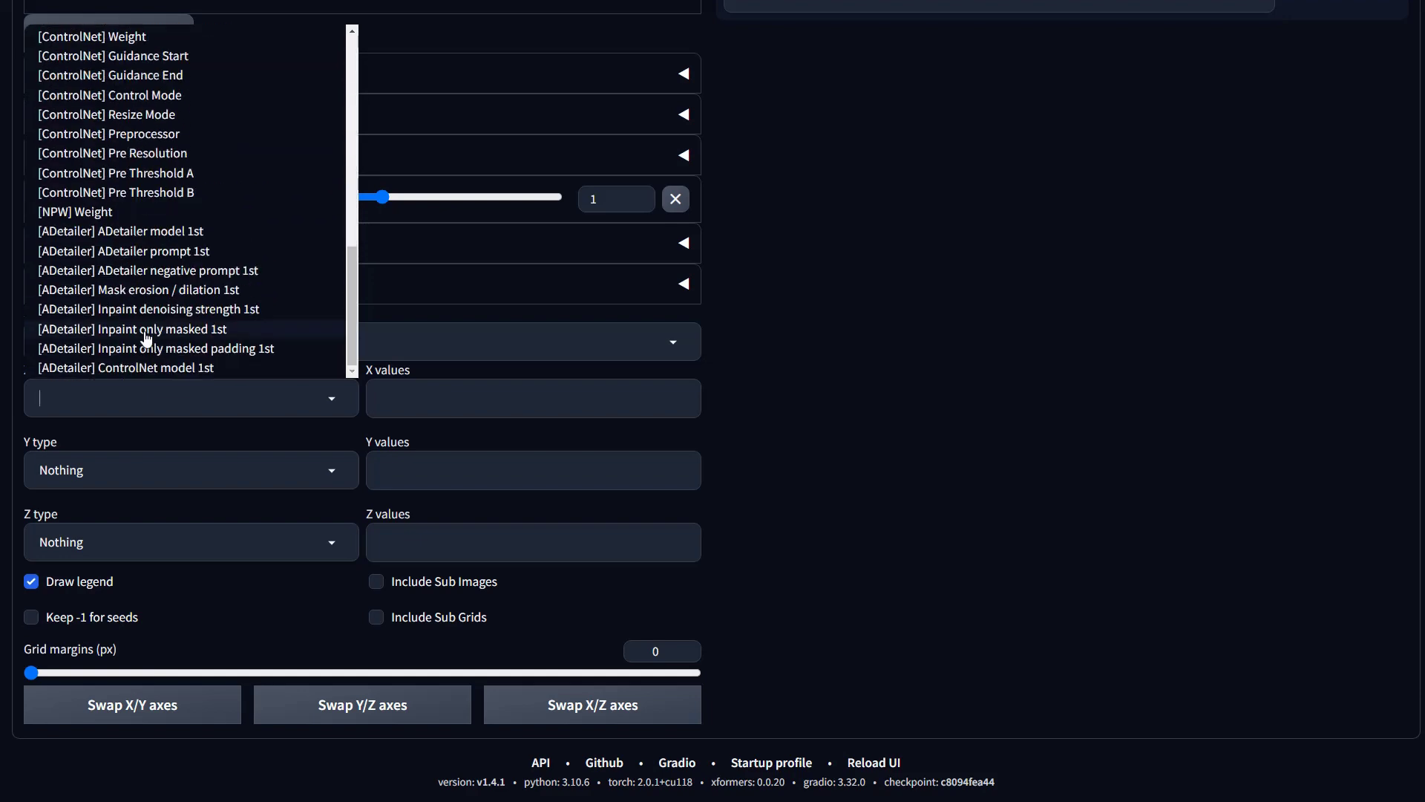
scroll(146, 339, "up", 15)
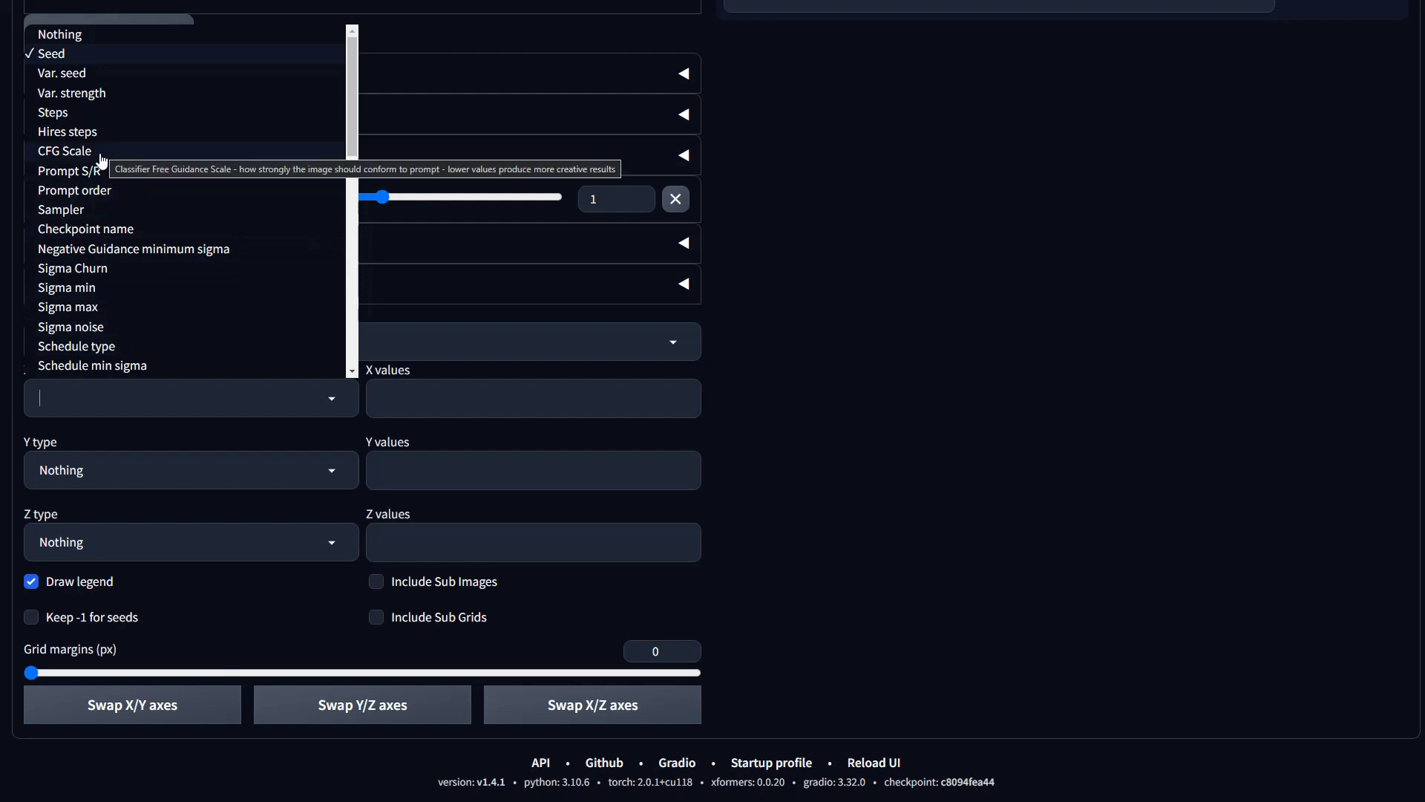
left_click(904, 321)
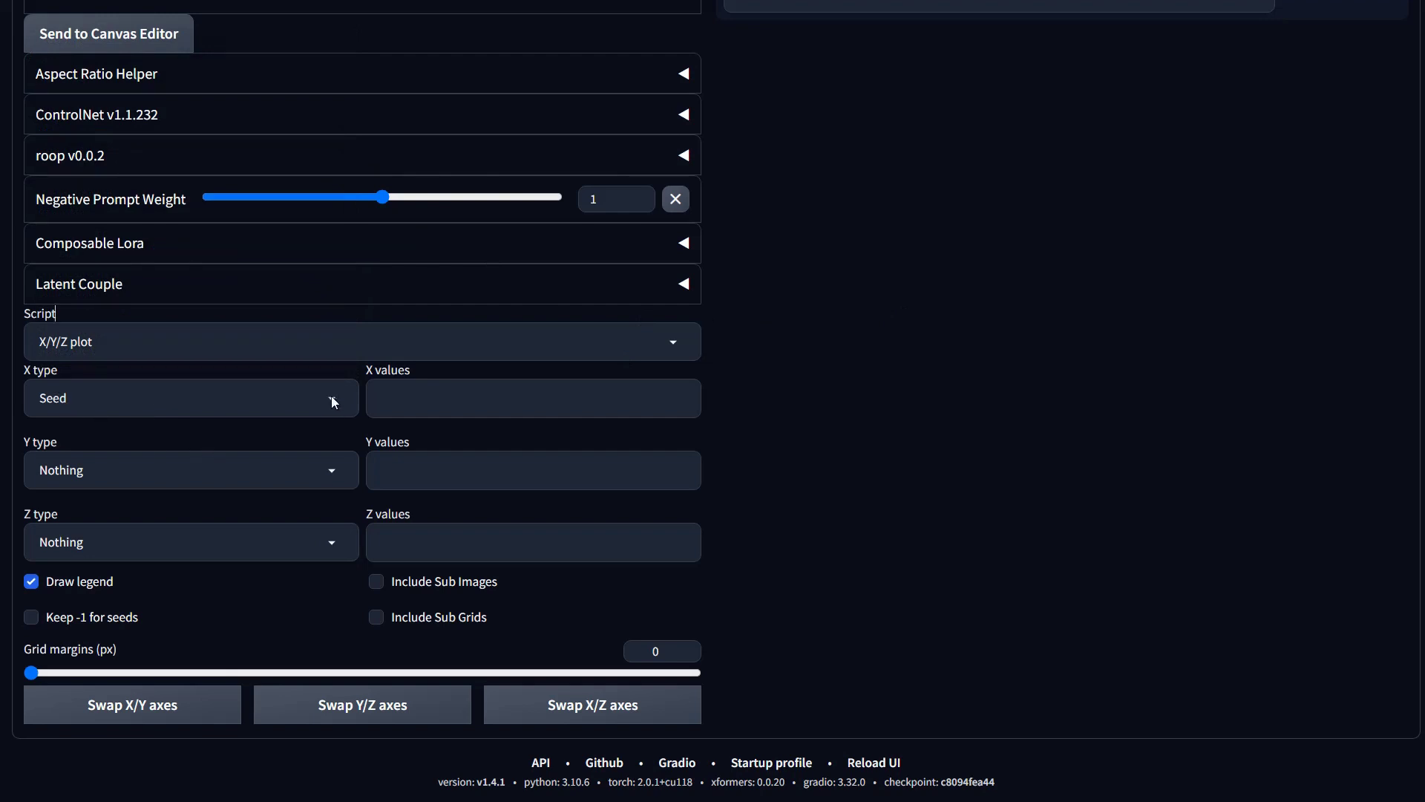
left_click(332, 399)
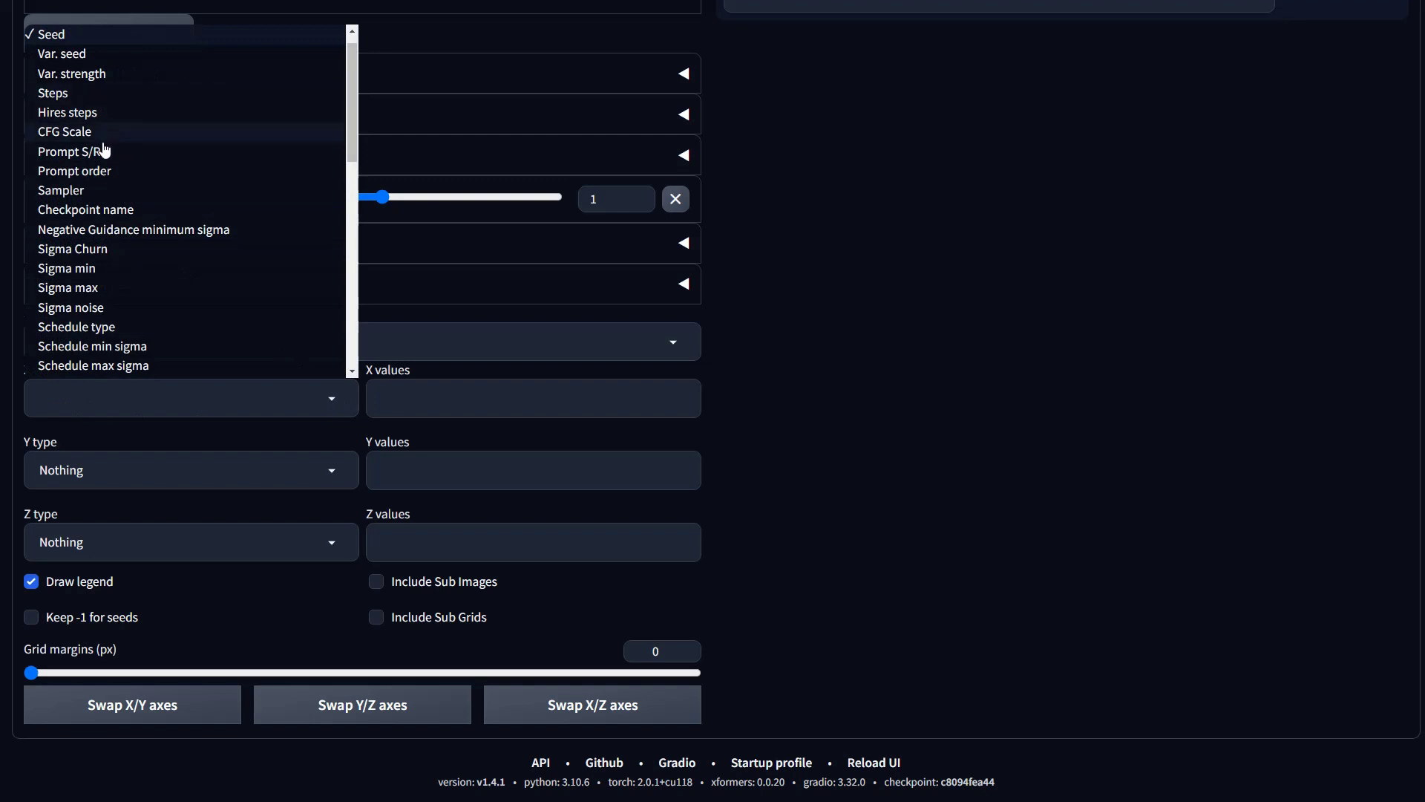
left_click(110, 210)
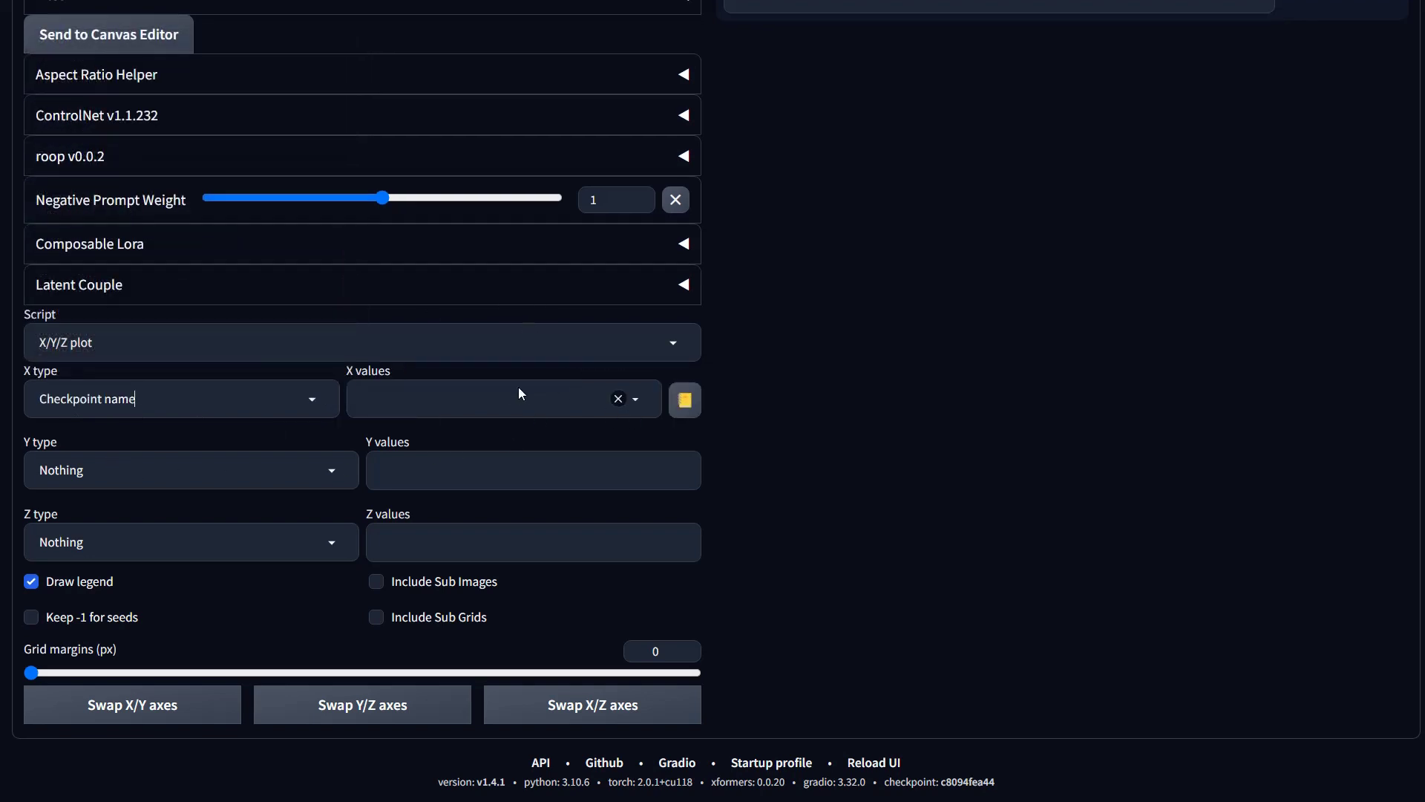
left_click(327, 472)
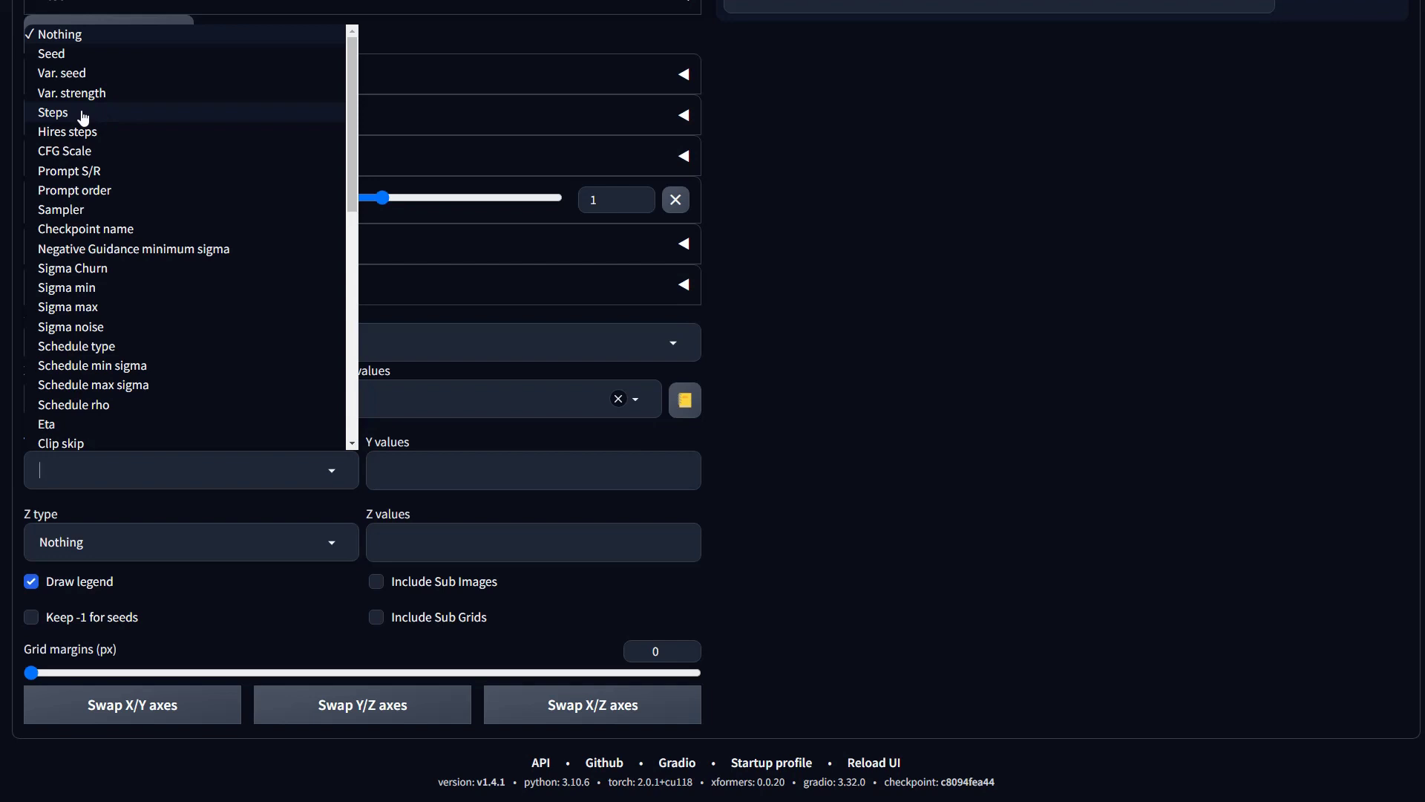
left_click(448, 466)
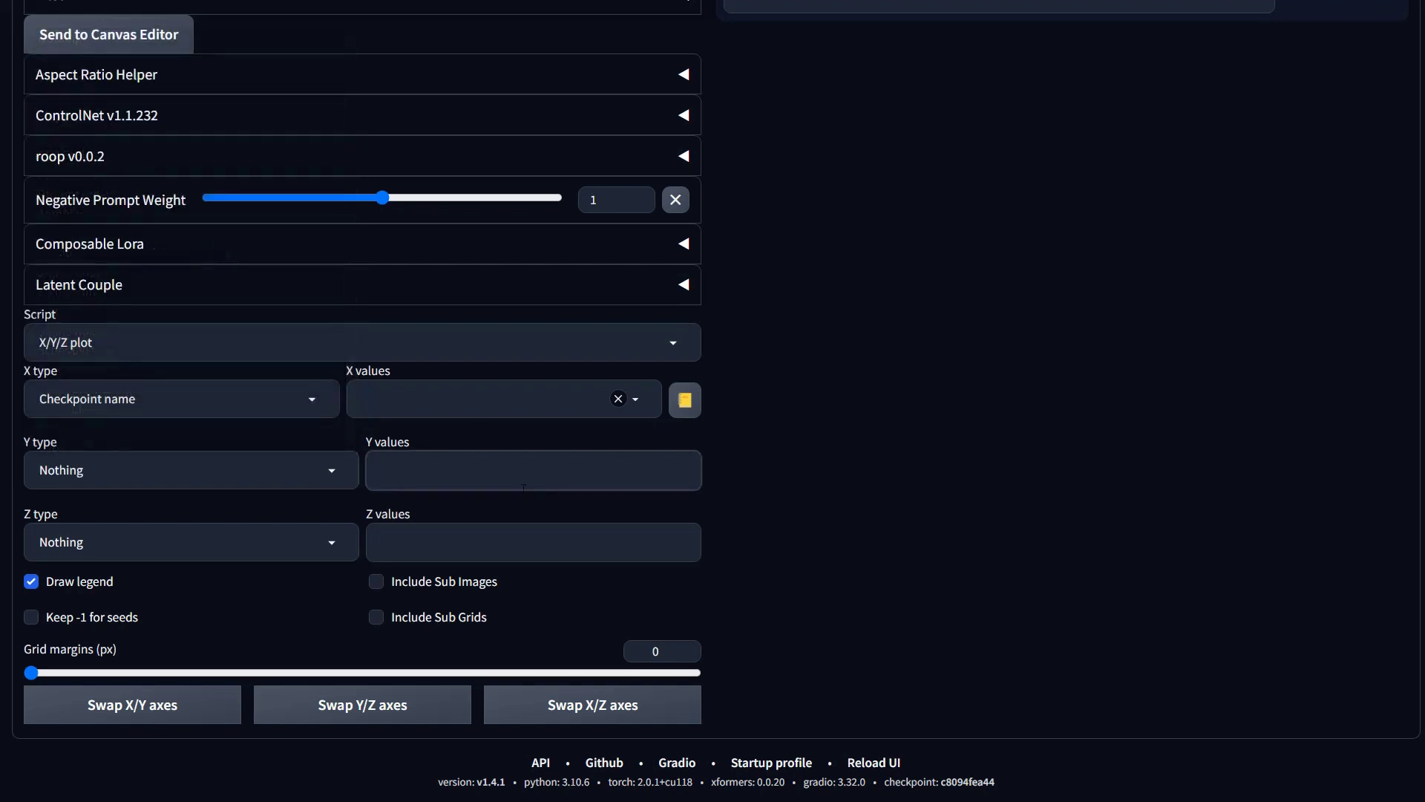
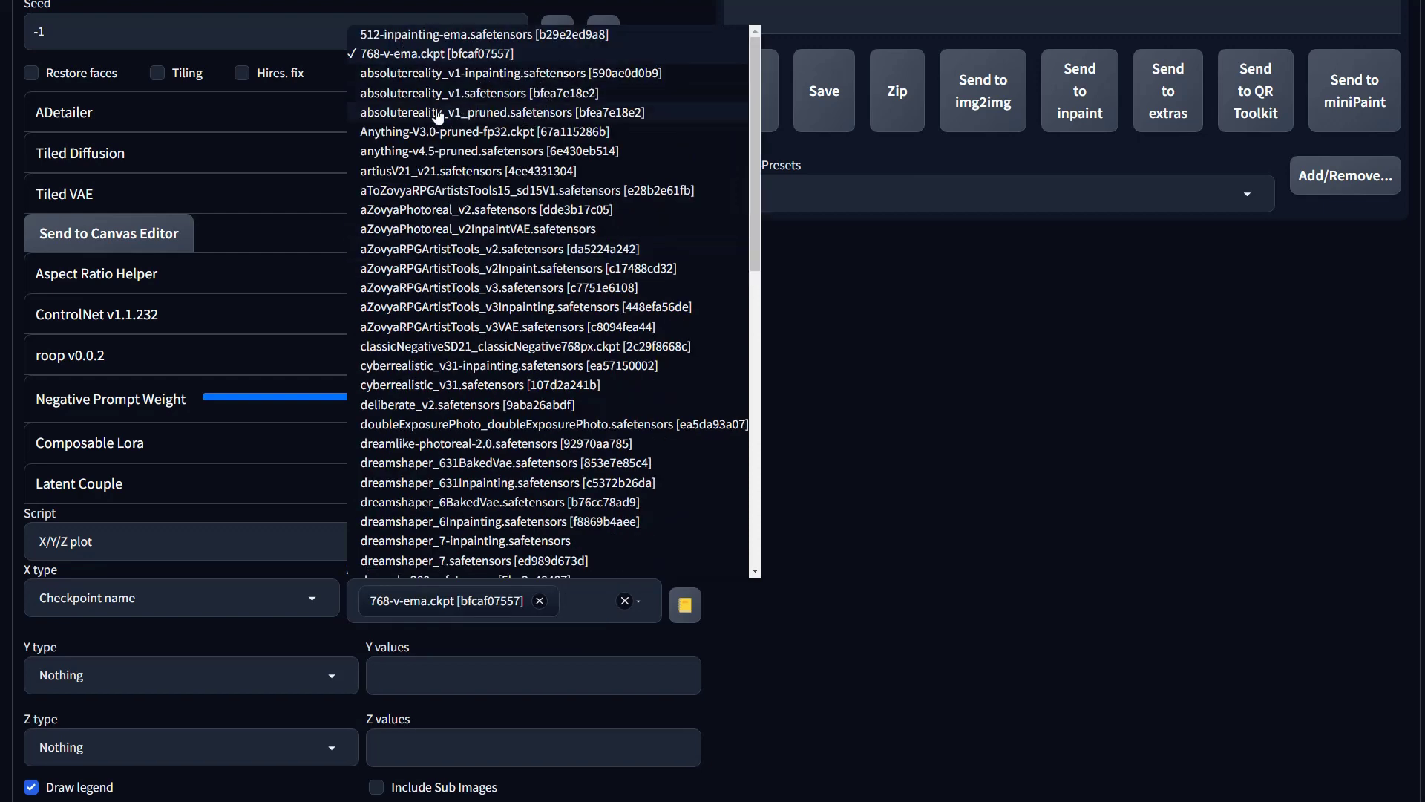
Add absolutereality_v1_pruned, anything-v4.5-pruned, artiusV21_v21, aZovyaRPGArtistTools_v3VAE and cyberrealistic_v31 to the plot's X values.
left_click(449, 113)
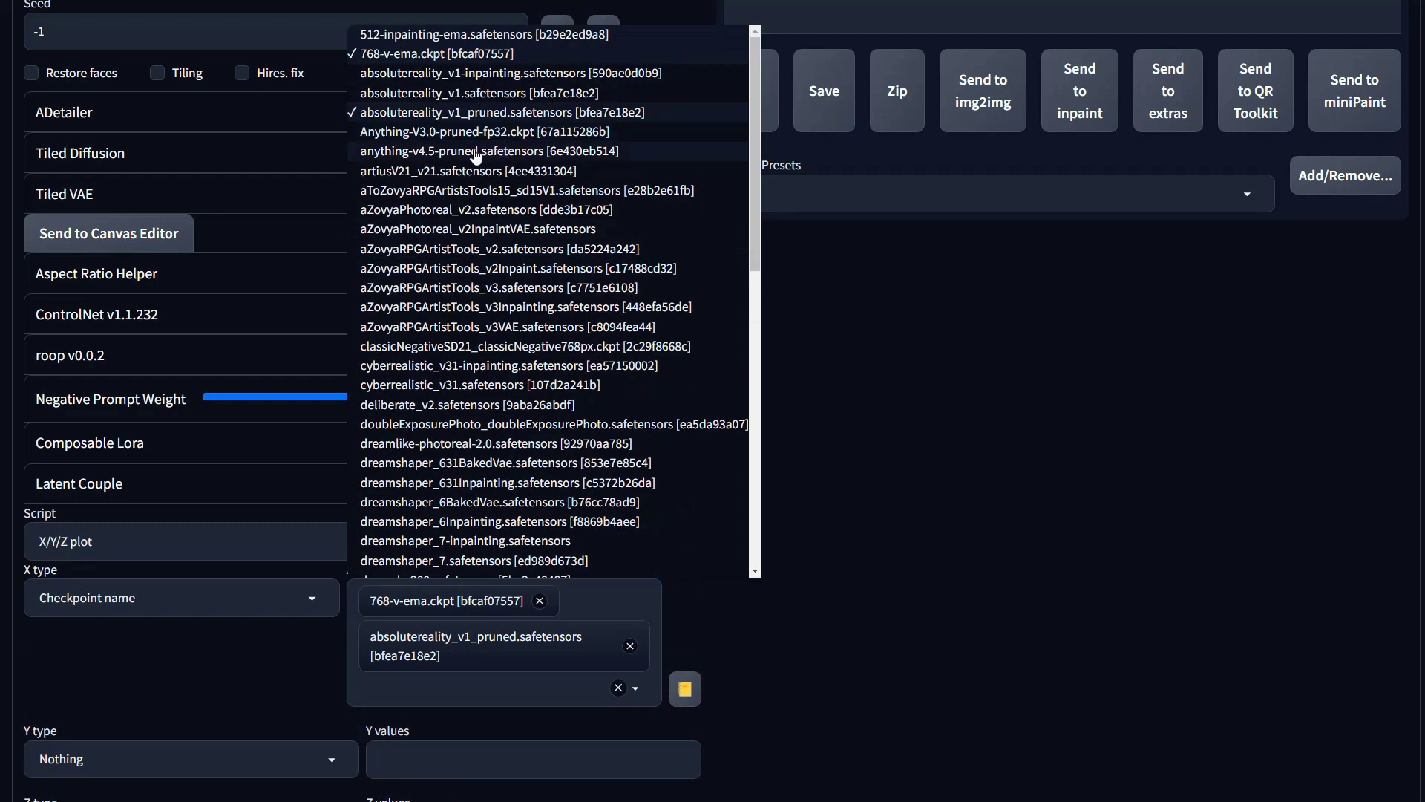
left_click(416, 152)
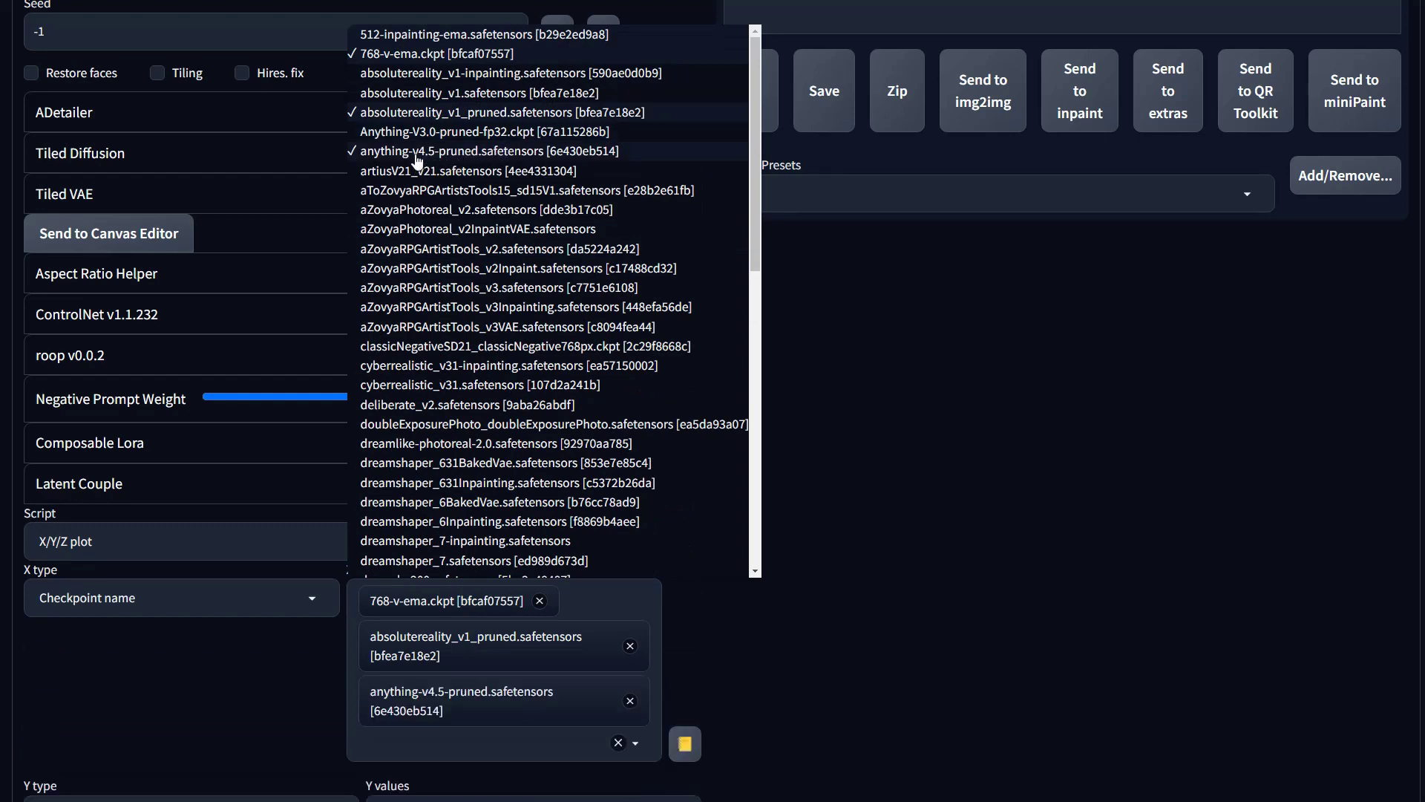
left_click(442, 172)
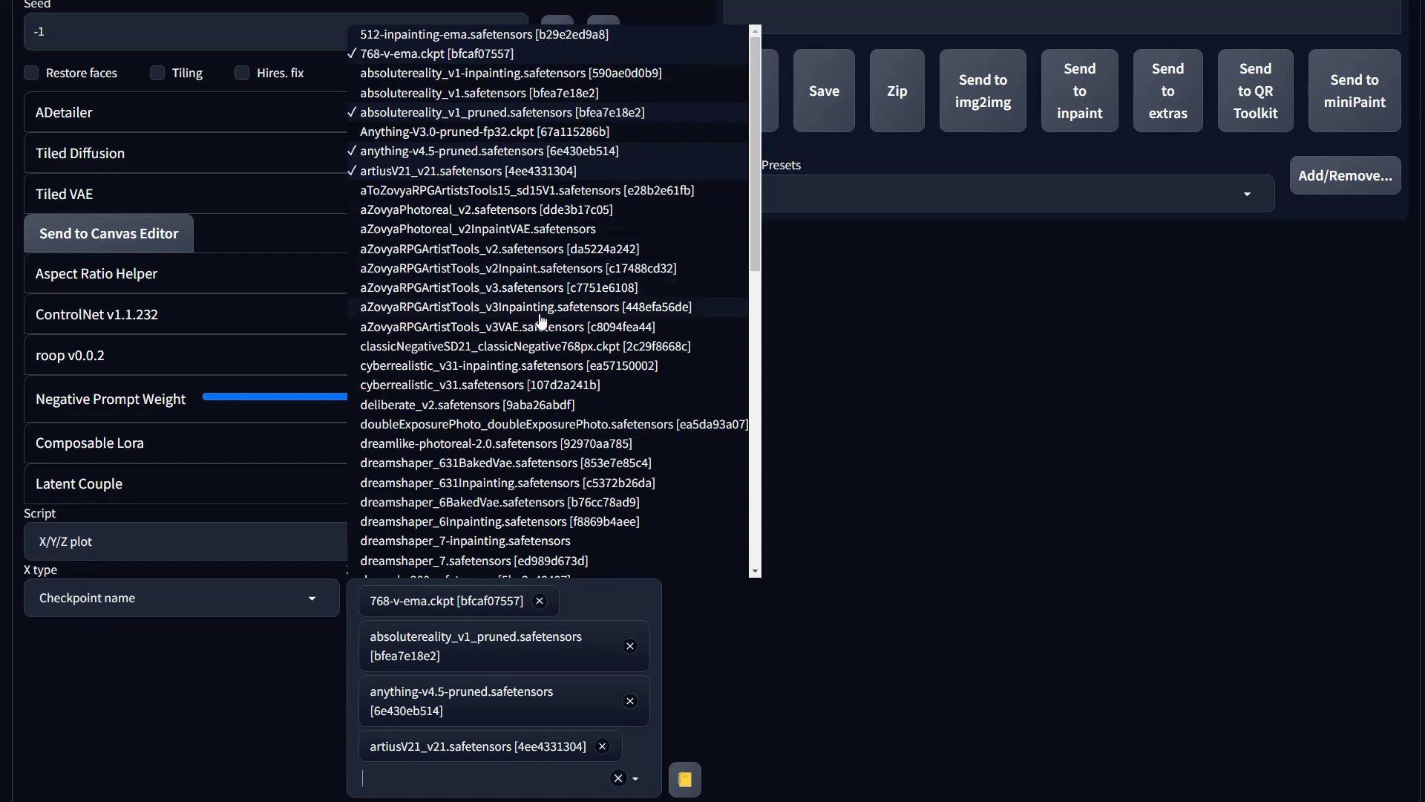
left_click(499, 331)
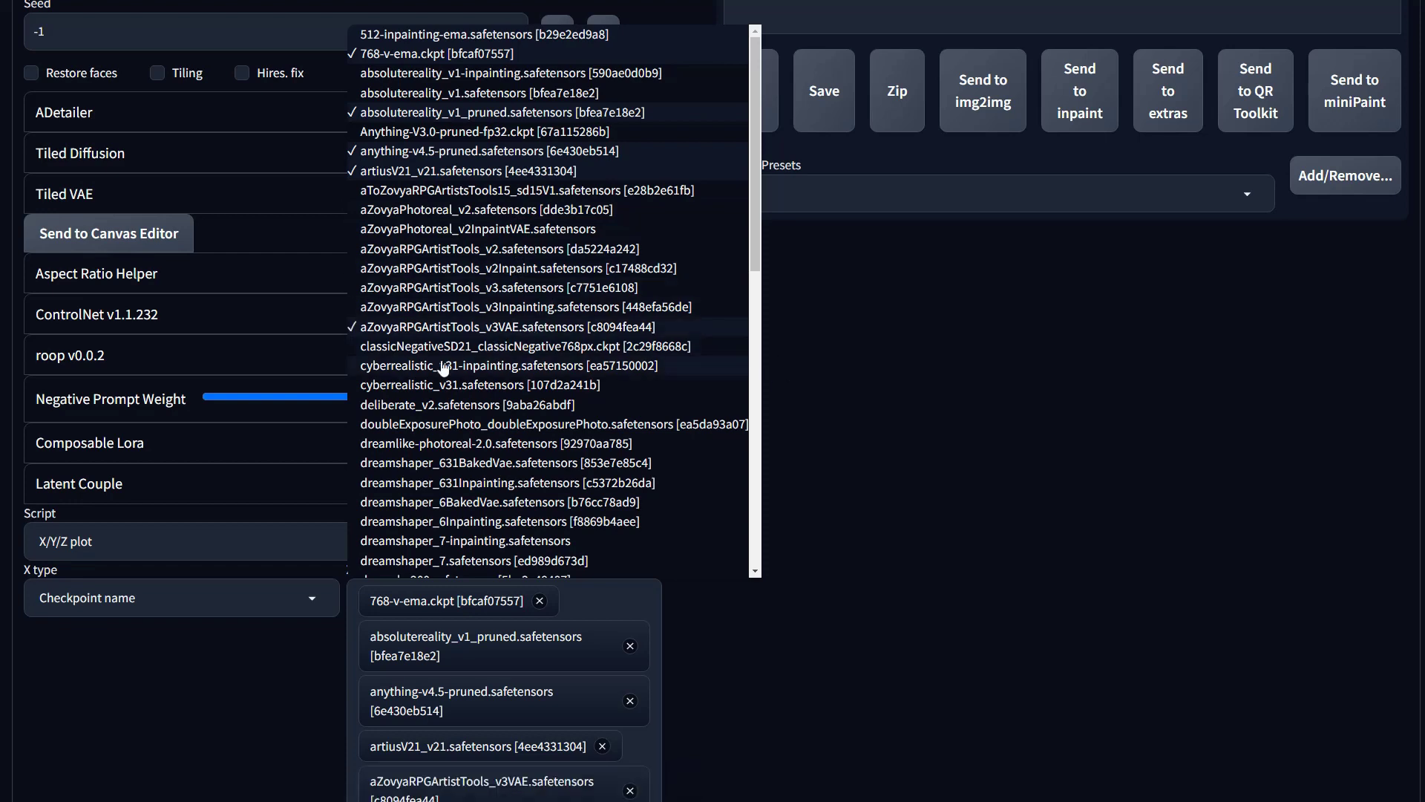
left_click(495, 388)
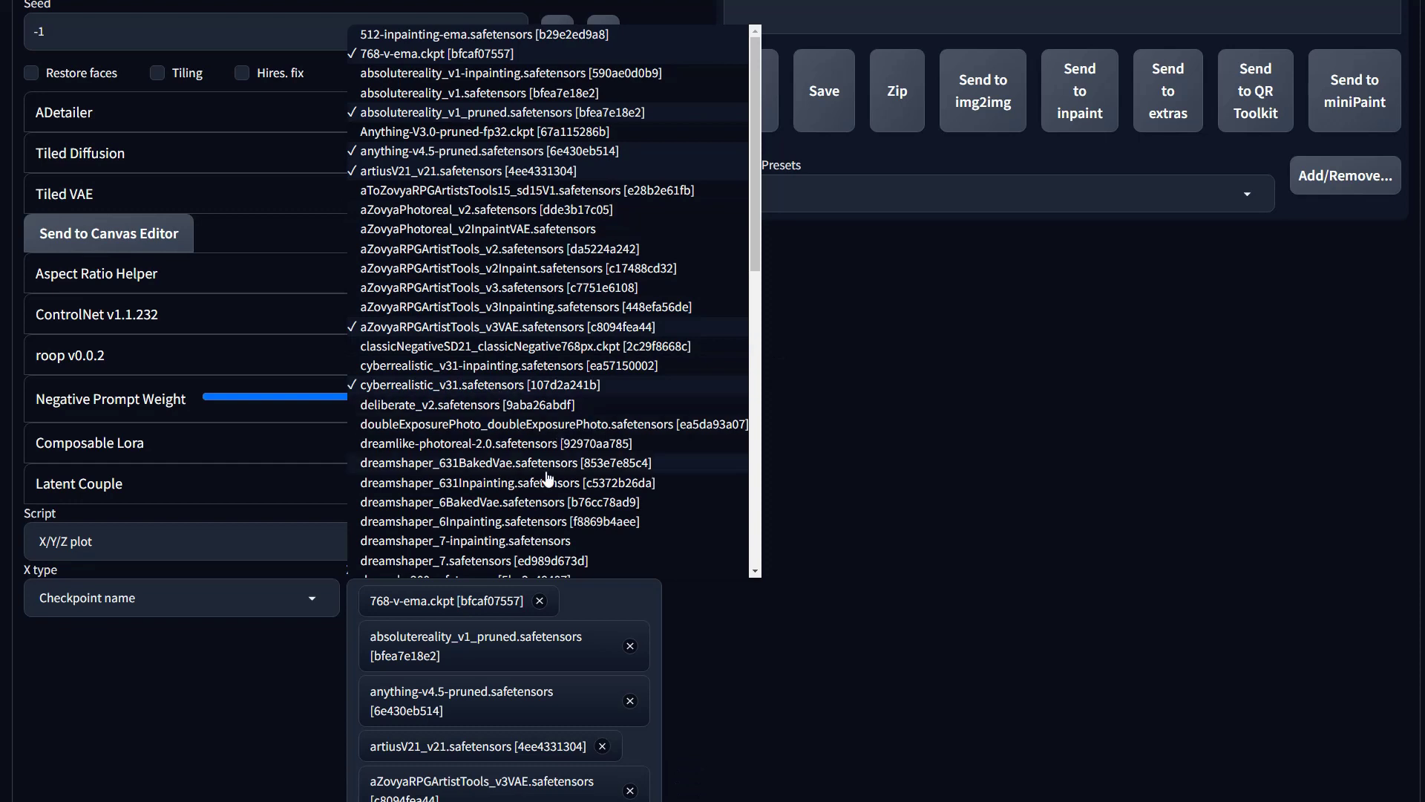
Add deliberate_v2, dreamlike-photoreal-2.0, dreamshaper_6BakedVae, epicrealism_pureEvolutionV35 and illuminuttyDiffusion_v111 to the X values.
left_click(426, 408)
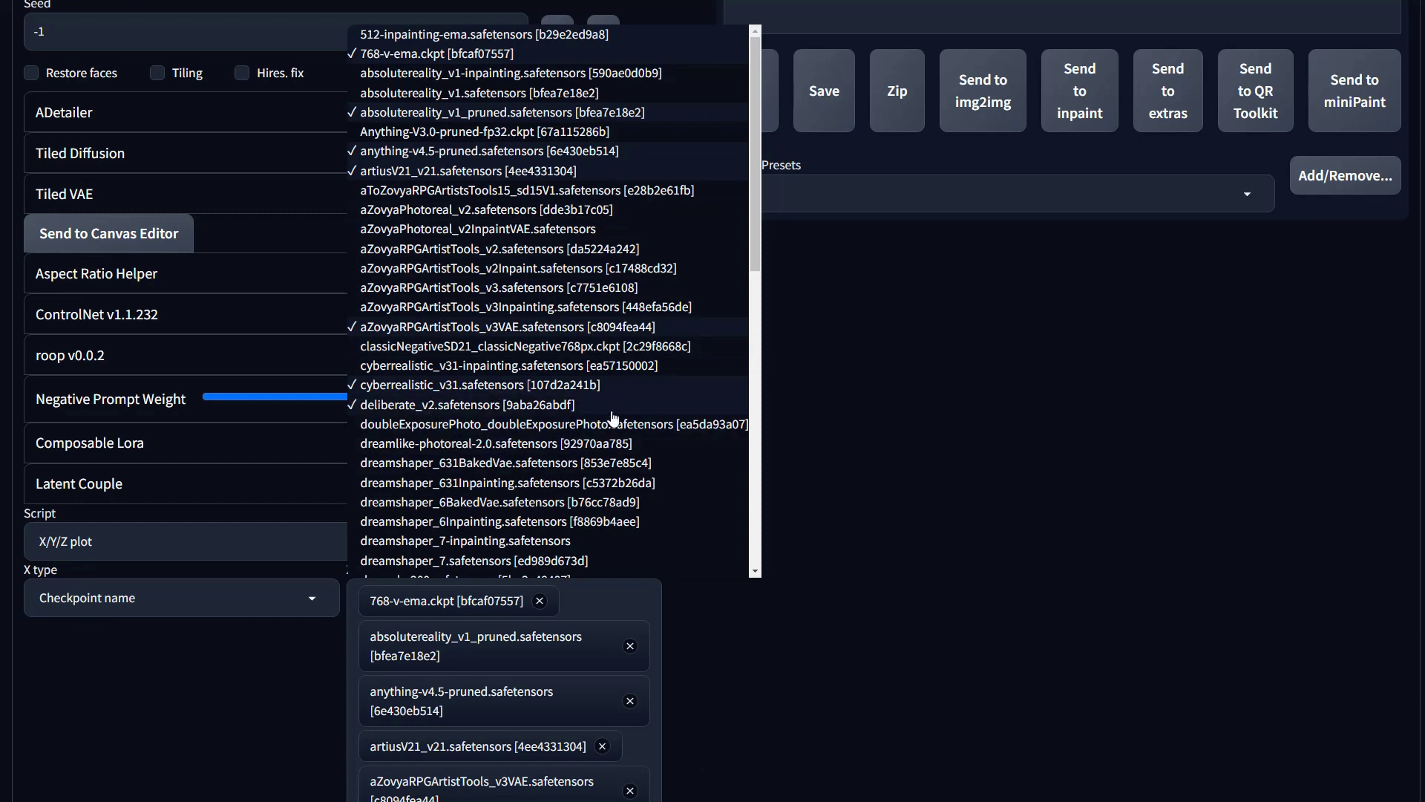
left_click(547, 444)
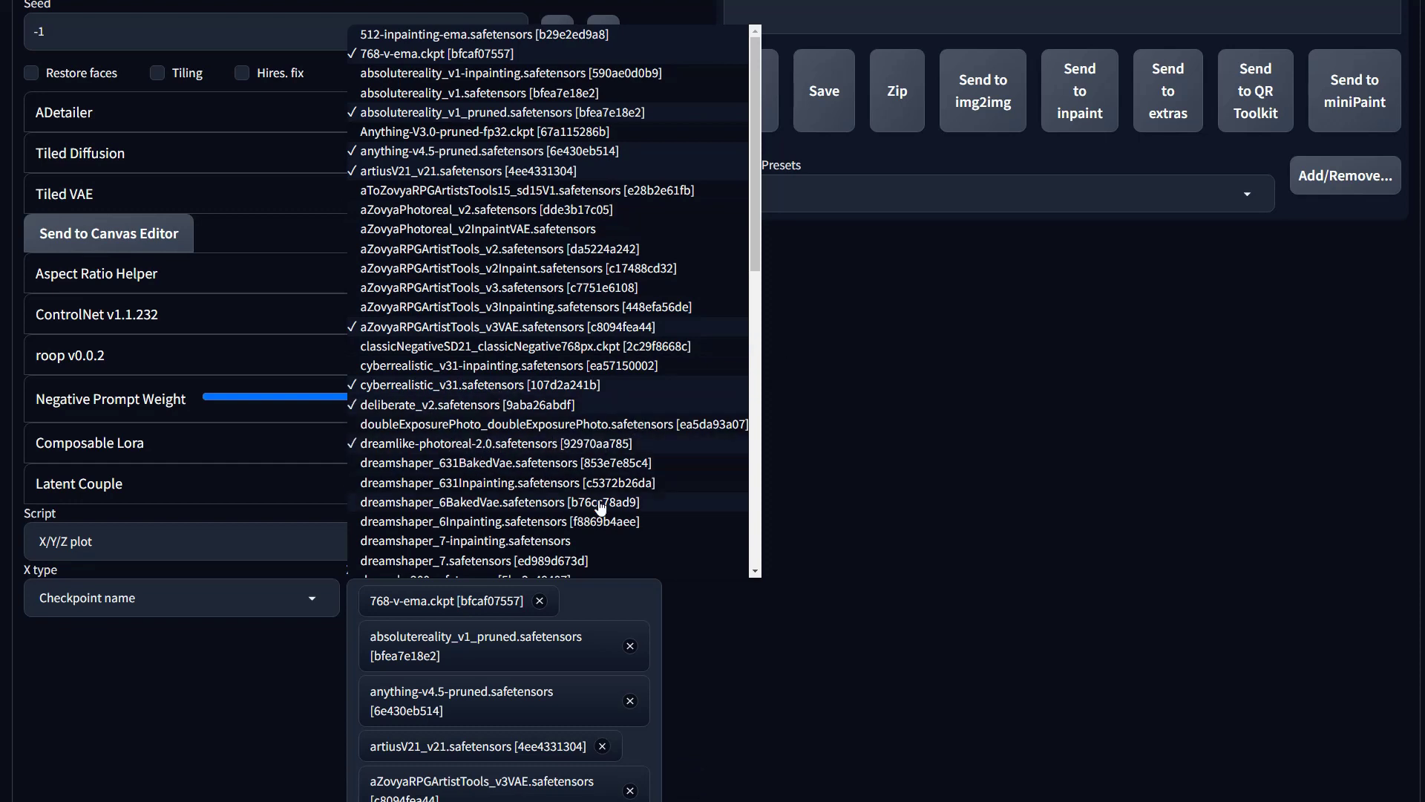
left_click(432, 506)
scroll(412, 423, "down", 2)
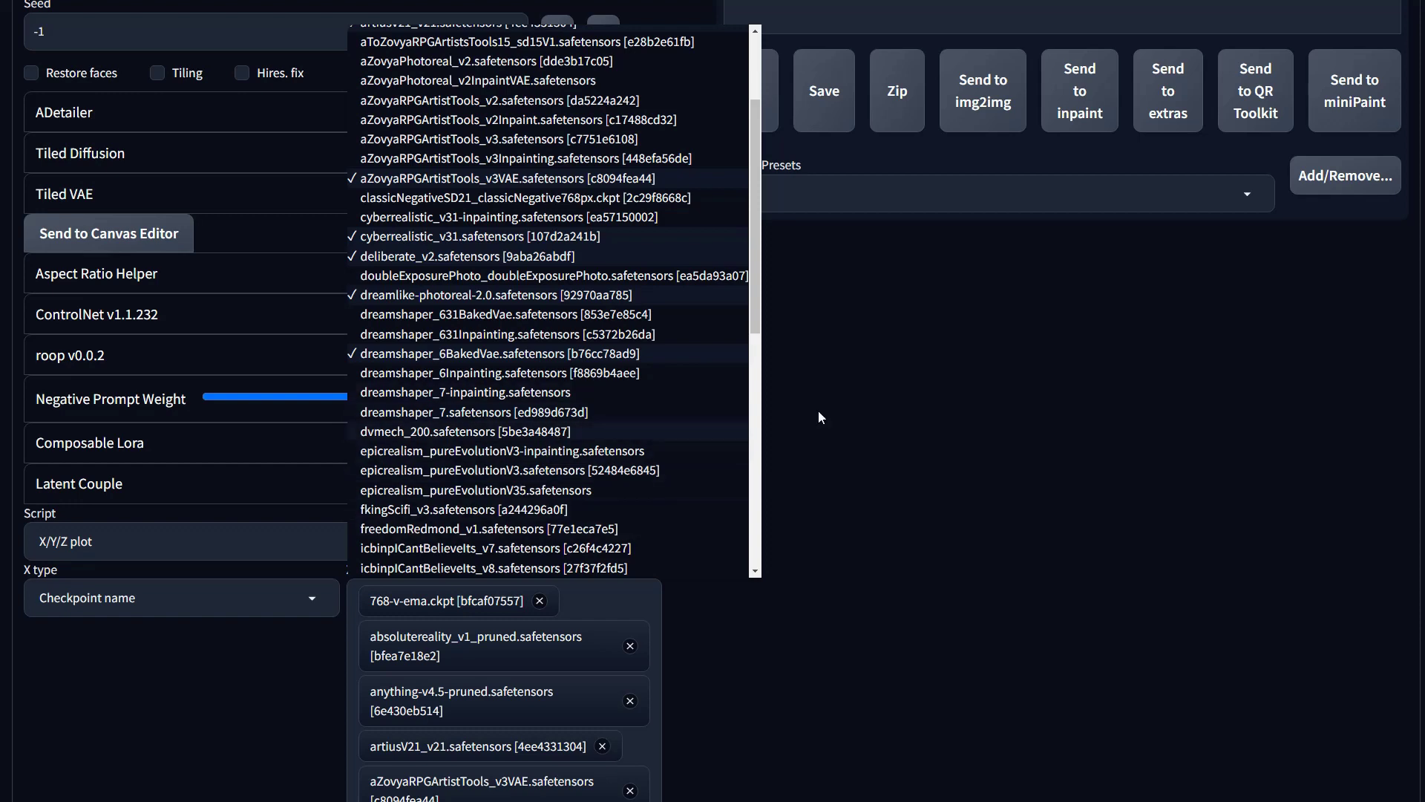
scroll(435, 504, "down", 1)
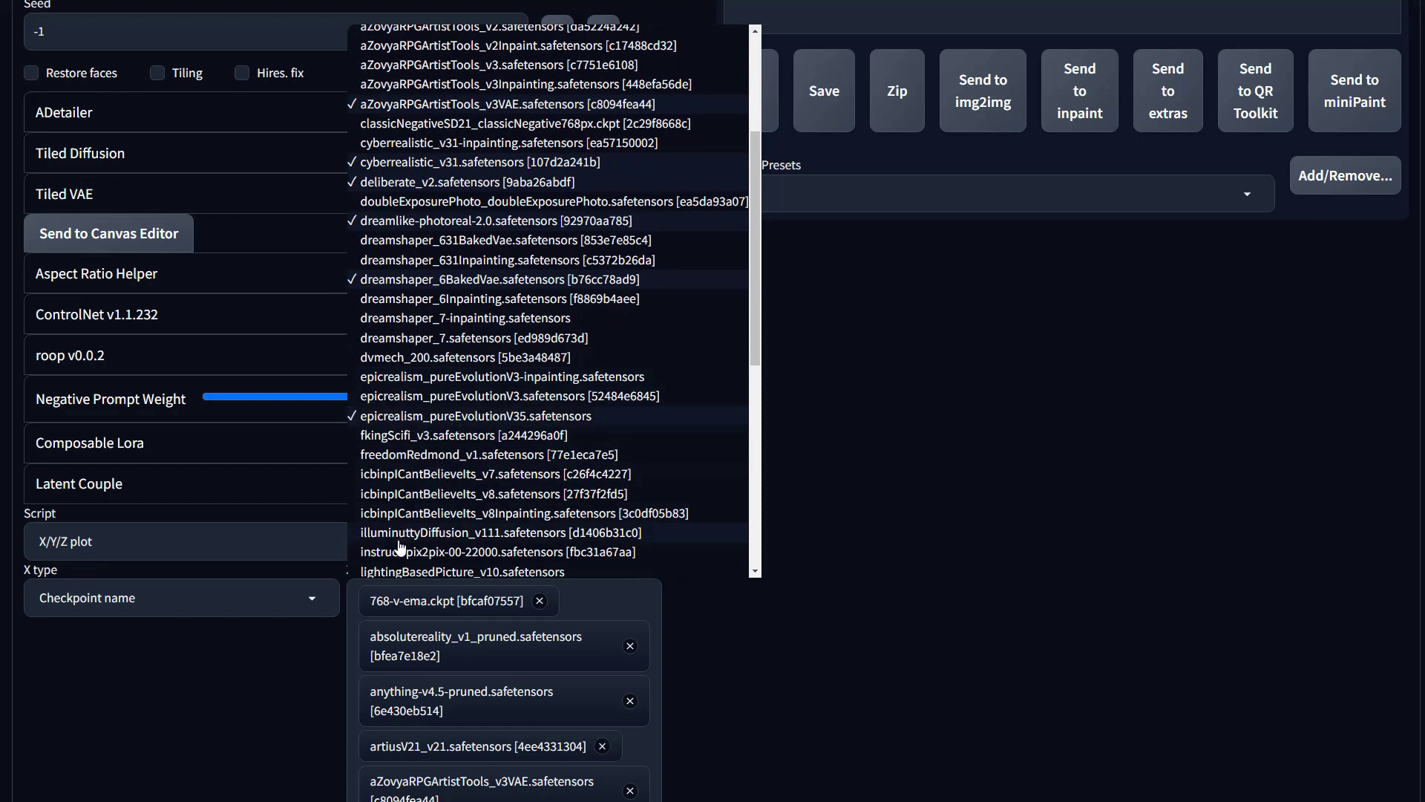
left_click(429, 535)
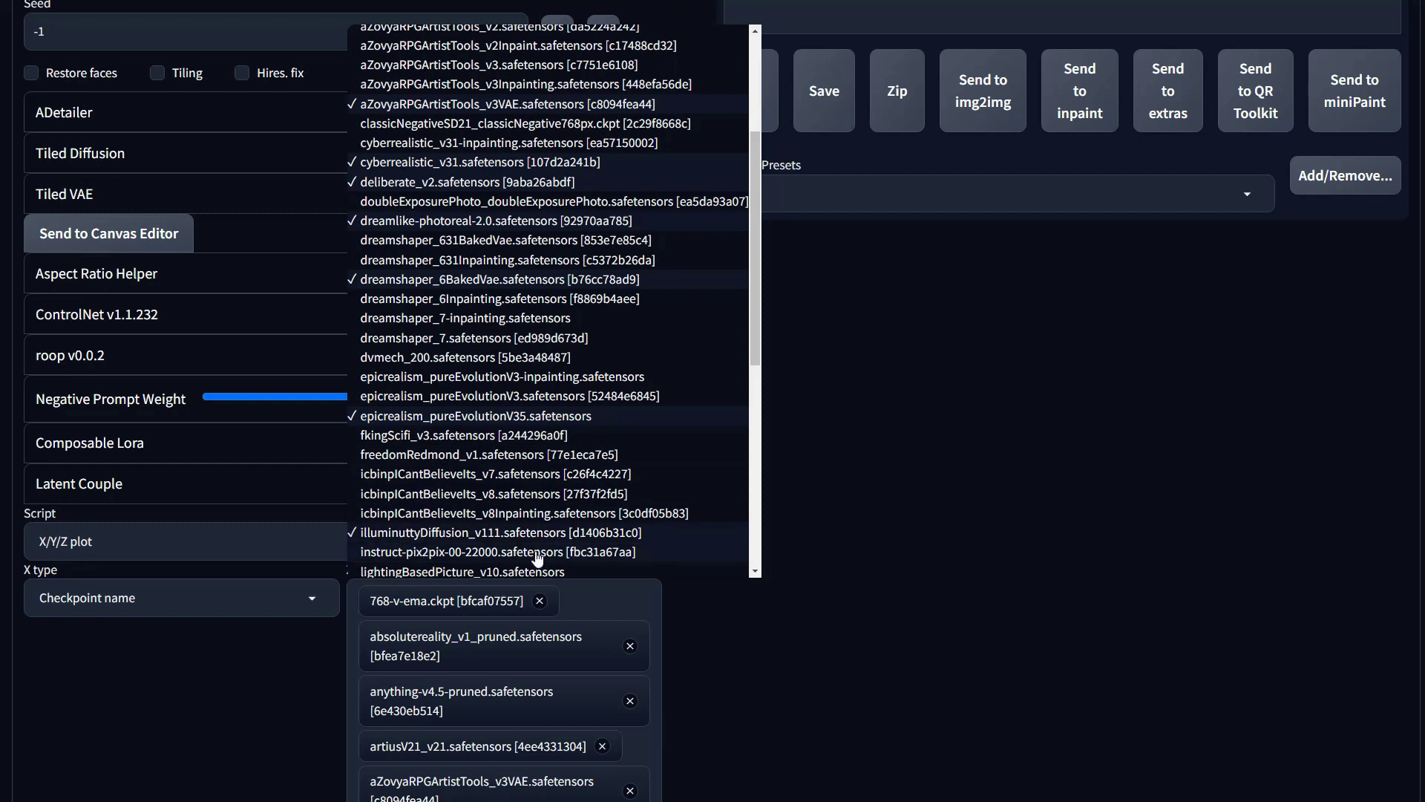
scroll(1078, 403, "up", 6)
left_click(1078, 404)
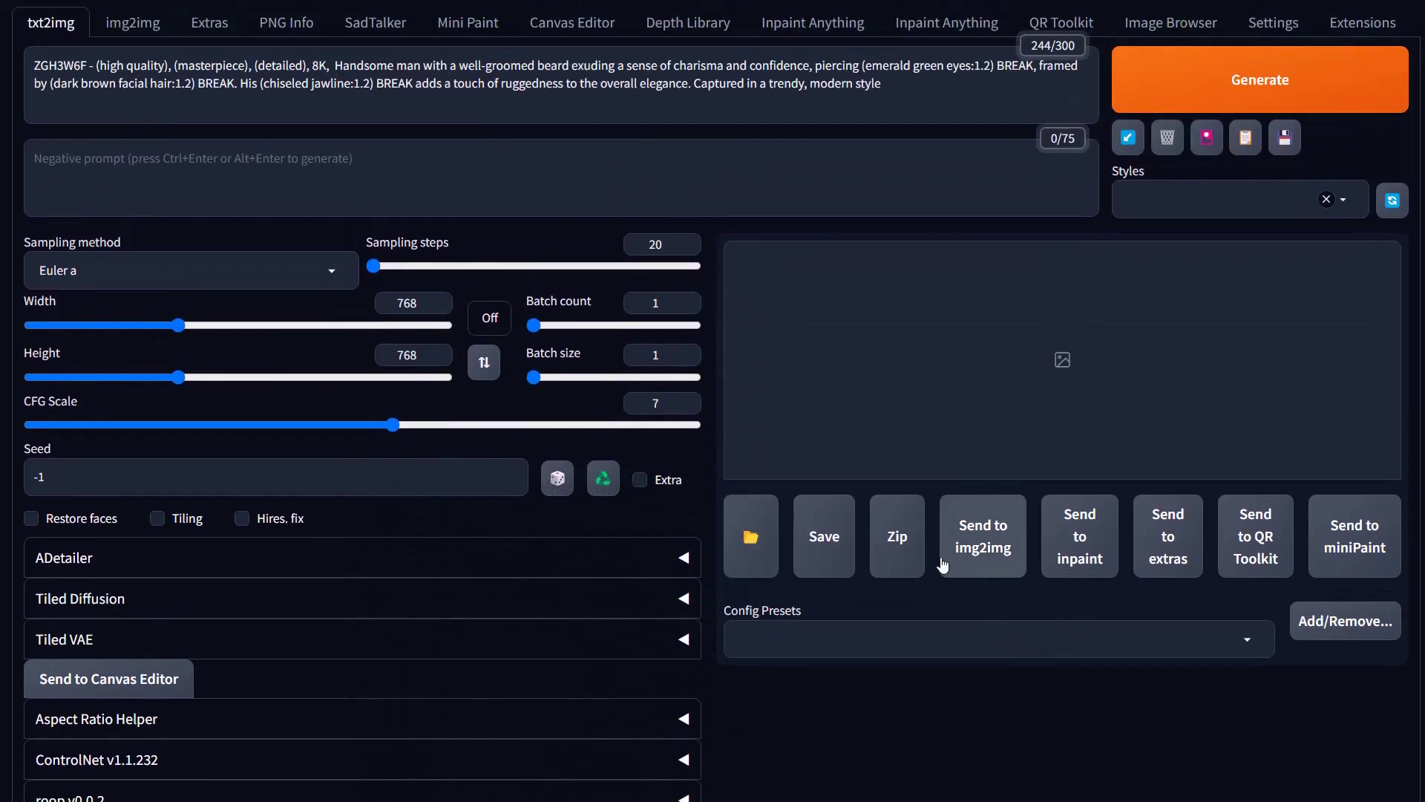
Select the "0 – N:Prime Negative" style and generate the checkpoint comparison grid.
left_click(1195, 199)
left_click(1195, 226)
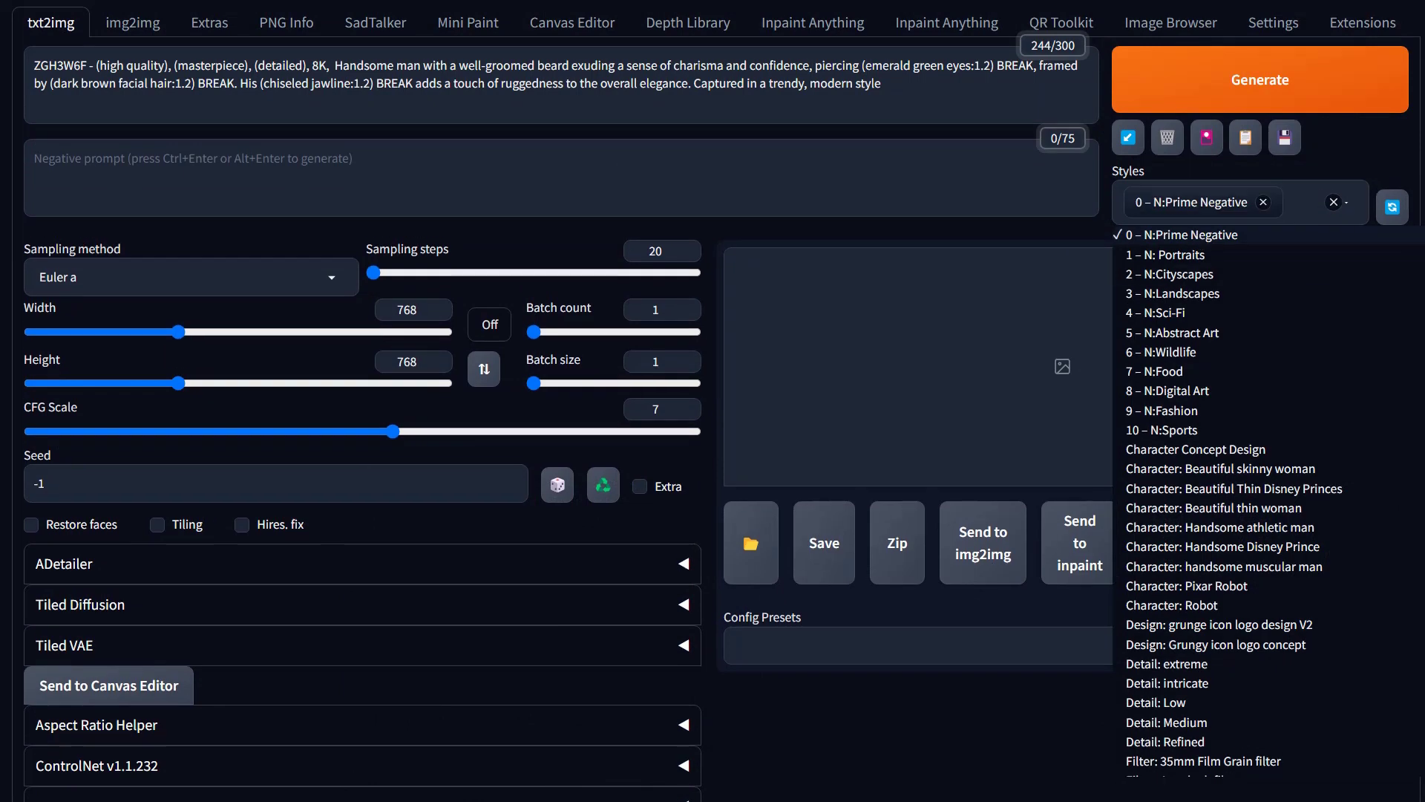
left_click(1400, 161)
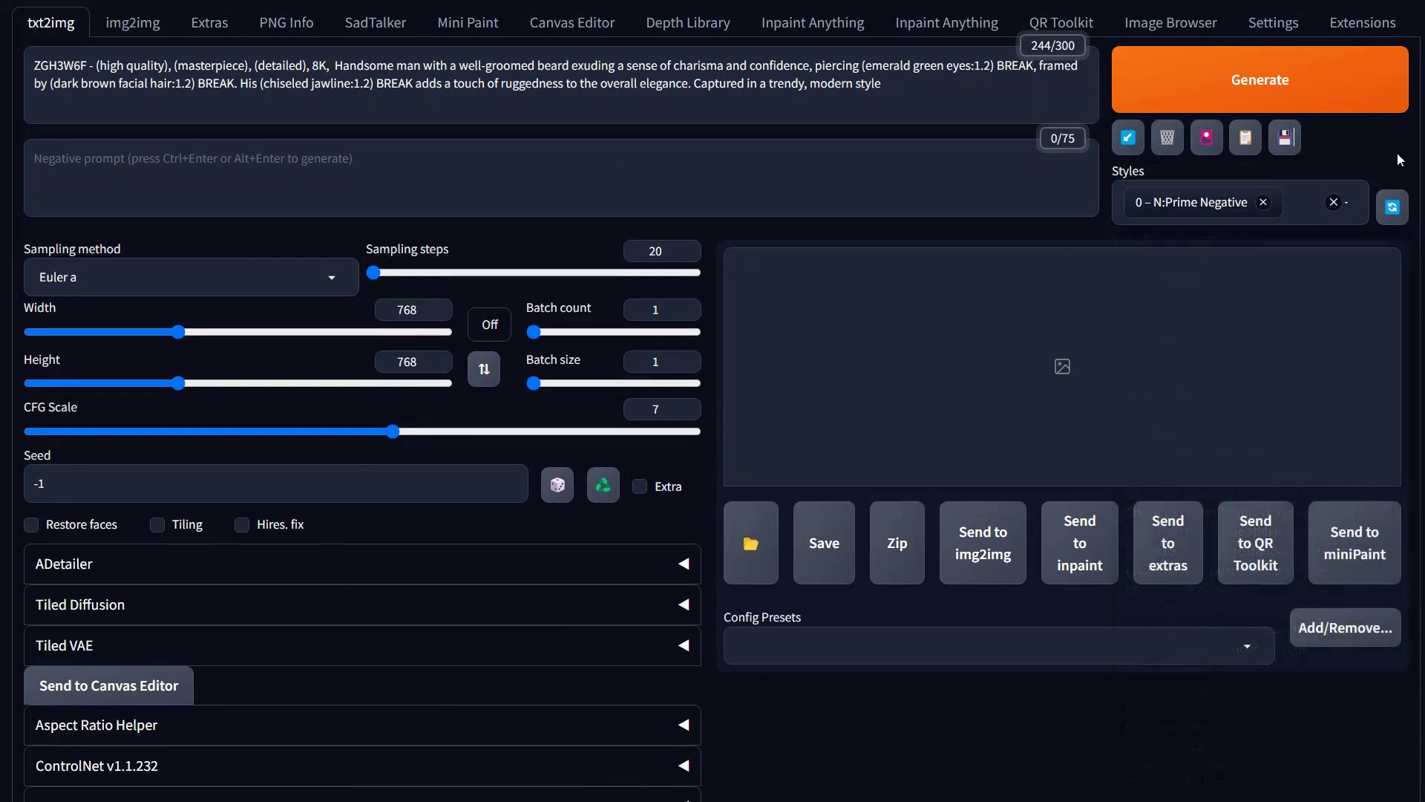
left_click(1249, 95)
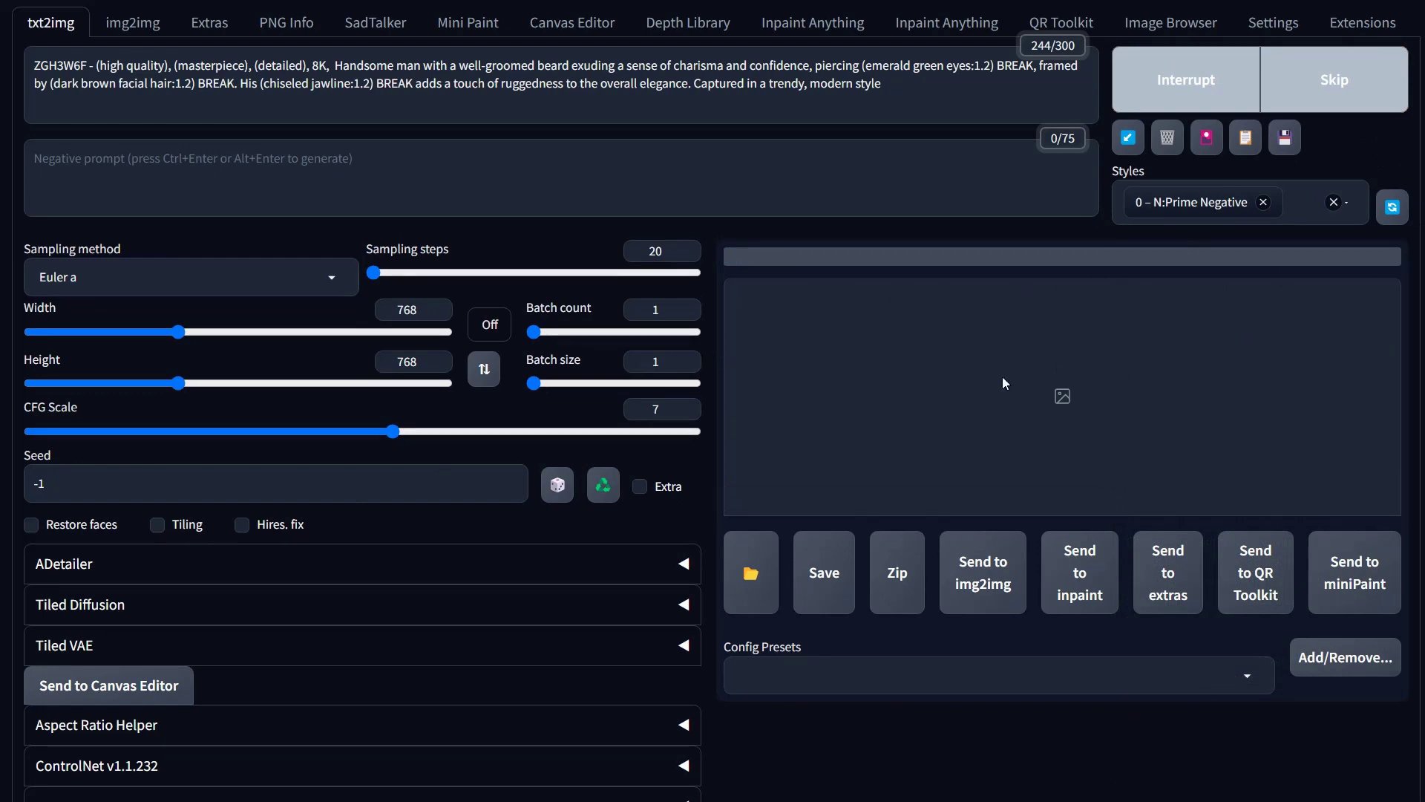
Review the X/Y/Z plot settings and the list of checkpoints chosen as X values.
scroll(902, 575, "down", 7)
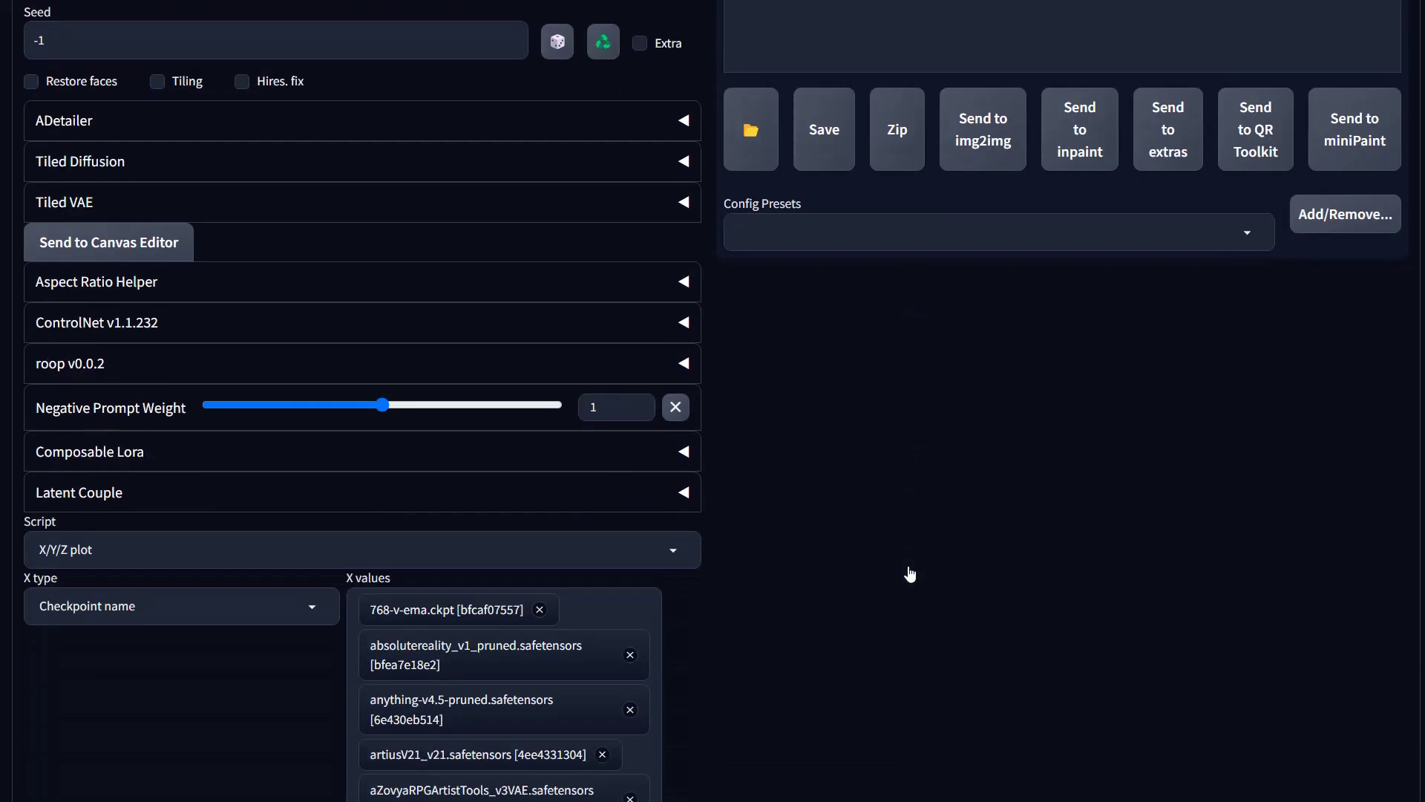
scroll(509, 597, "down", 4)
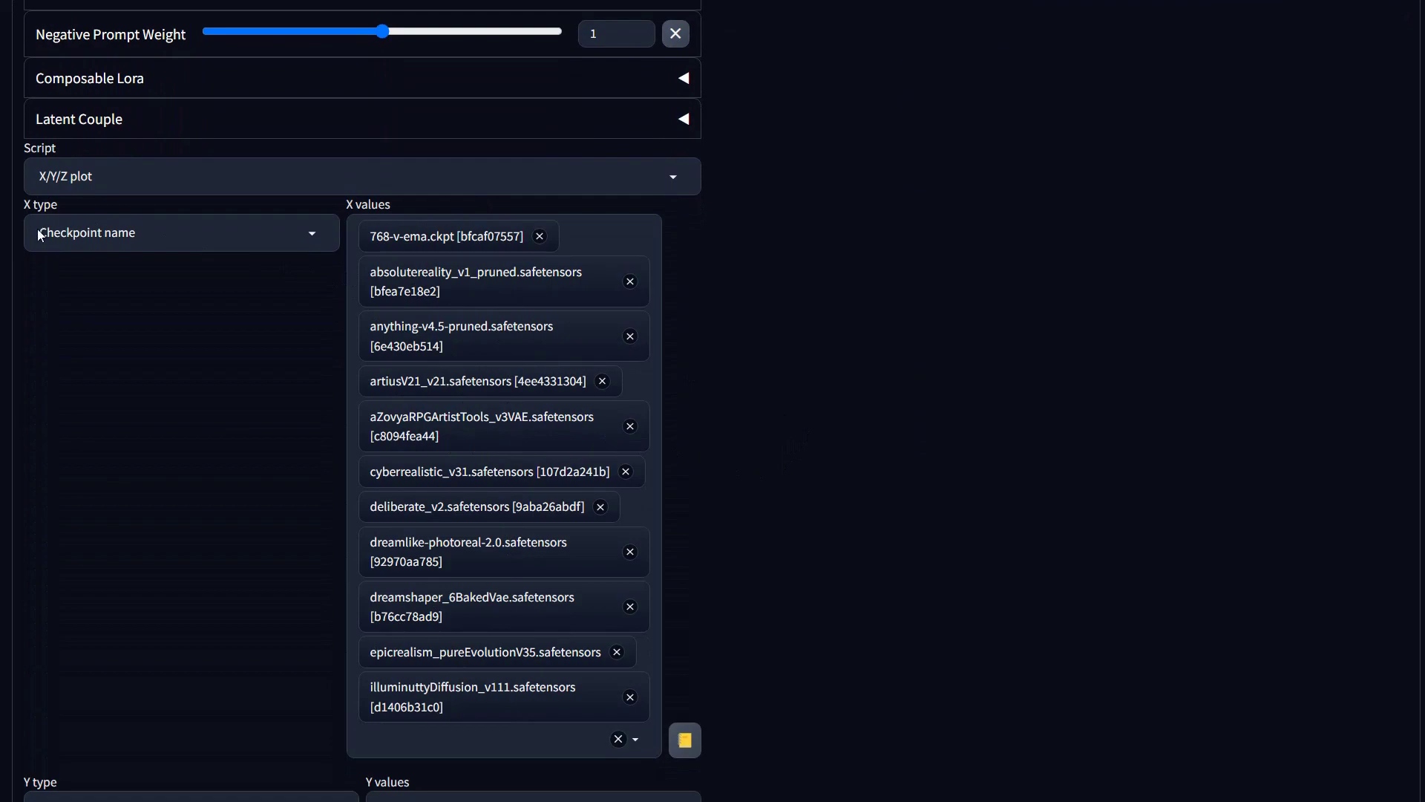
scroll(1194, 264, "up", 2)
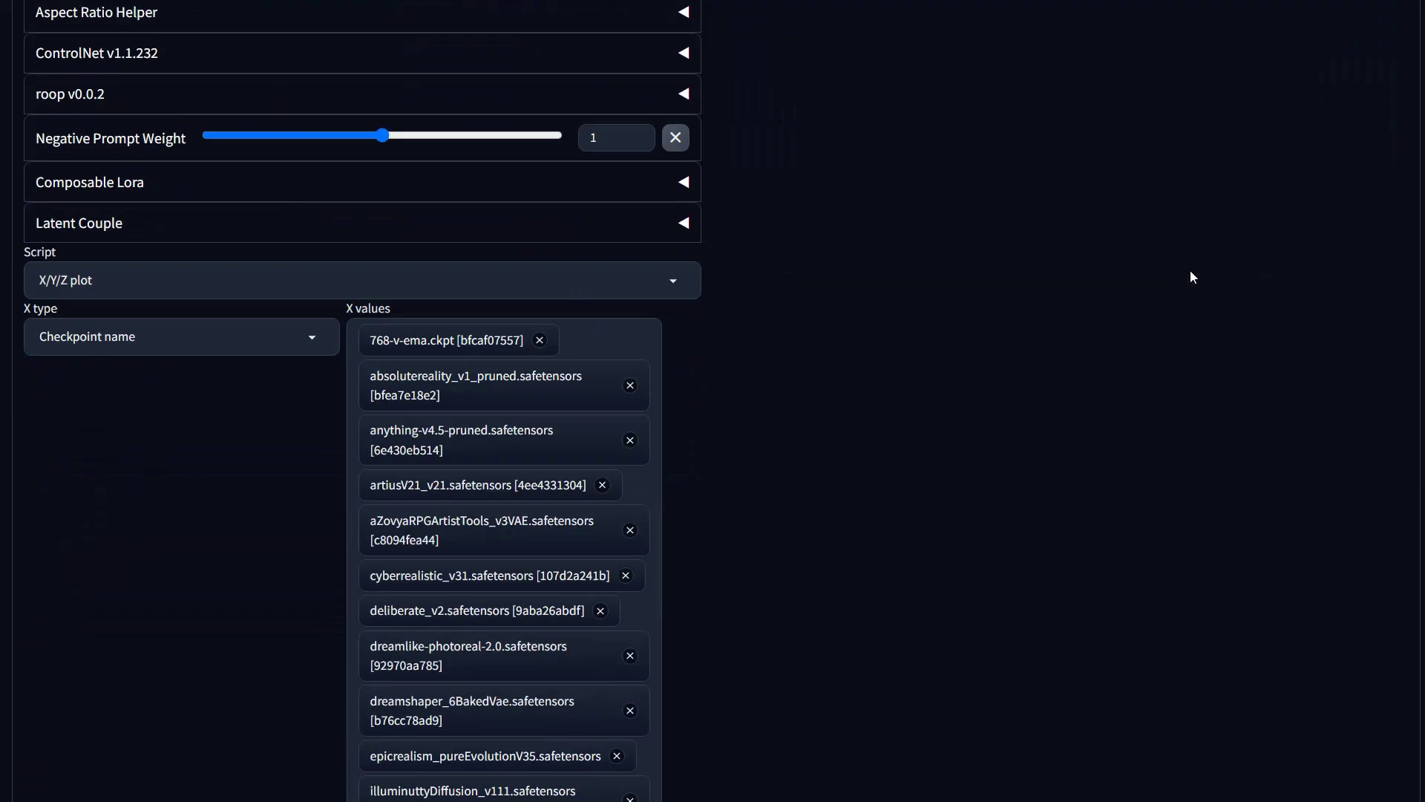
scroll(1190, 270, "down", 2)
scroll(961, 304, "down", 3)
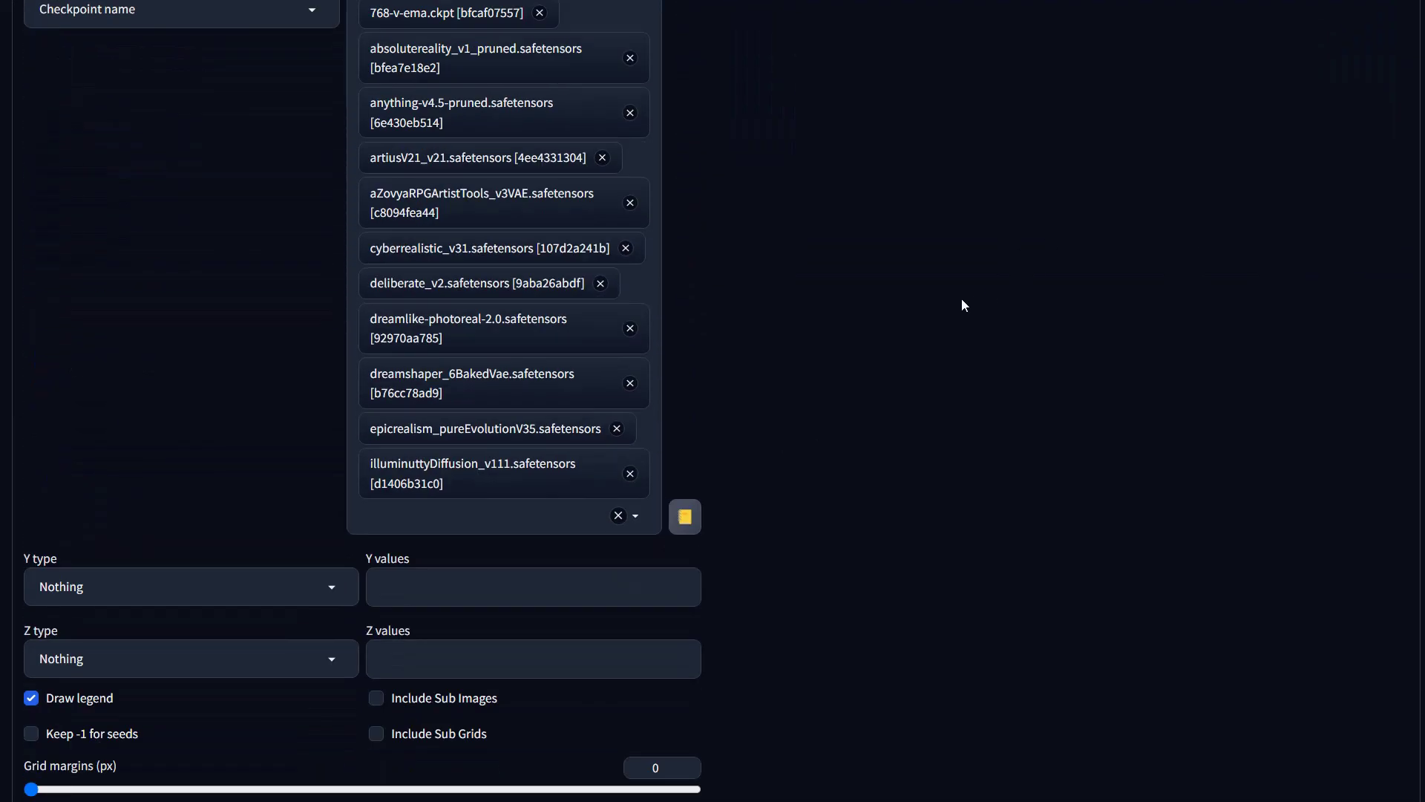
scroll(962, 304, "up", 11)
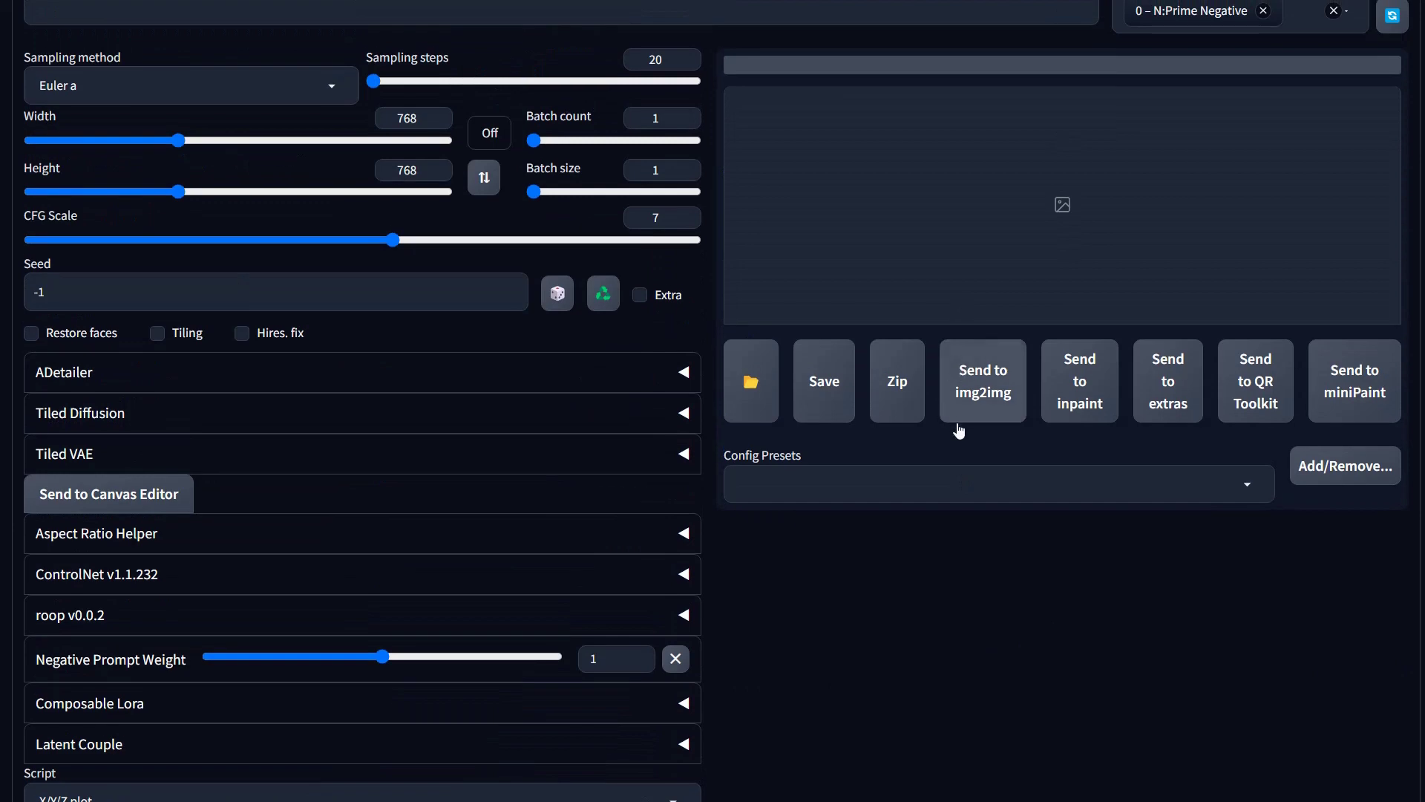
View the generated grid at full size, compare the portraits across checkpoints, and close the enlarged view.
scroll(719, 354, "up", 4)
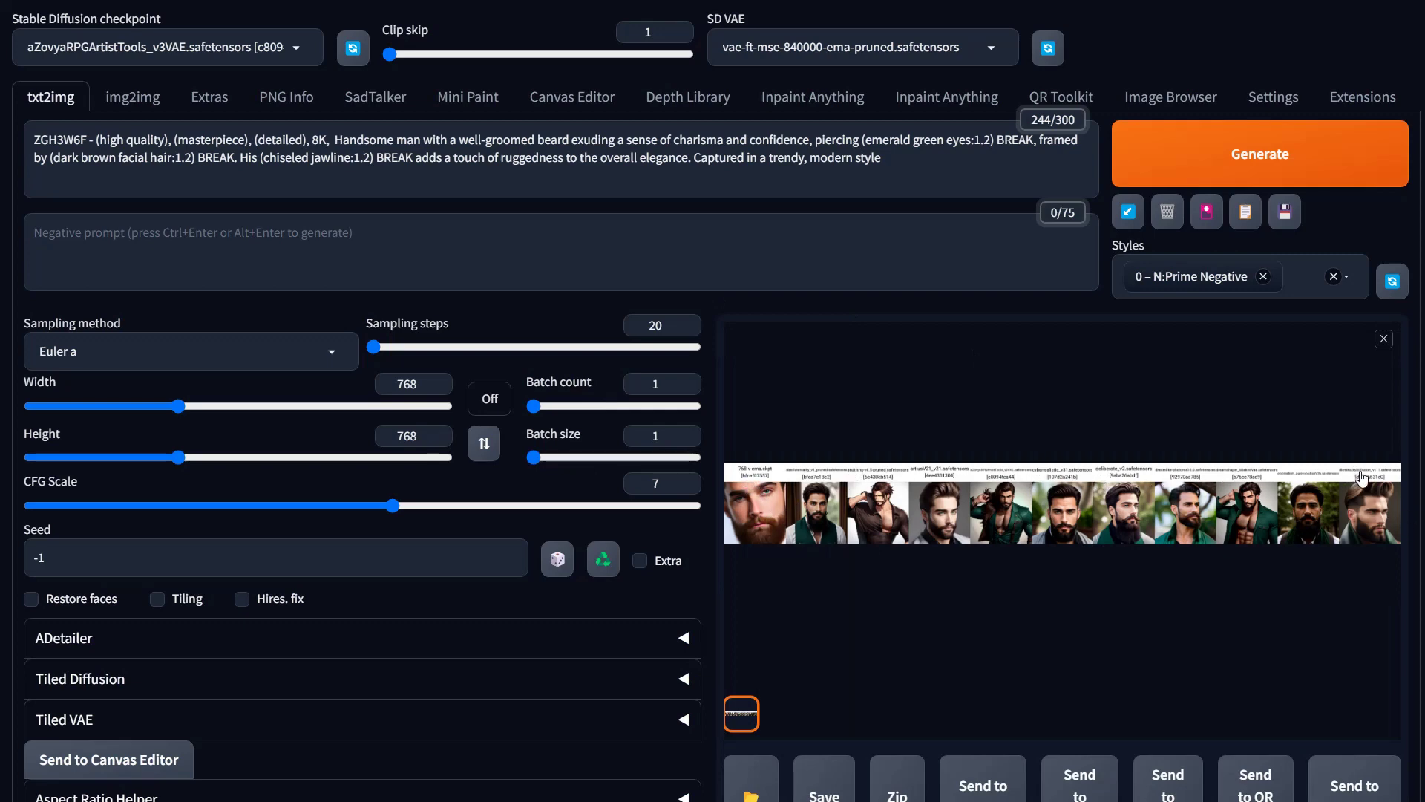
left_click(960, 511)
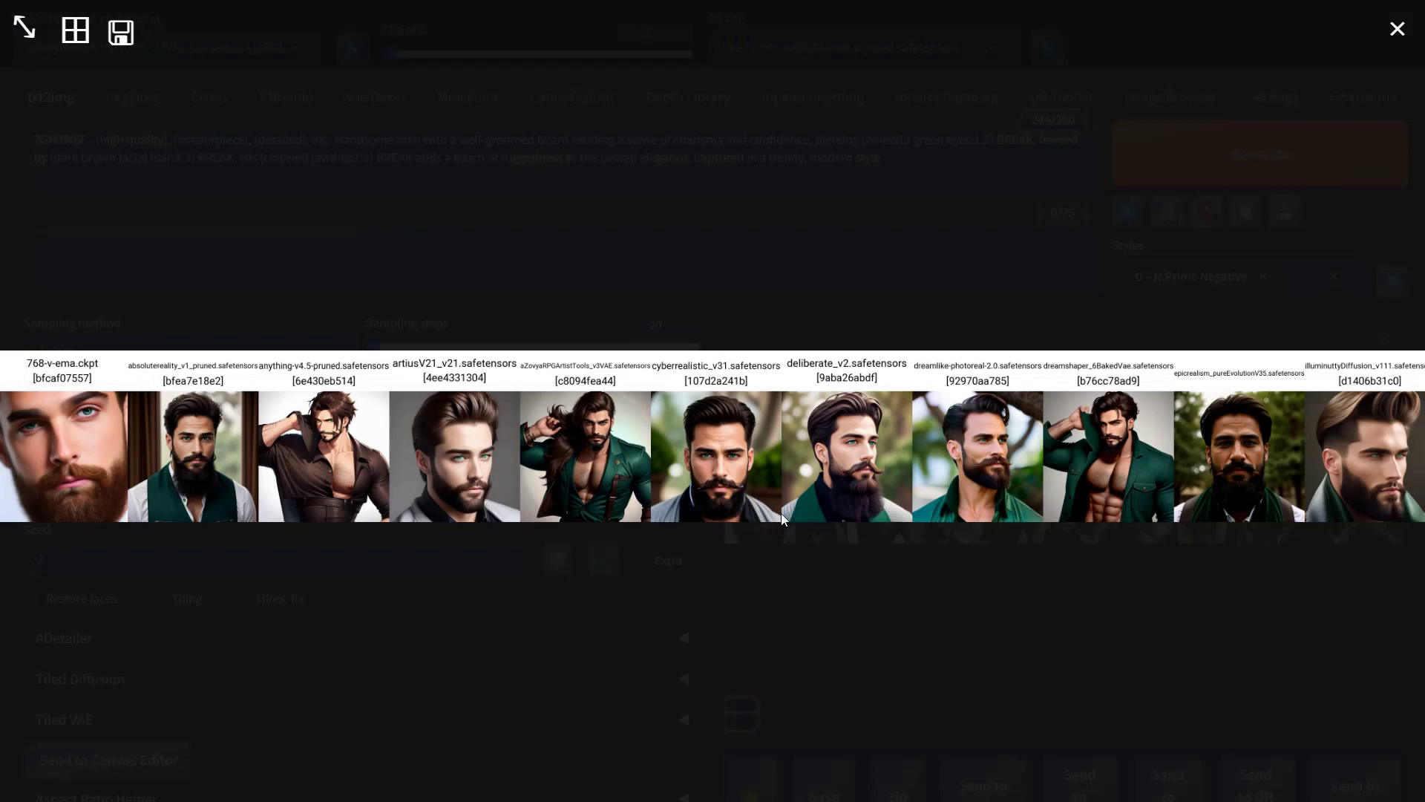
left_click(953, 583)
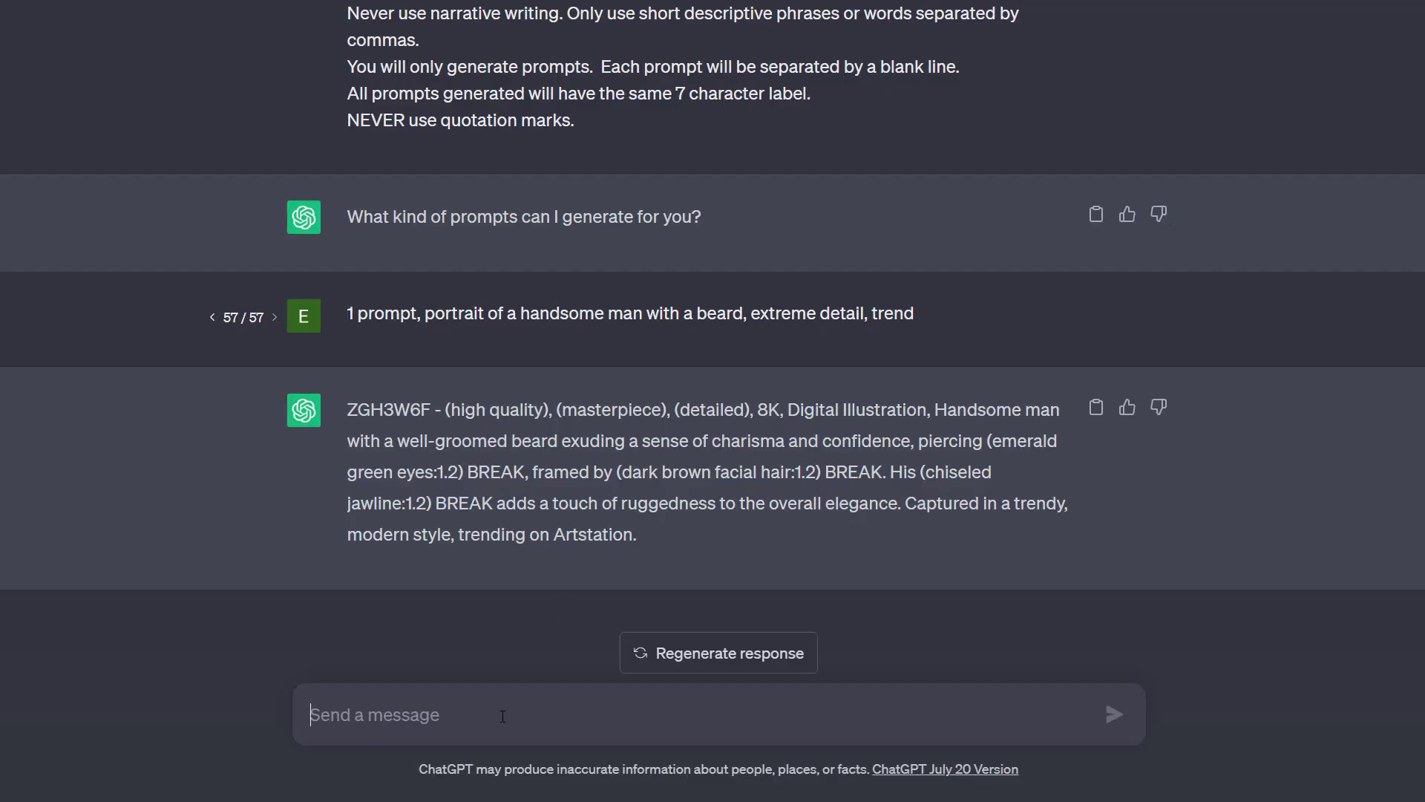
Ask ChatGPT to "change to oil painting in the style of Rembrandt", correcting the spelling of the painter's name before sending.
type("change ")
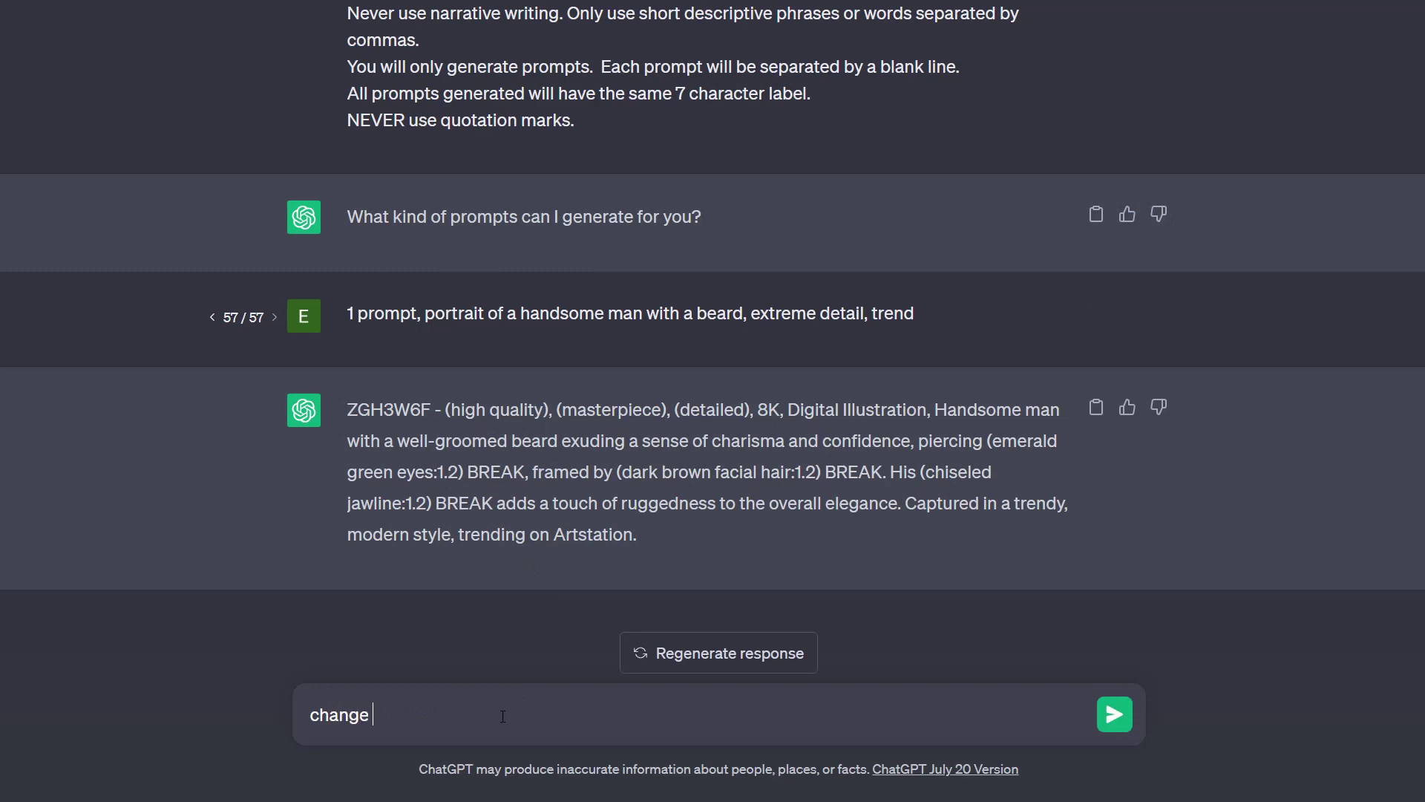
type("to oil painting")
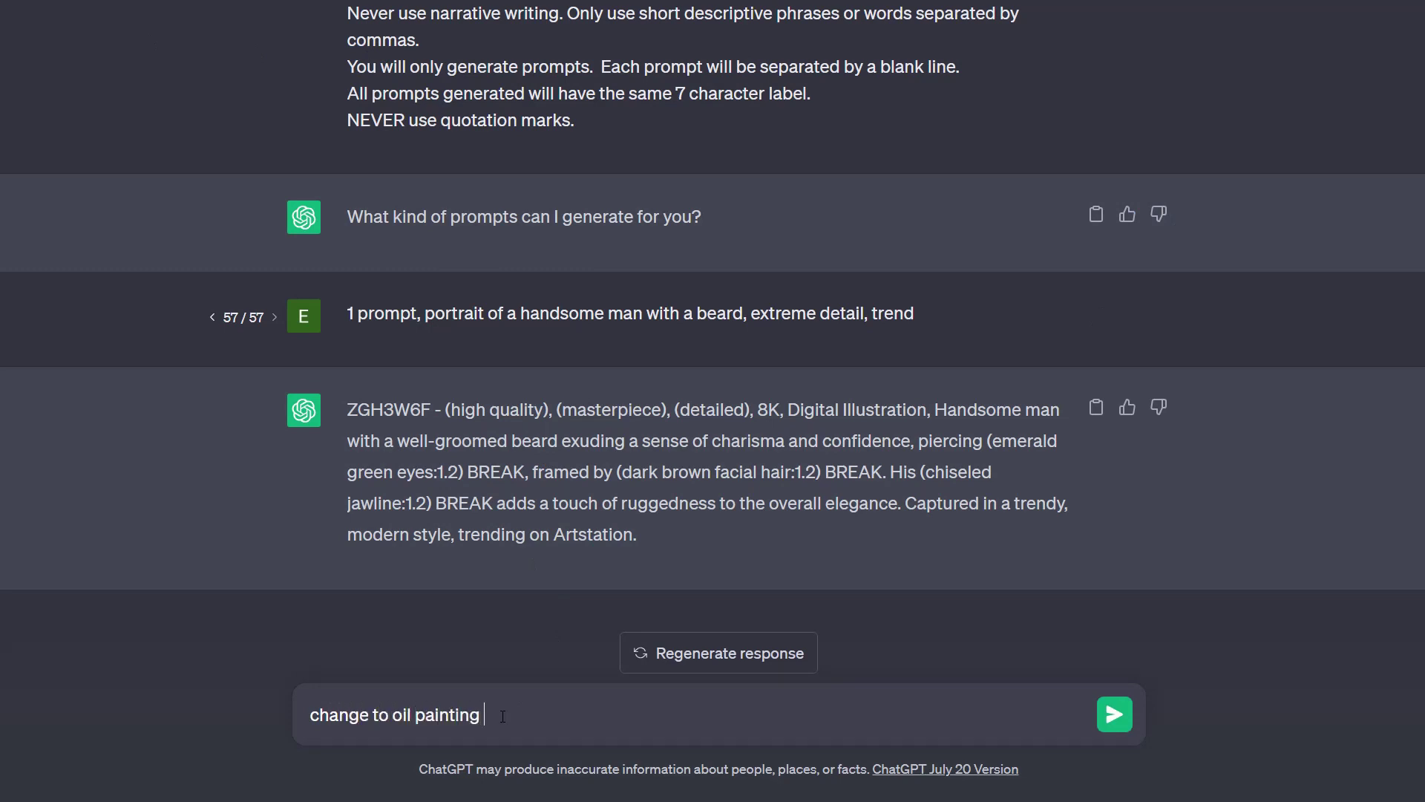
type(" in the syte")
type("tyt")
type("le of ")
type("rembrandt")
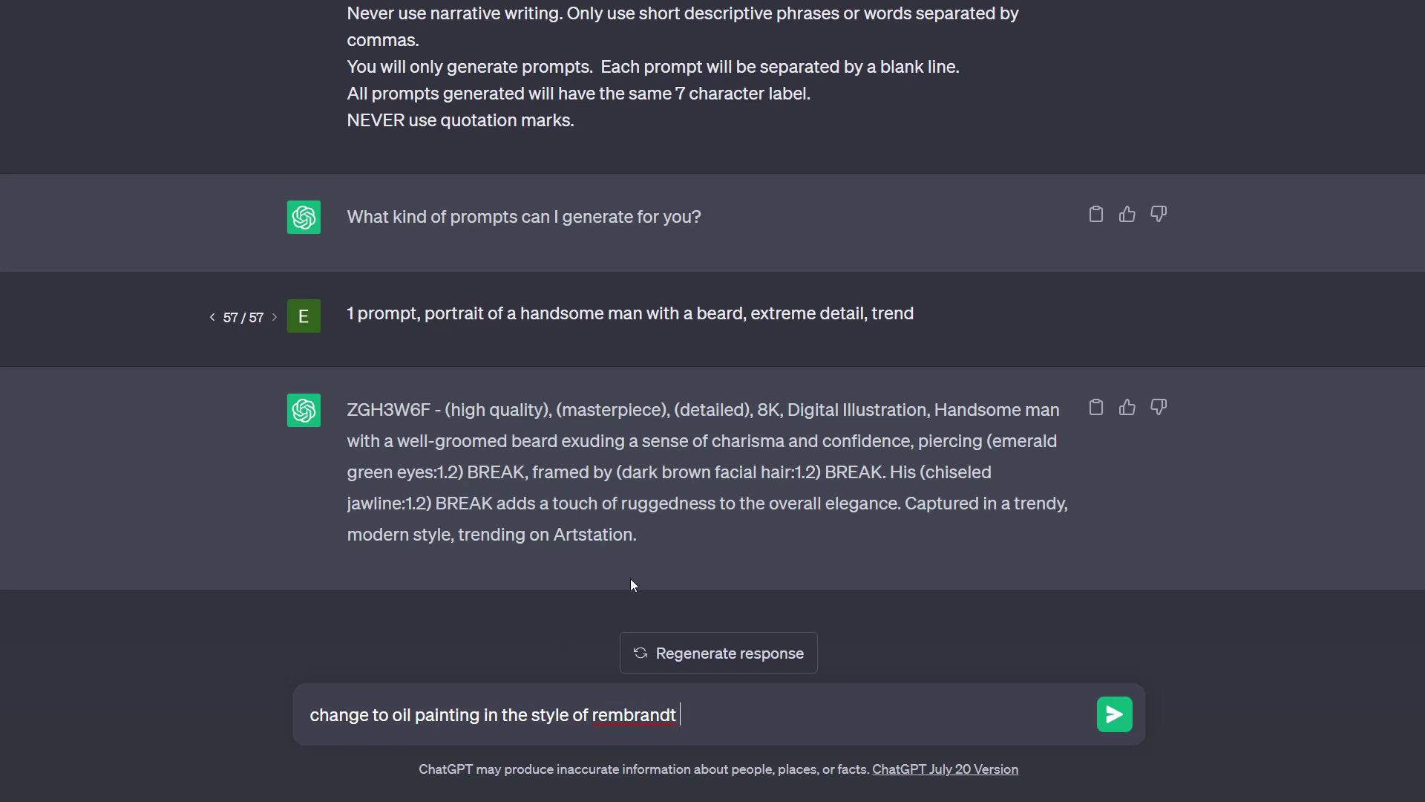
right_click(634, 720)
left_click(715, 498)
left_click(1114, 714)
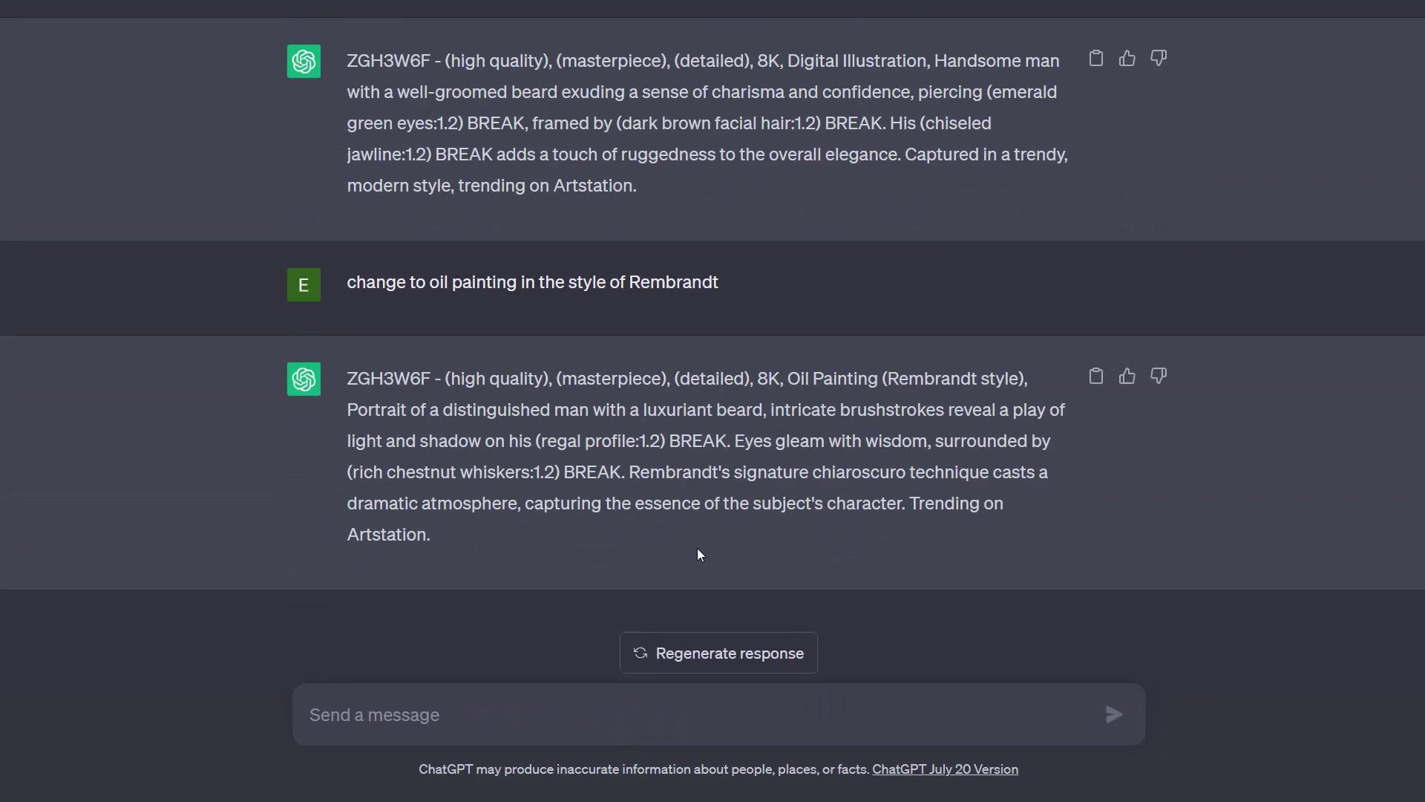
Copy the Rembrandt-style oil painting prompt and replace the whole txt2img prompt in Stable Diffusion with it.
left_click(1097, 376)
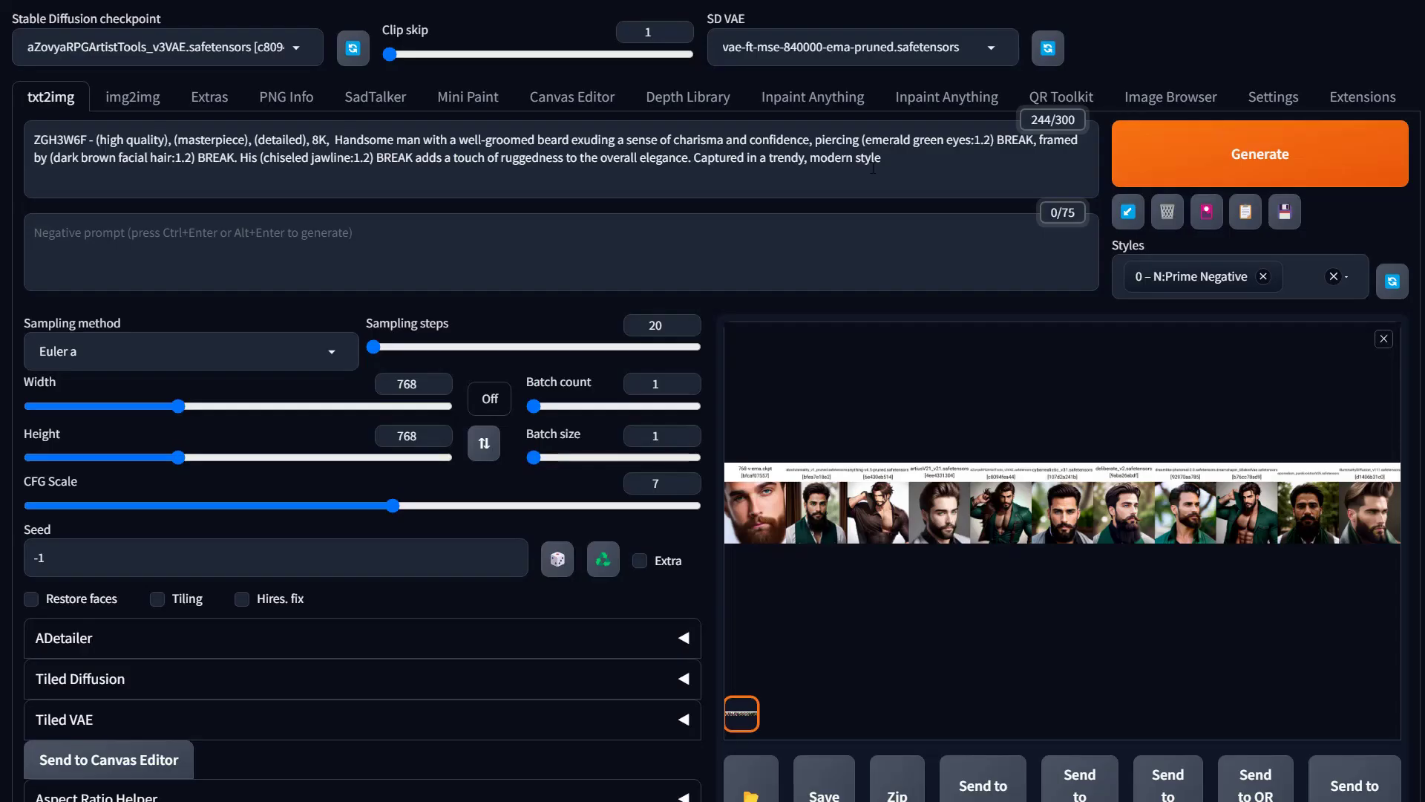
triple_click(873, 168)
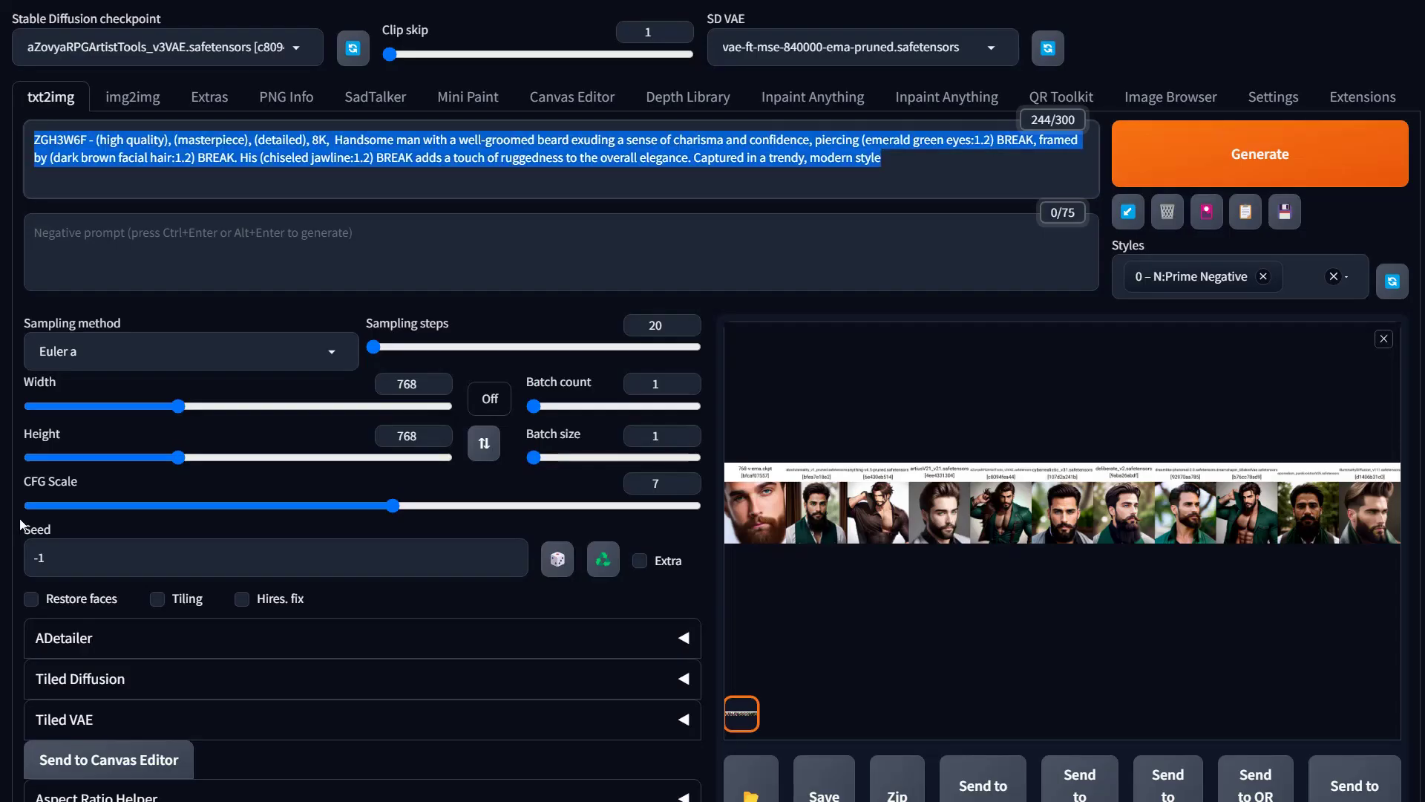
key("ctrl+v")
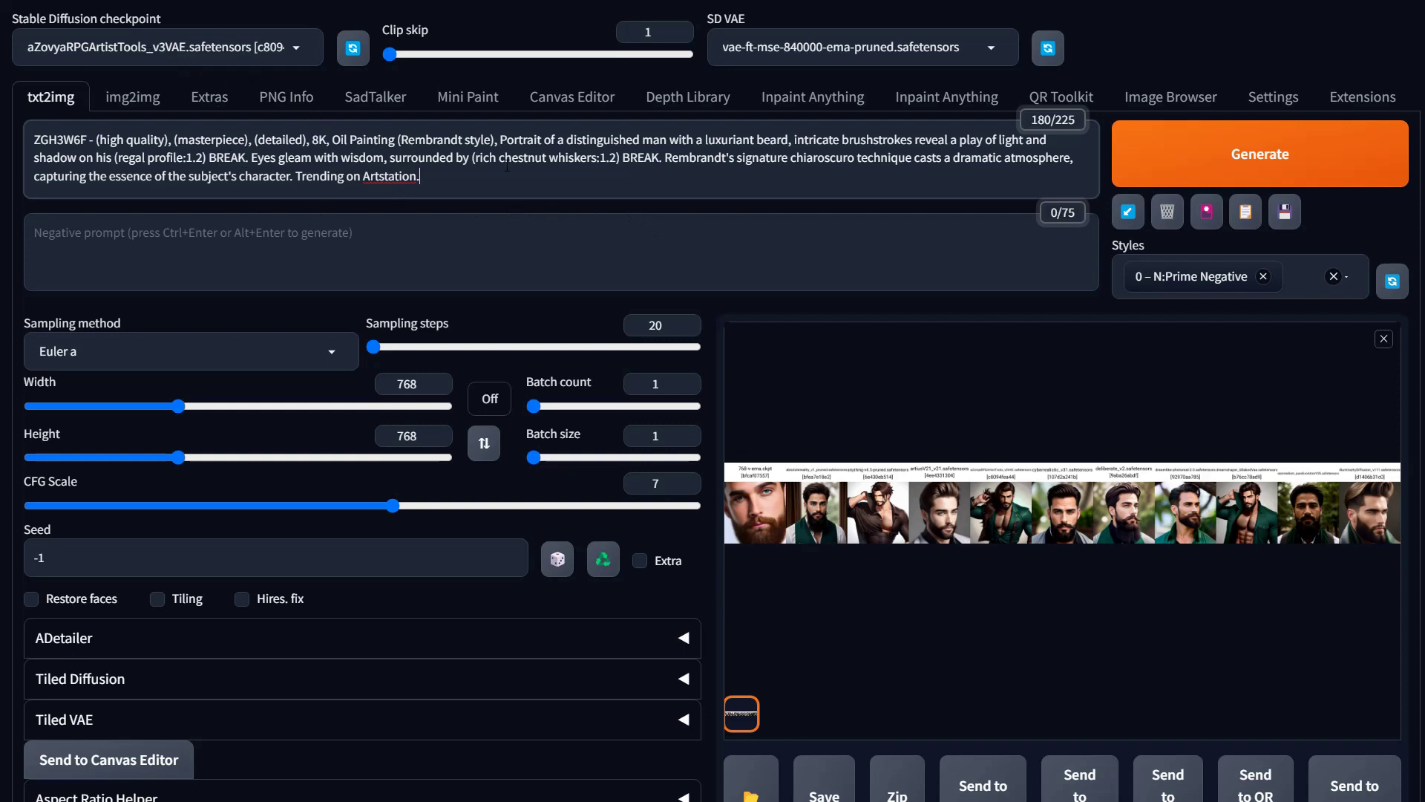
Check the X/Y/Z plot checkpoints, set the SD VAE to Automatic, and generate the Rembrandt-style comparison grid.
left_click(995, 52)
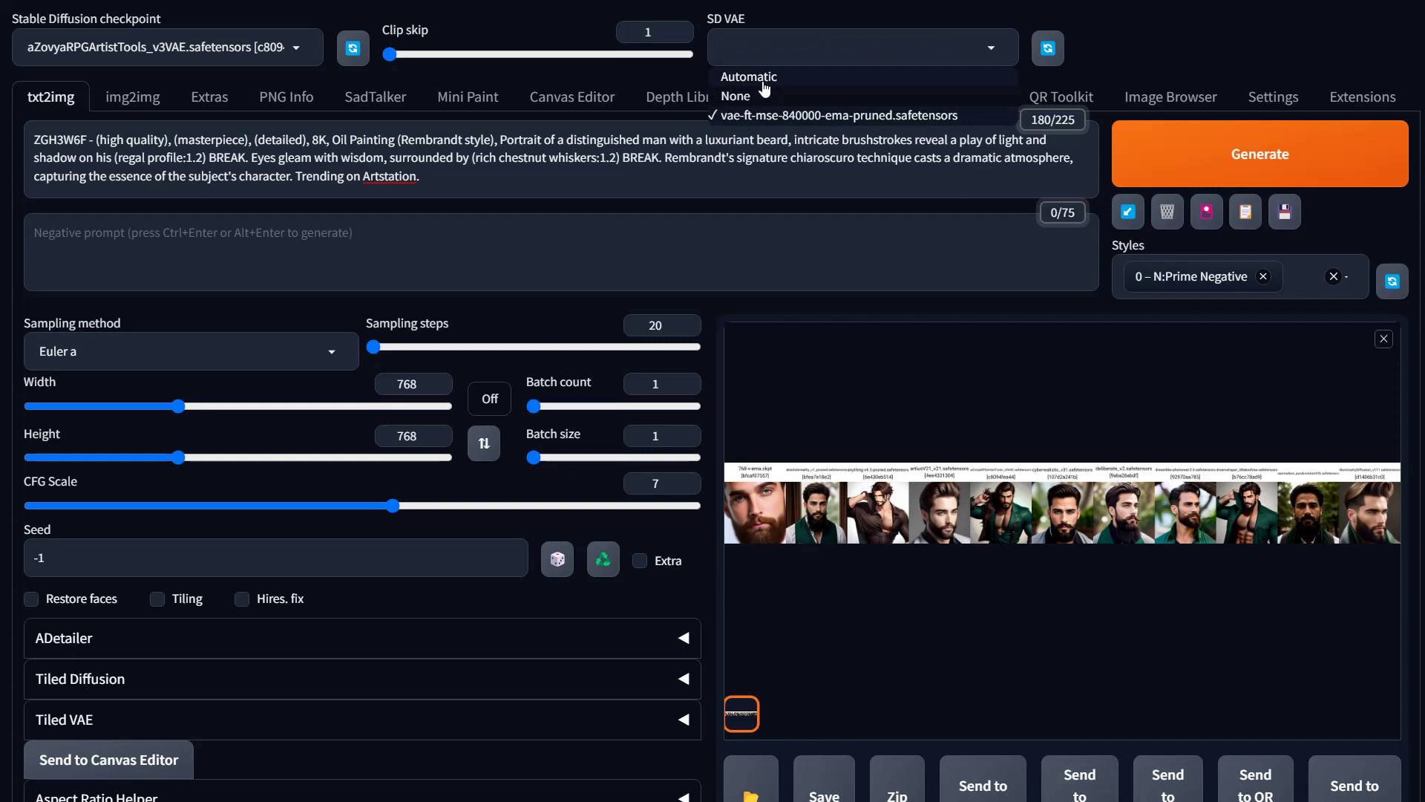
left_click(1213, 42)
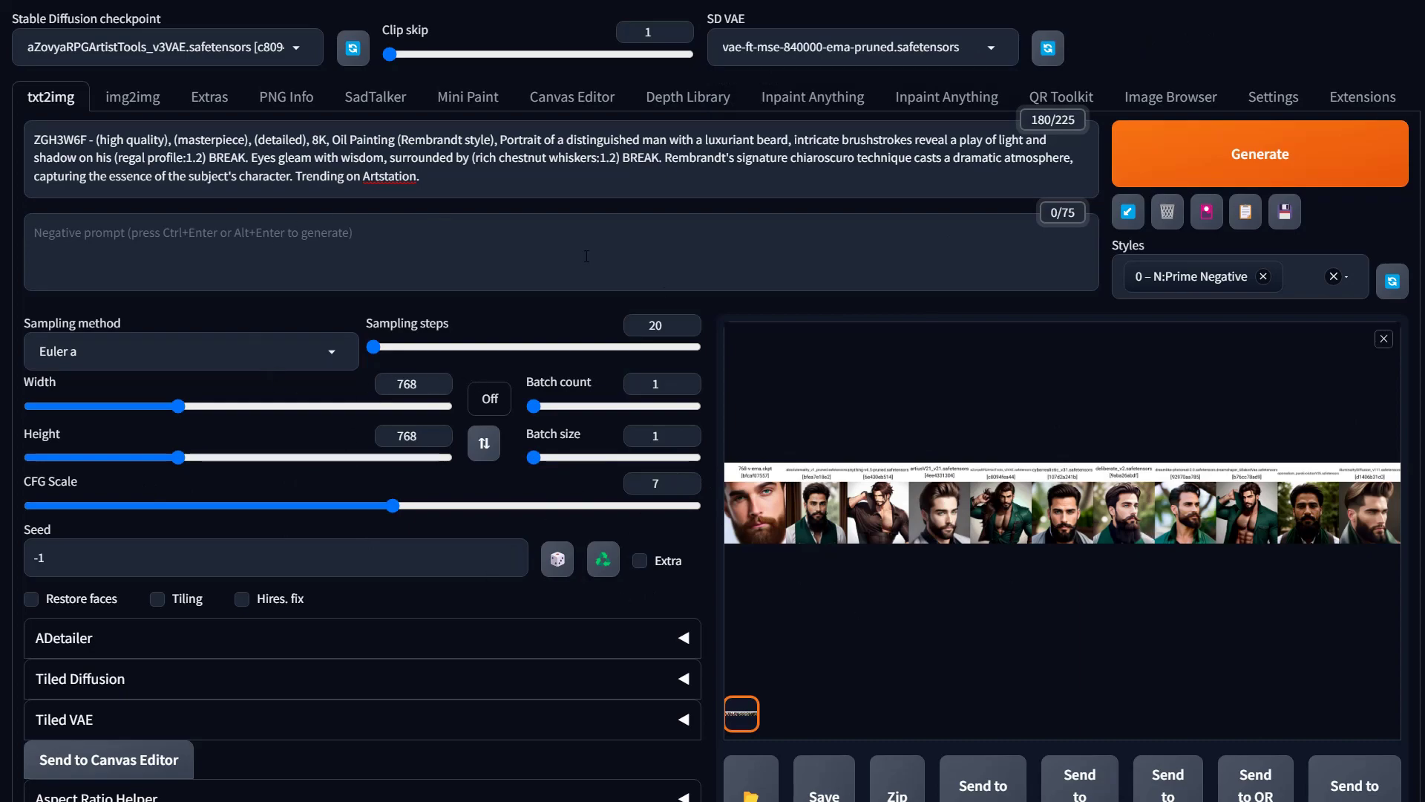
scroll(587, 256, "down", 7)
scroll(475, 565, "down", 8)
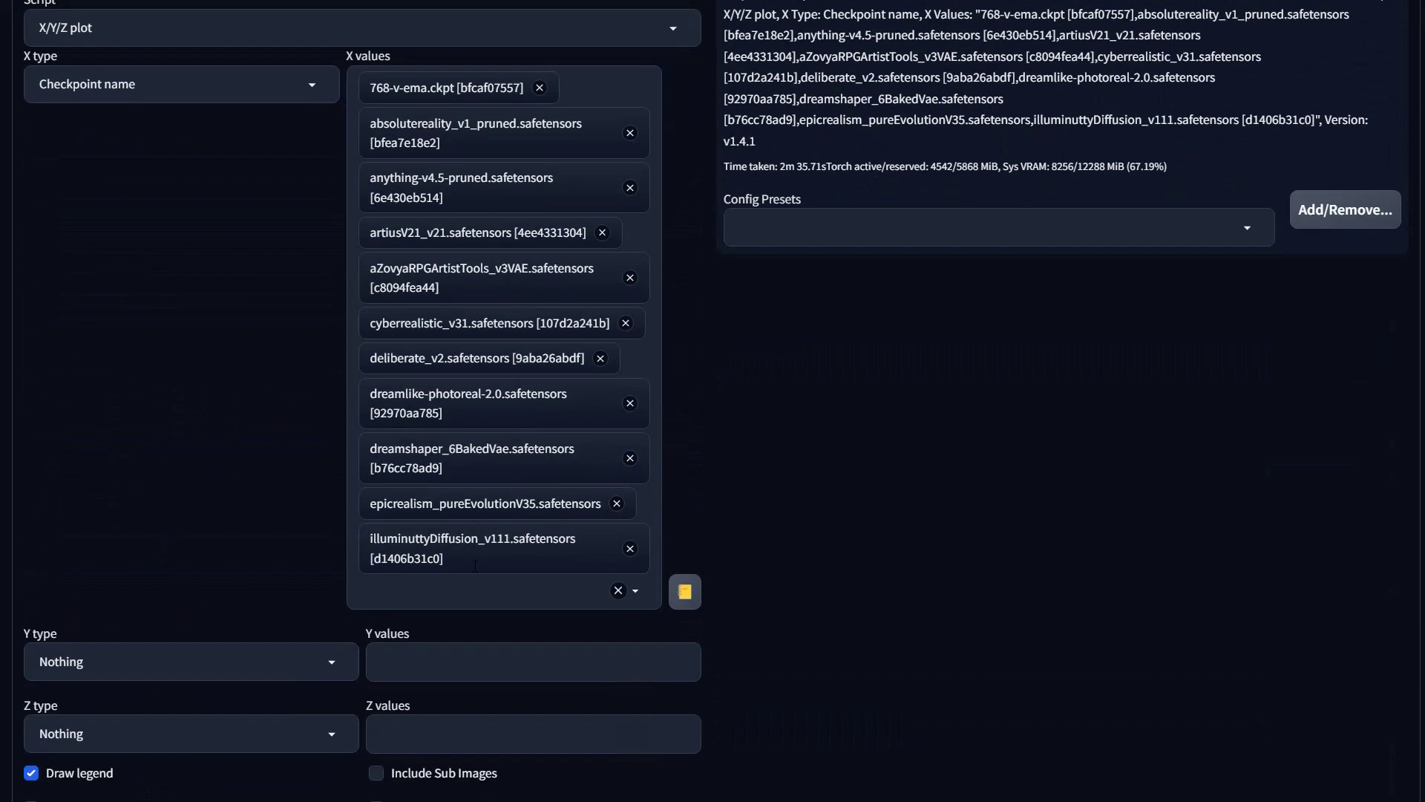
scroll(475, 565, "up", 15)
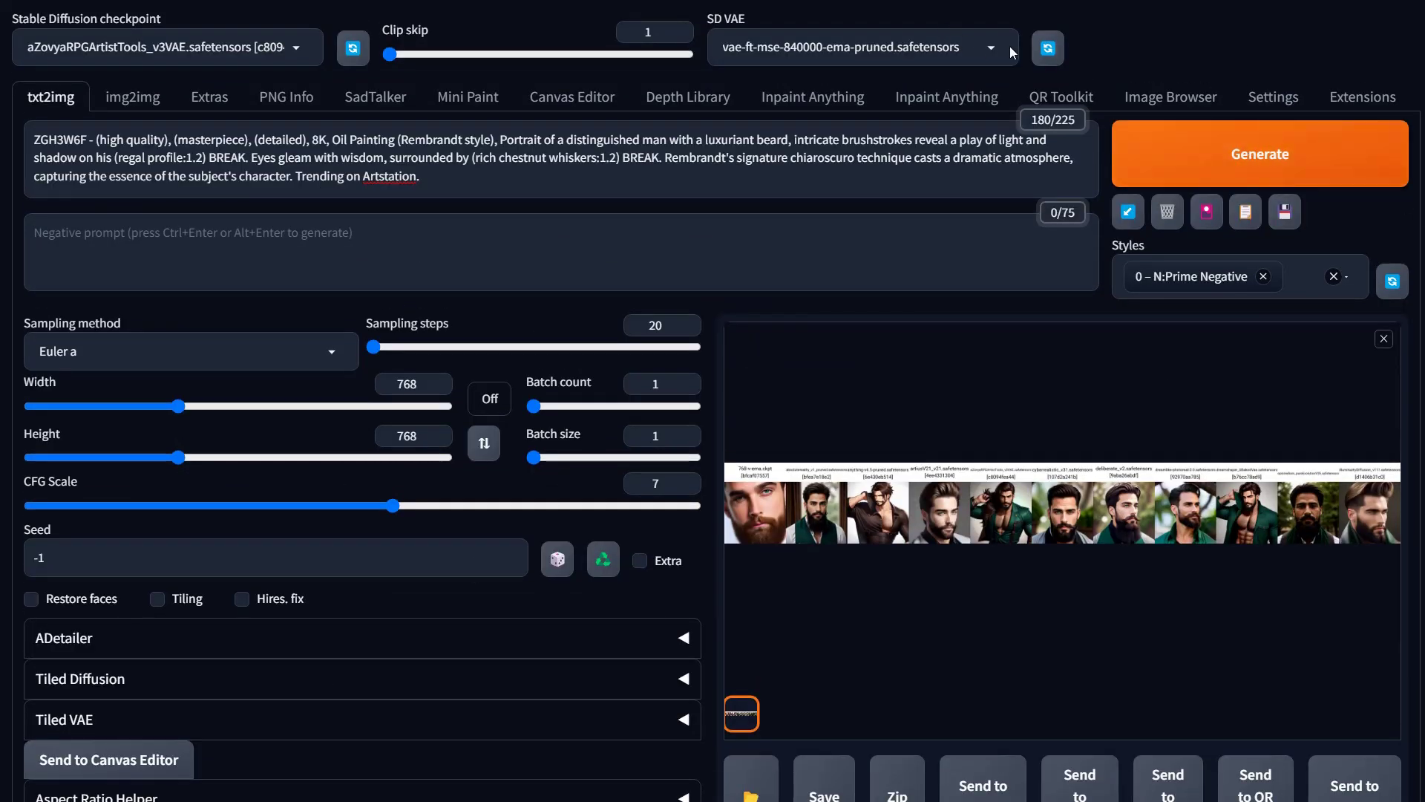
left_click(991, 49)
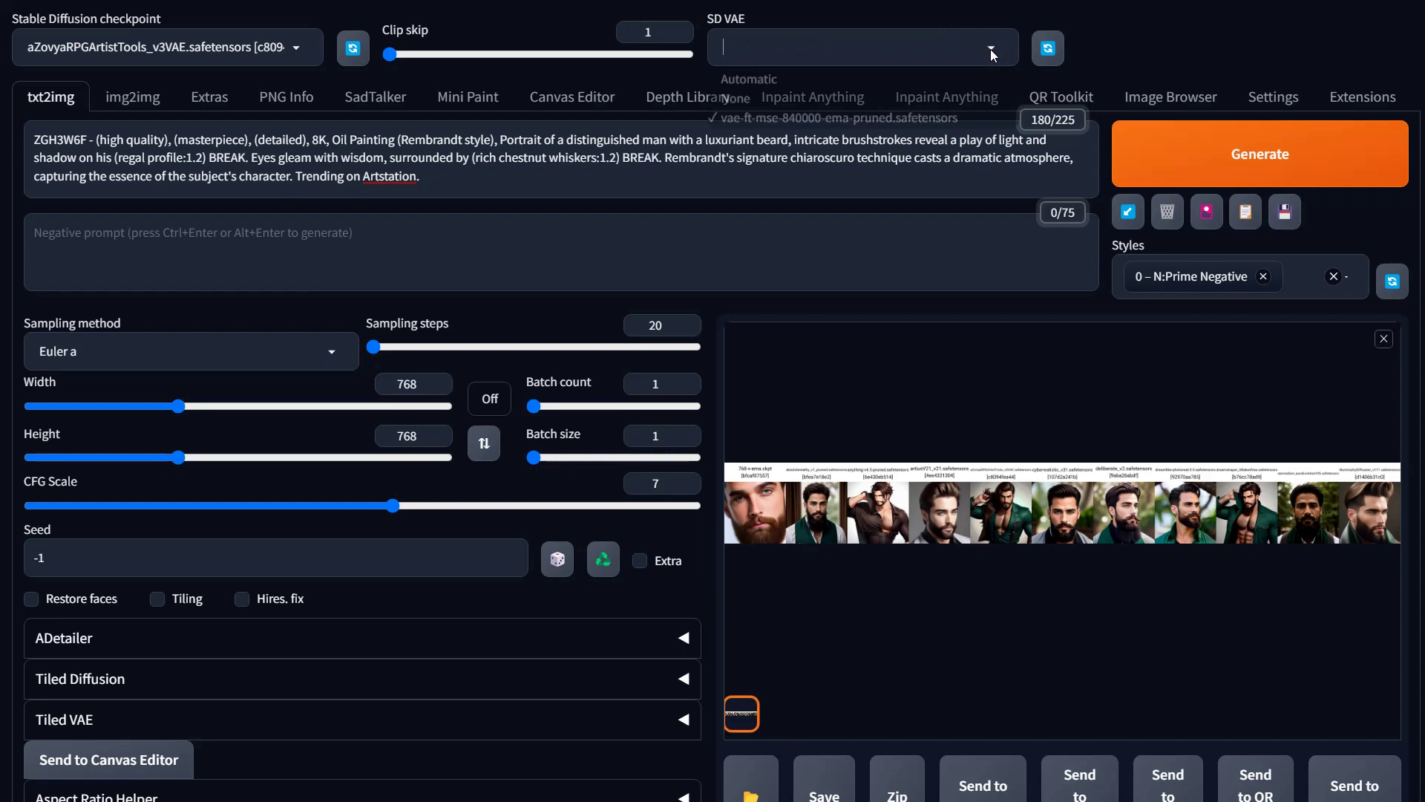
left_click(748, 78)
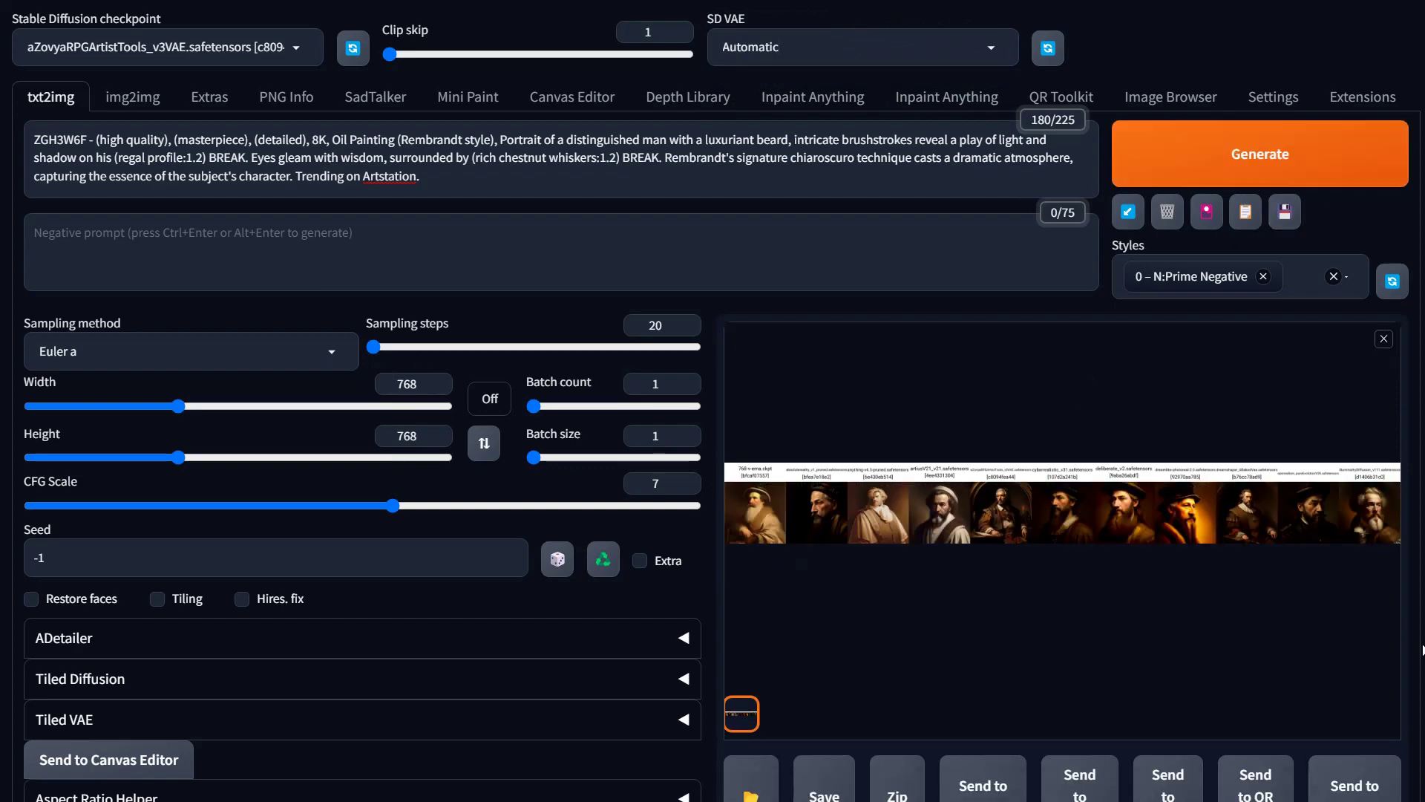
View the Rembrandt-style grid at full size, compare the portraits across checkpoints, and close the enlarged view.
left_click(1031, 524)
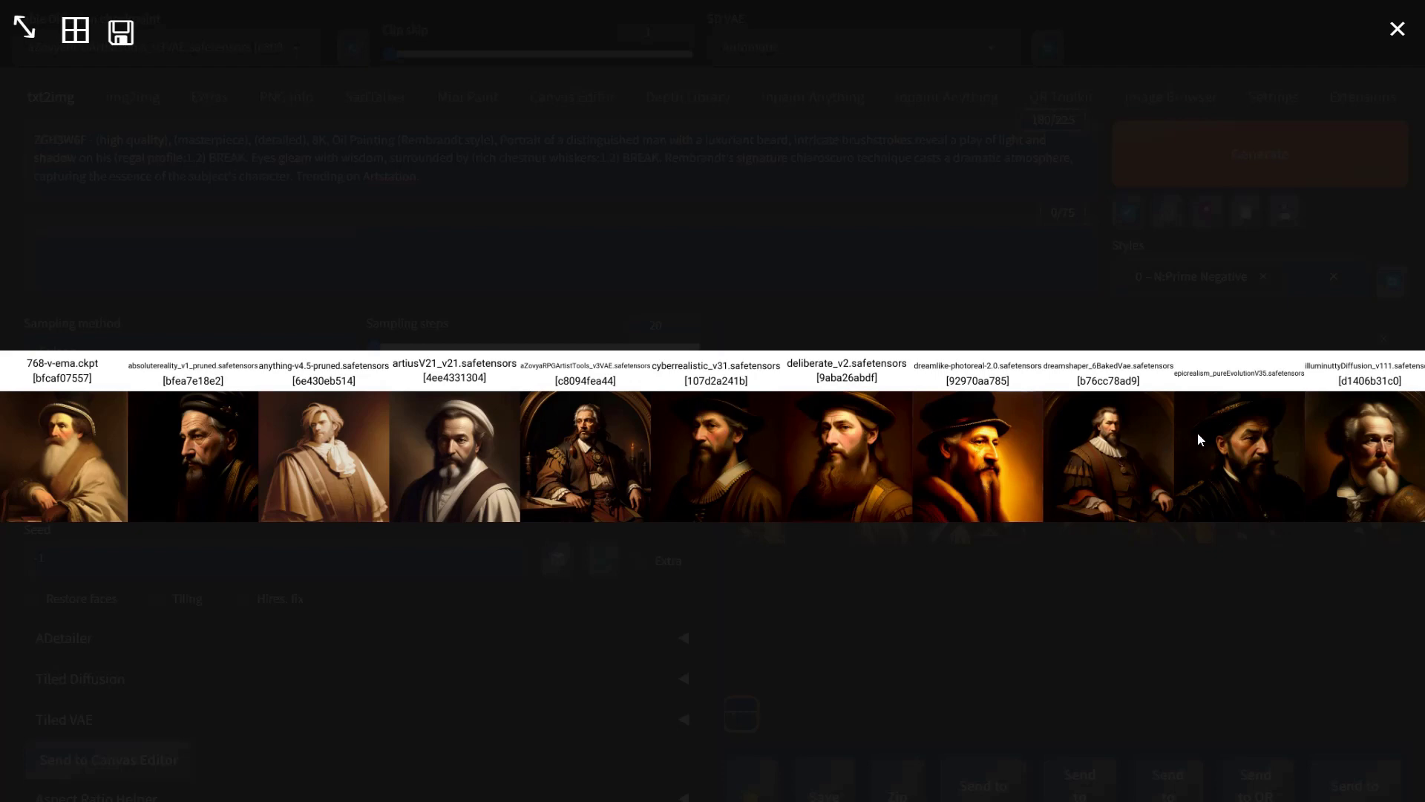
left_click(1347, 469)
left_click(1367, 517)
left_click(833, 564)
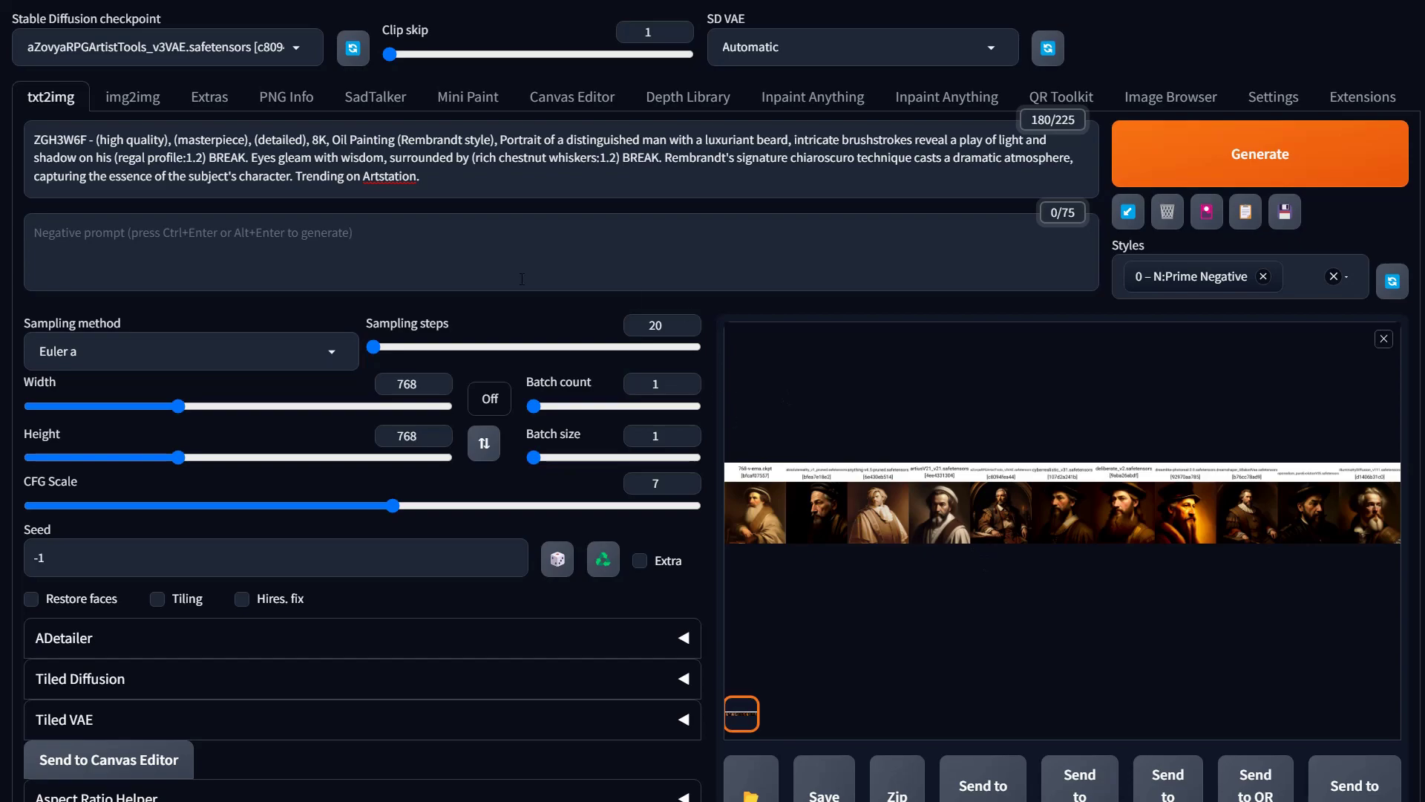
Set the Y type of the X/Y/Z plot to Styles.
scroll(449, 351, "down", 10)
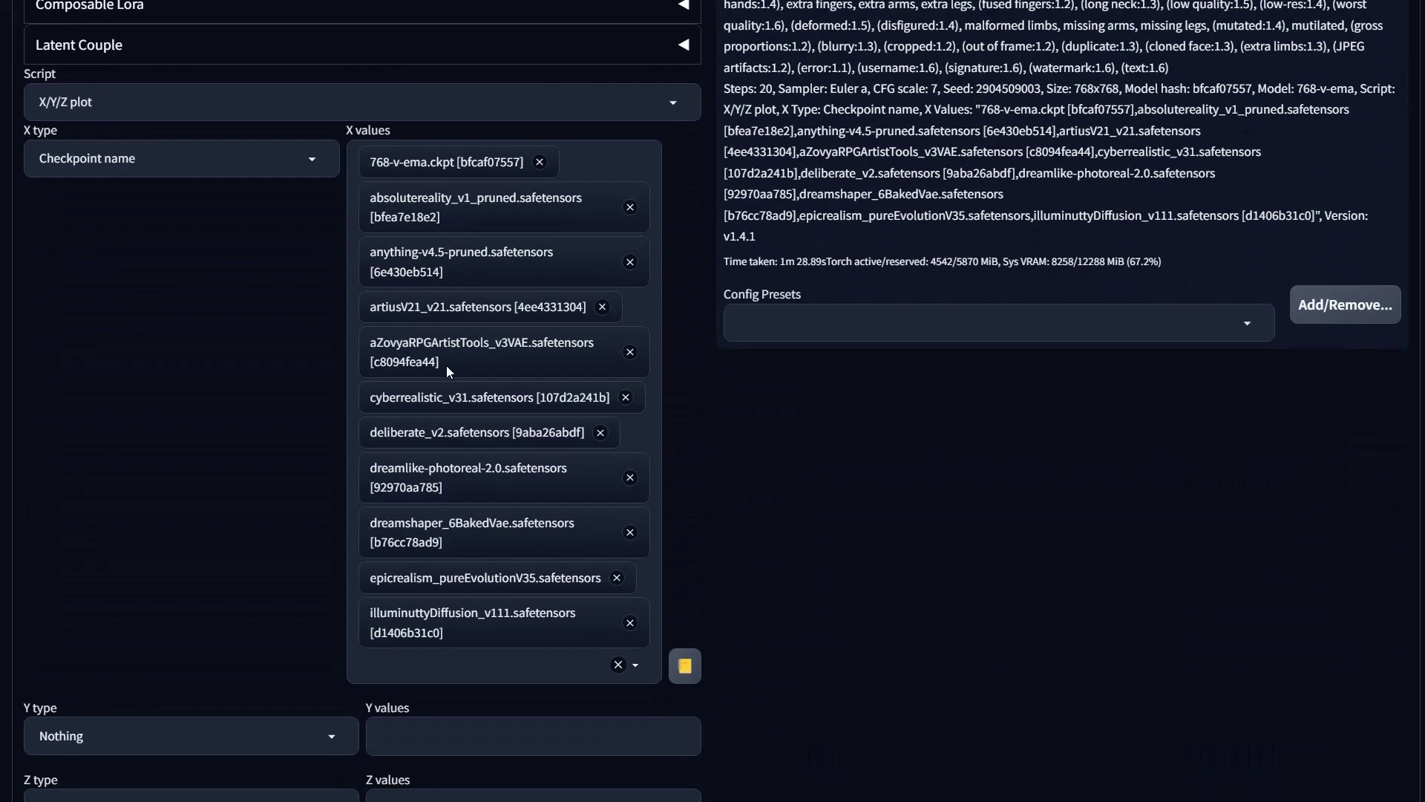
scroll(446, 365, "up", 4)
scroll(236, 516, "down", 7)
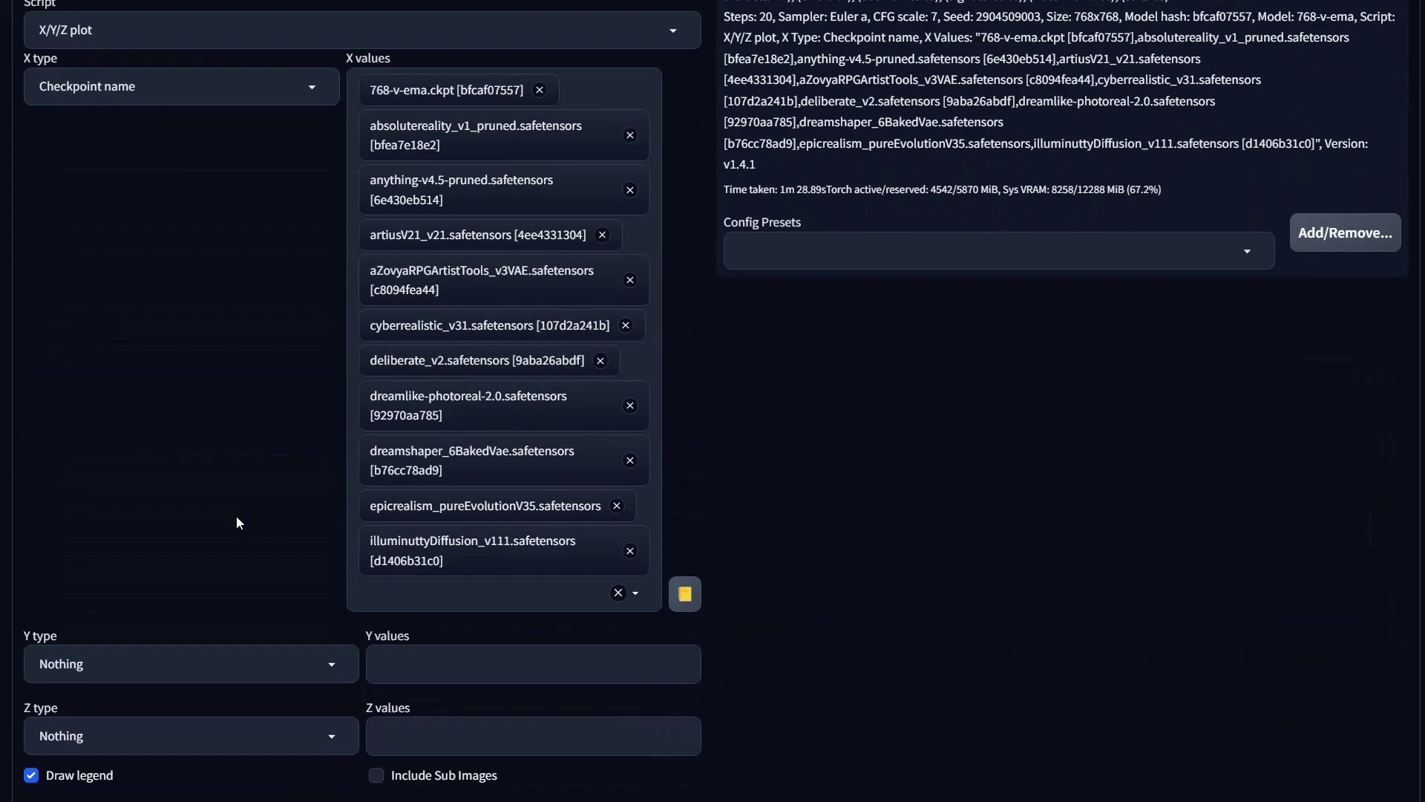
left_click(331, 470)
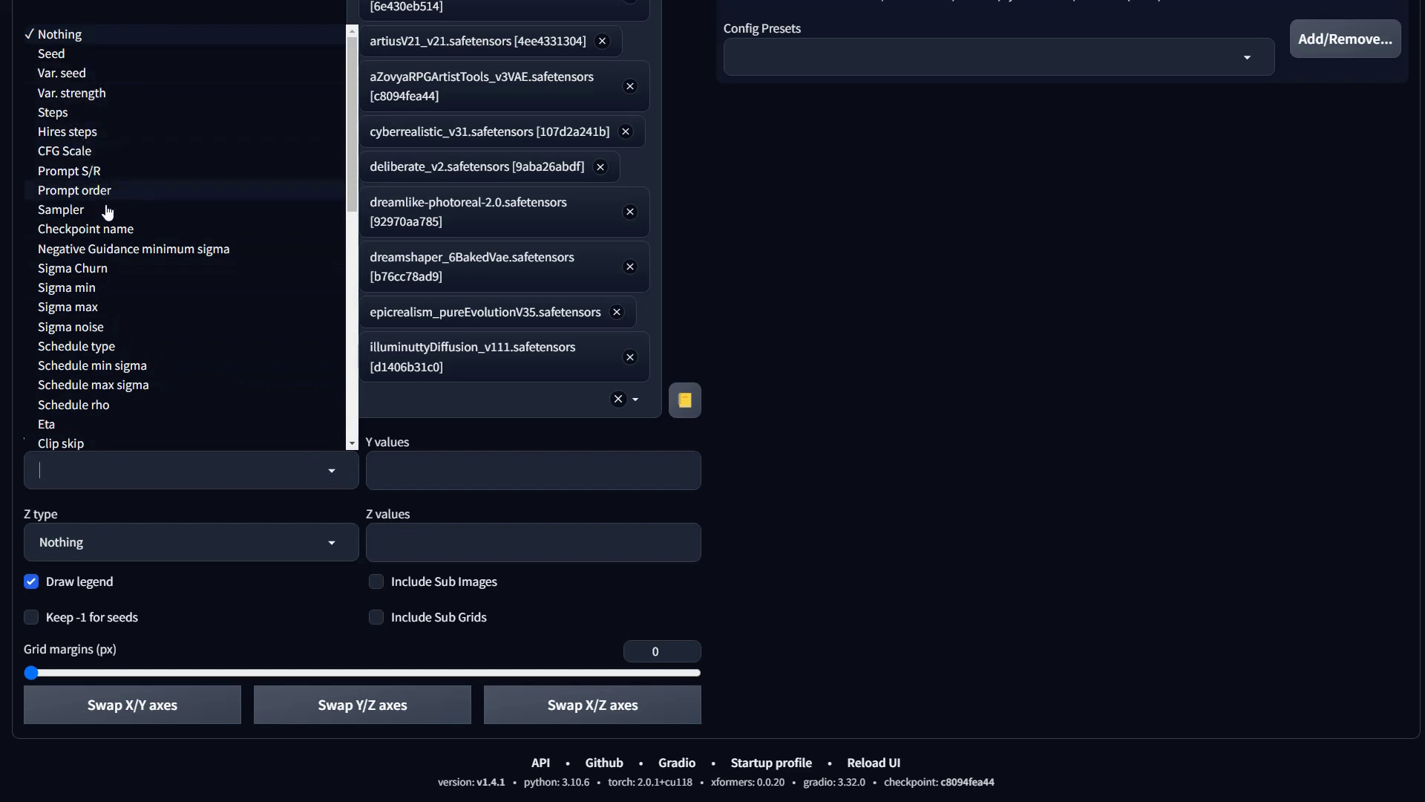
scroll(108, 349, "down", 3)
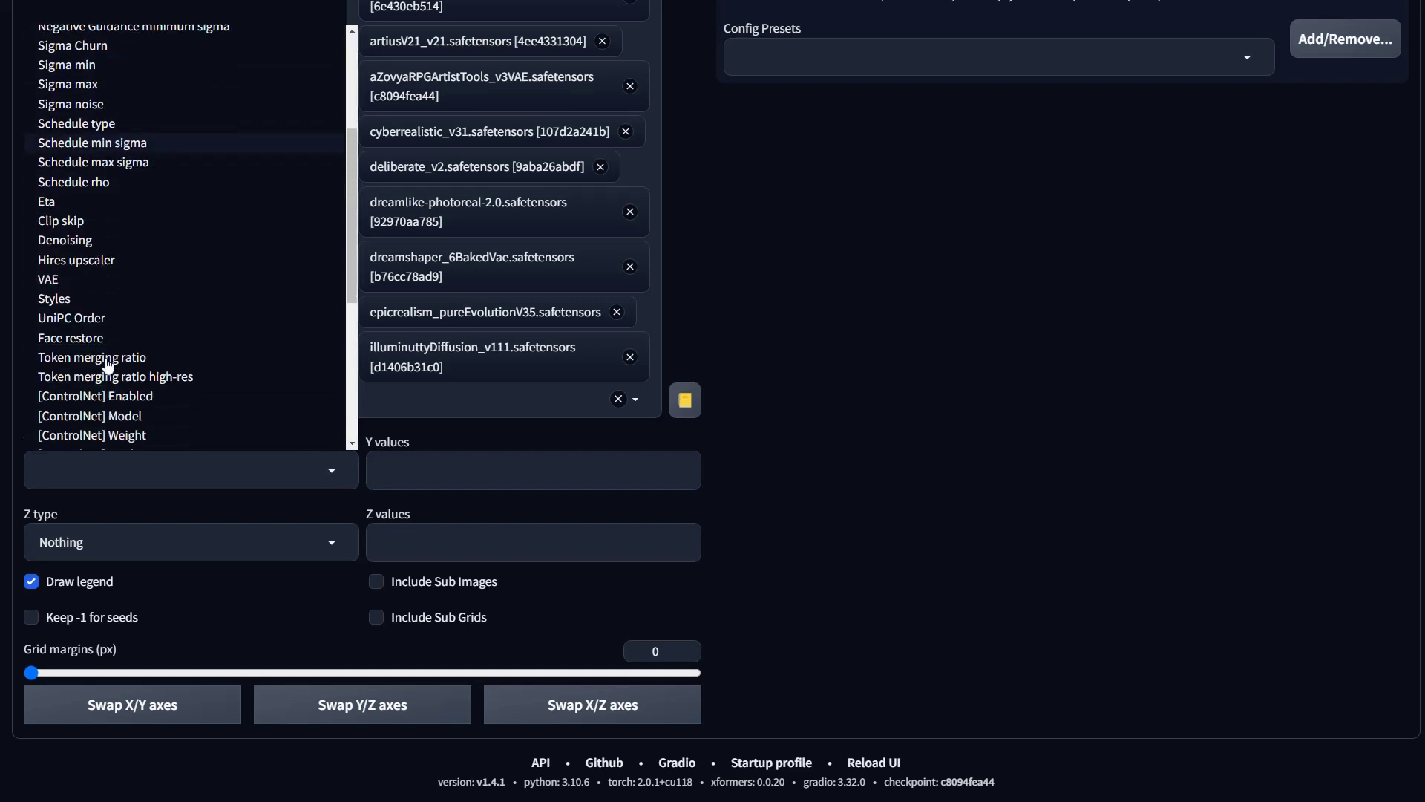
left_click(123, 308)
Look through the saved styles offered as Y values and close the list without choosing any.
left_click(484, 486)
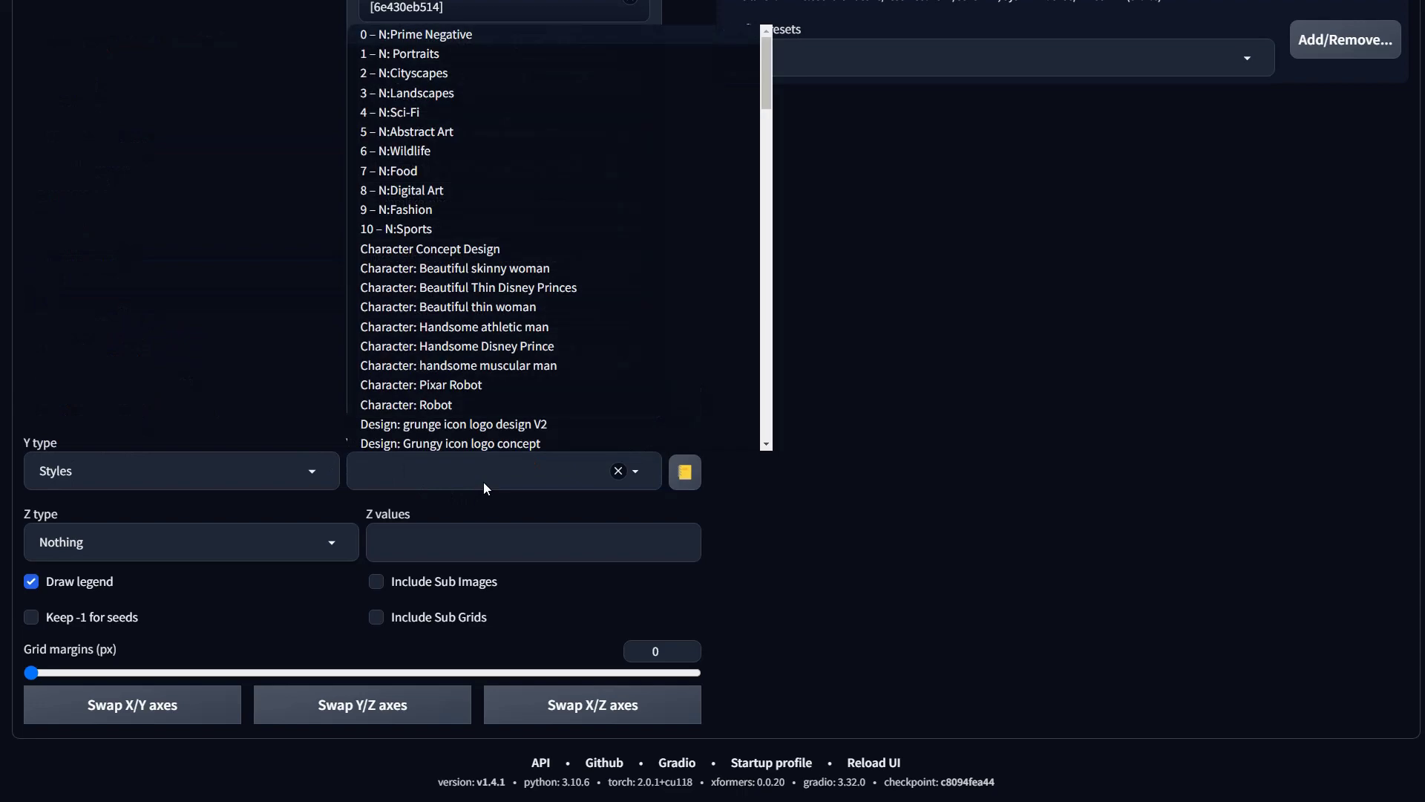
scroll(461, 408, "up", 6)
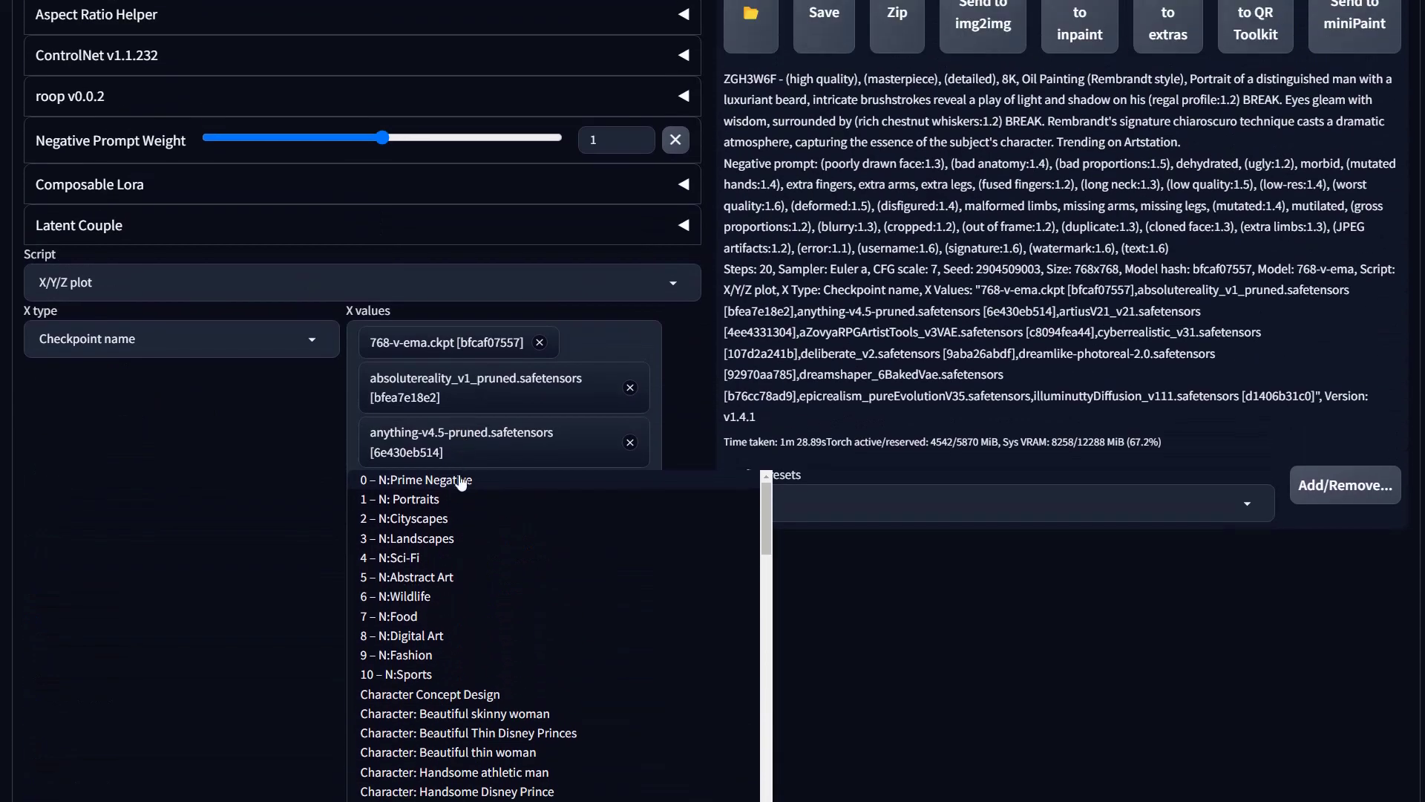
scroll(614, 618, "down", 3)
left_click(1120, 693)
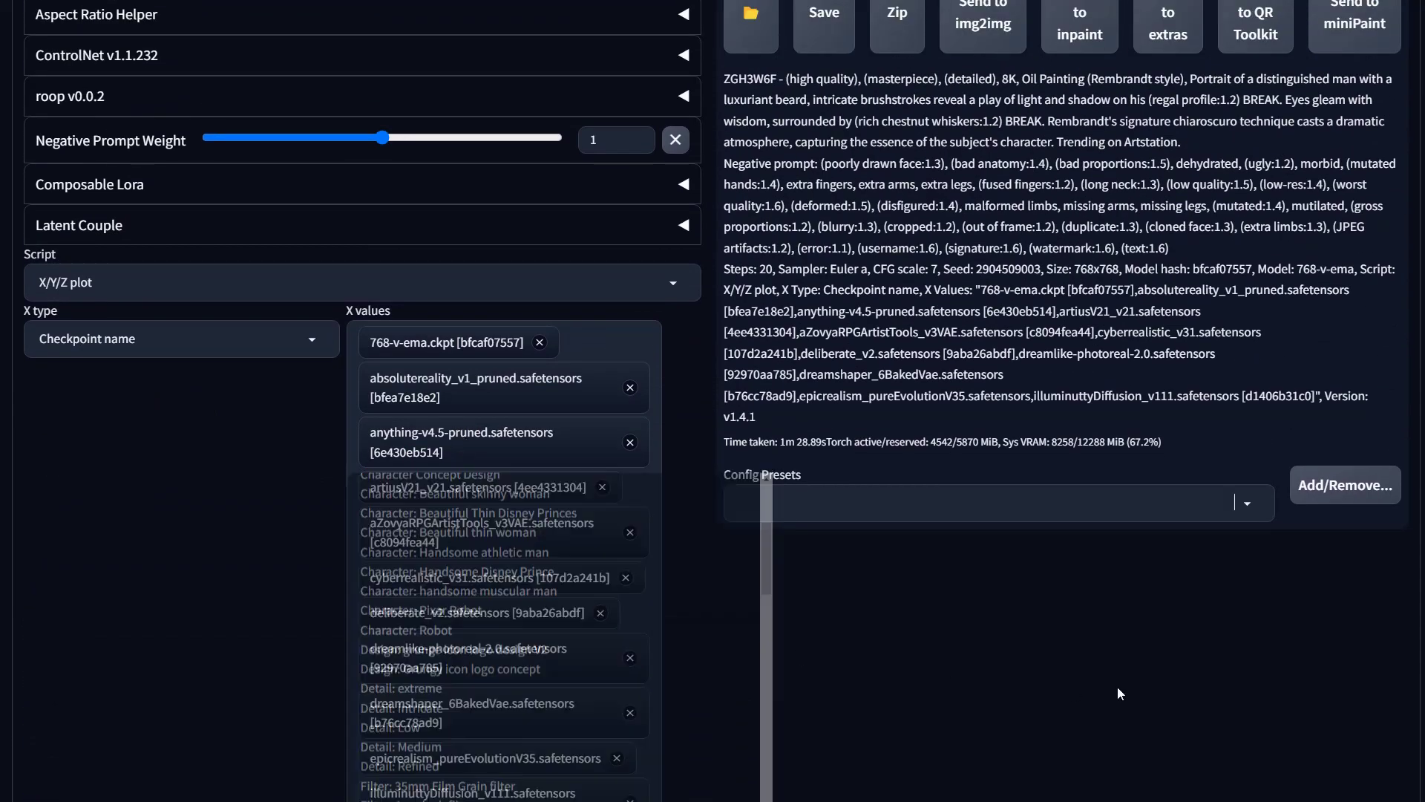
scroll(293, 482, "down", 1)
scroll(259, 569, "down", 5)
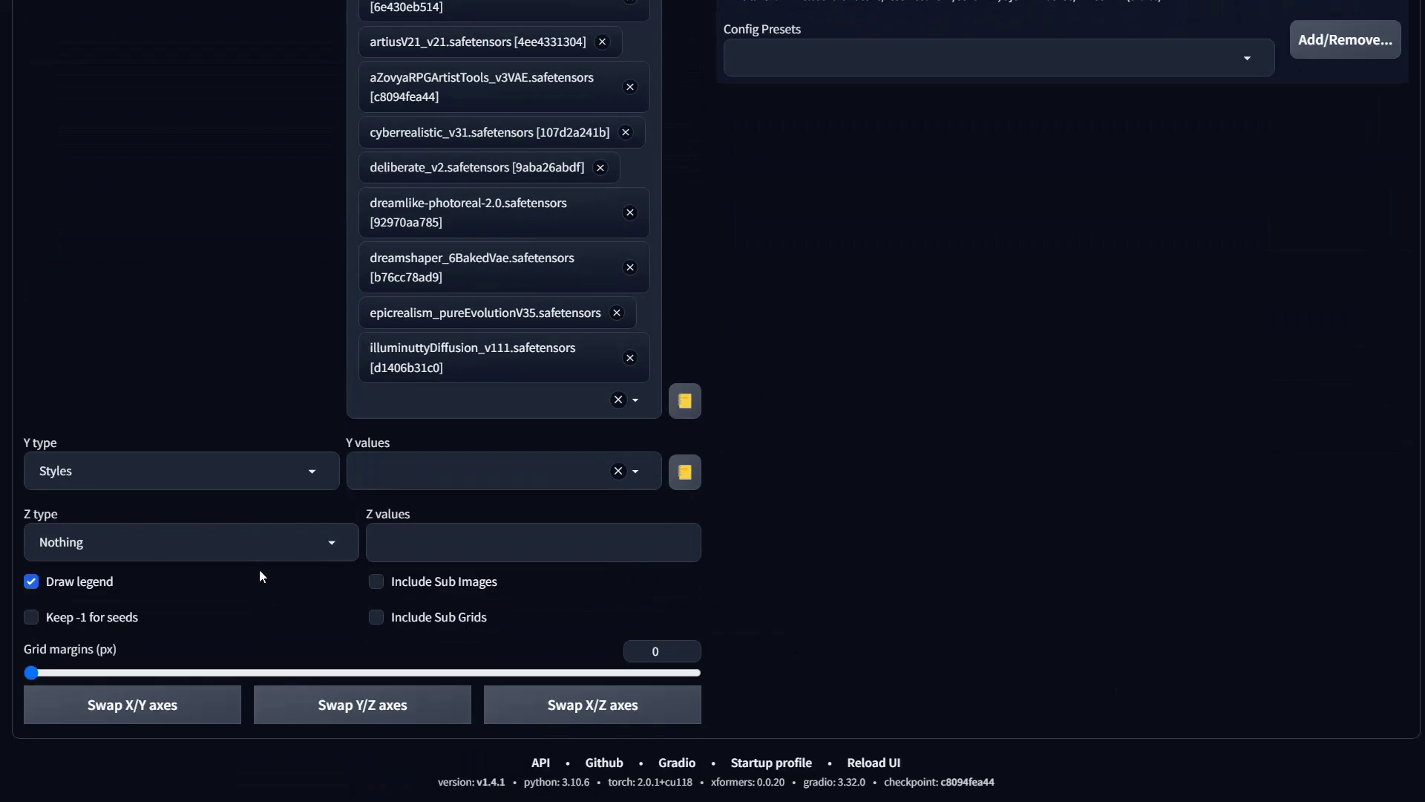
Examine the parameters available as Y type, including the ControlNet and ADetailer entries, and leave Styles selected.
left_click(314, 473)
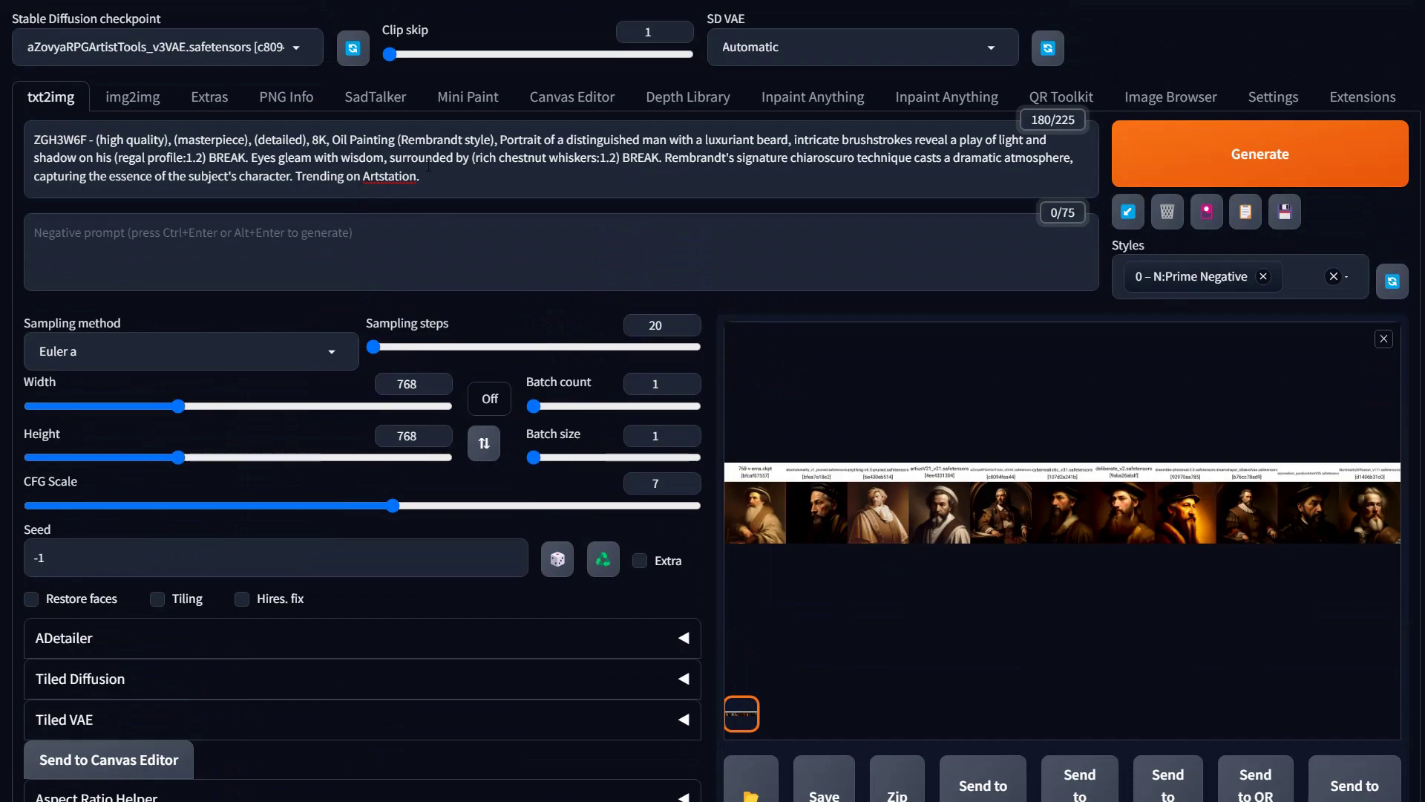
scroll(541, 523, "down", 7)
scroll(542, 522, "down", 7)
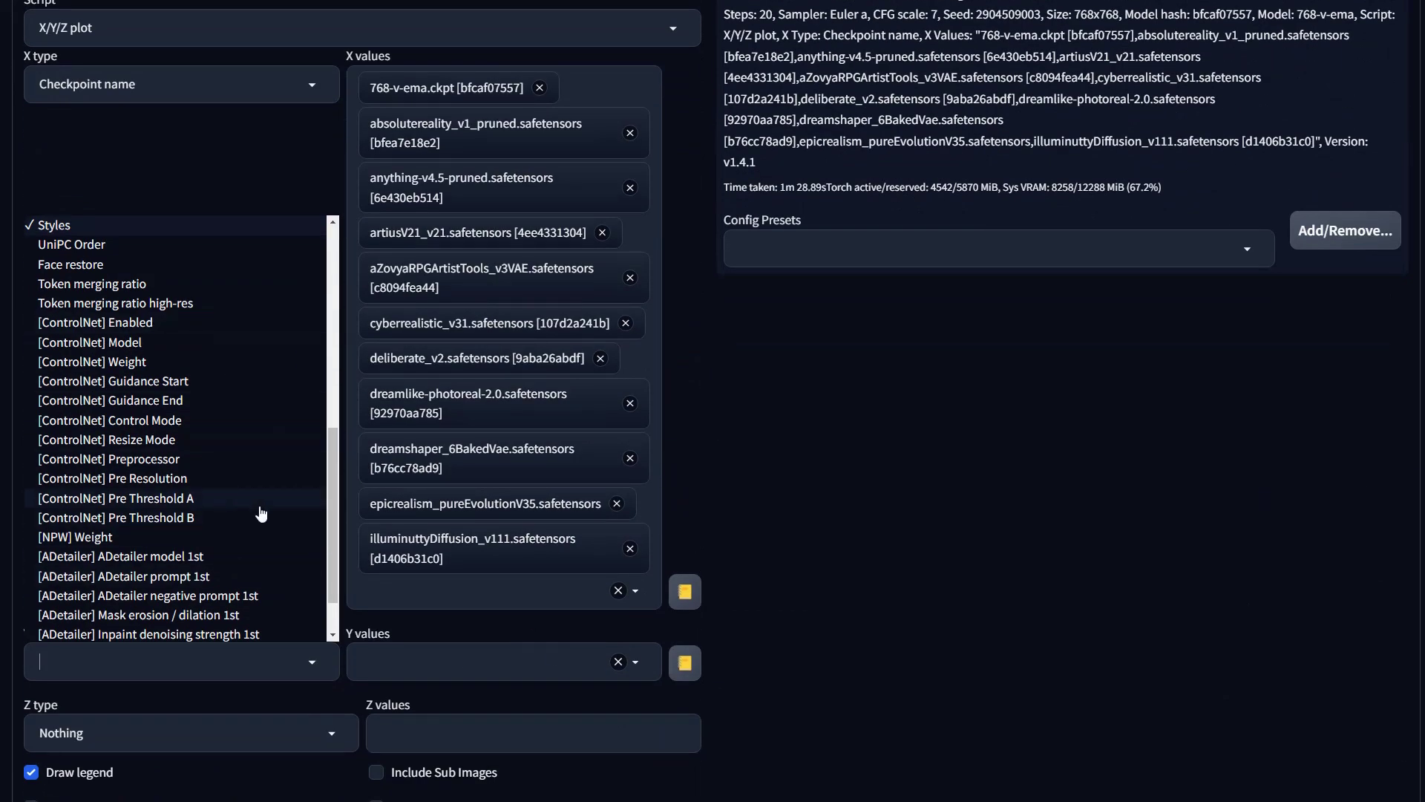
left_click(373, 669)
left_click(264, 667)
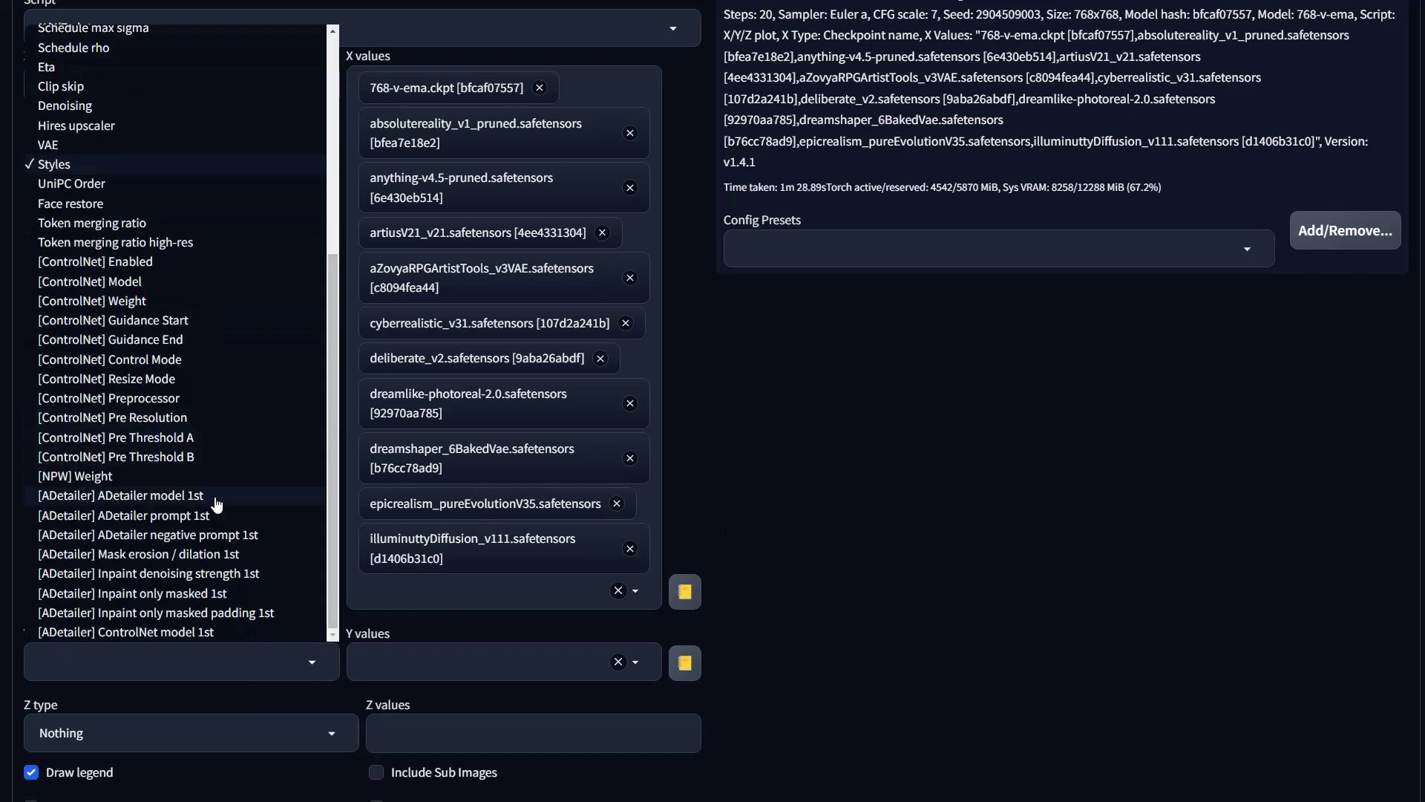
scroll(216, 500, "up", 5)
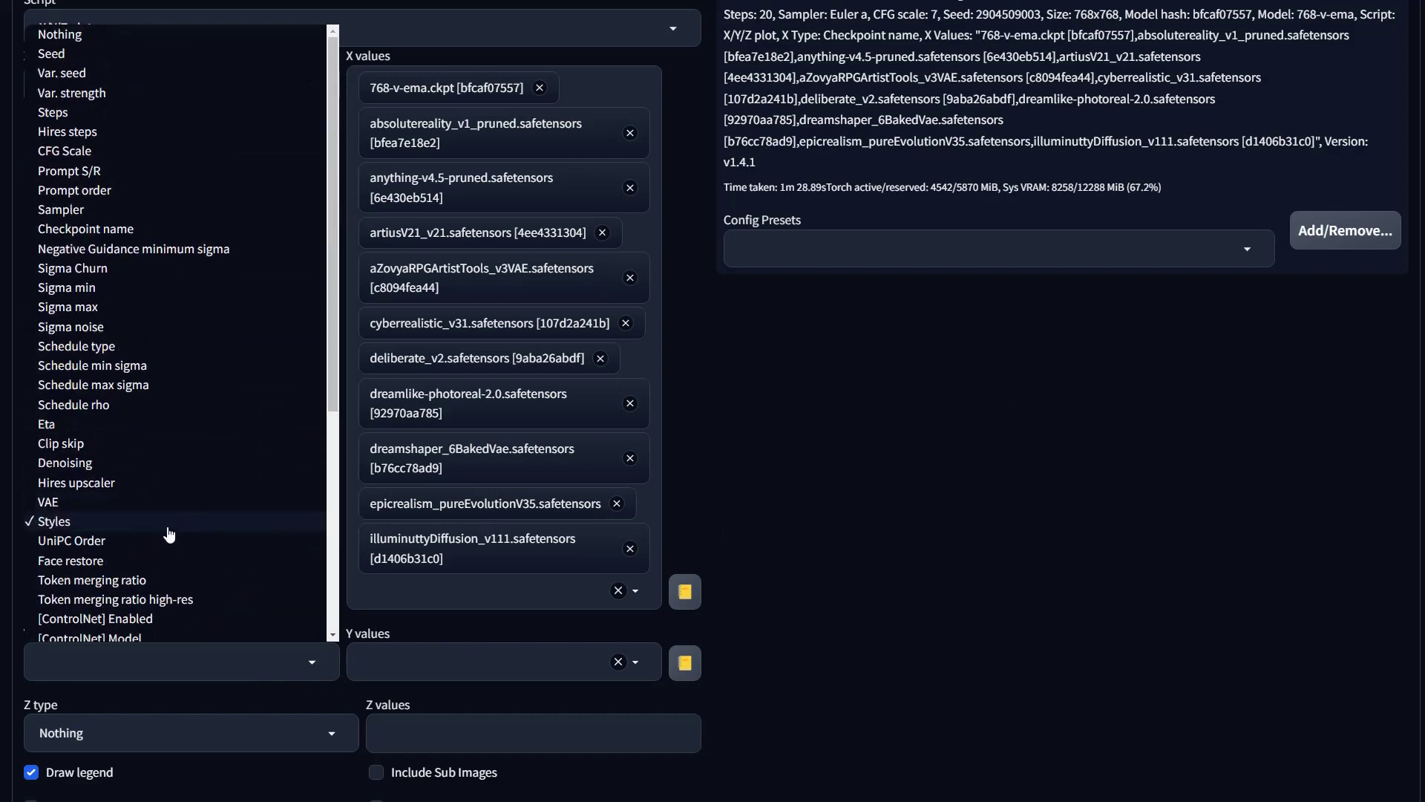
left_click(889, 484)
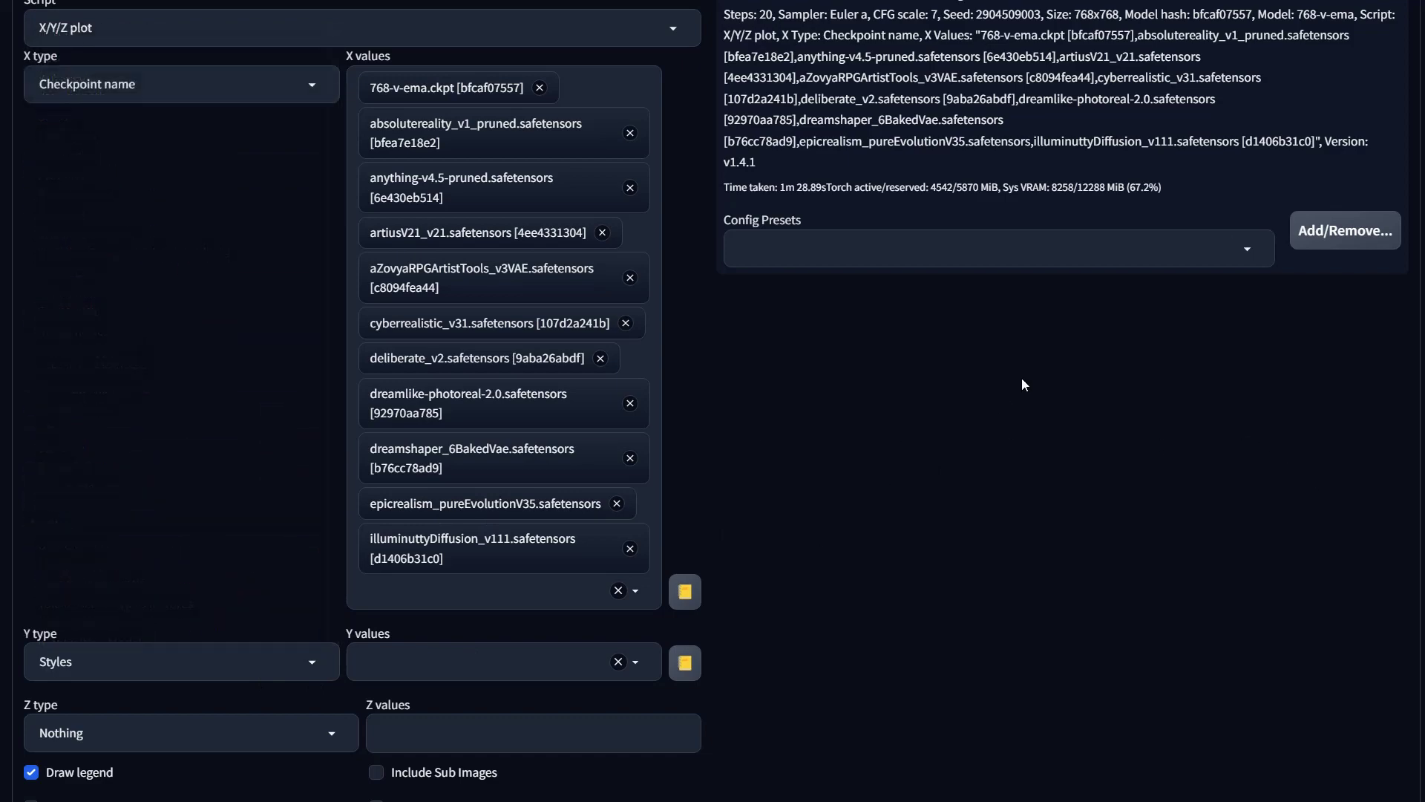
scroll(889, 420, "up", 10)
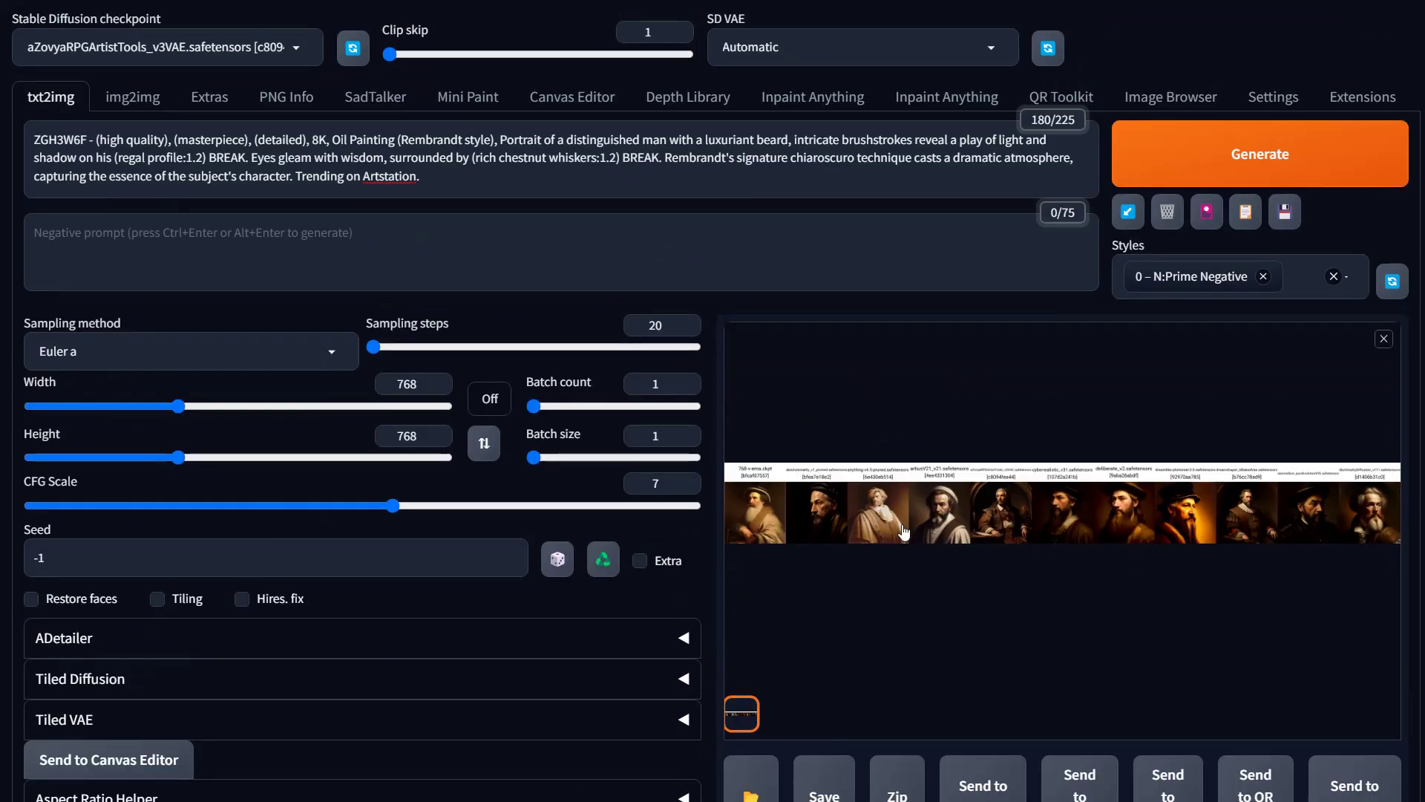
Browse the checkpoint cards in the extra networks gallery and try the replace preview option on aZovyaRPGArtistTools_v3VAE.
left_click(1206, 212)
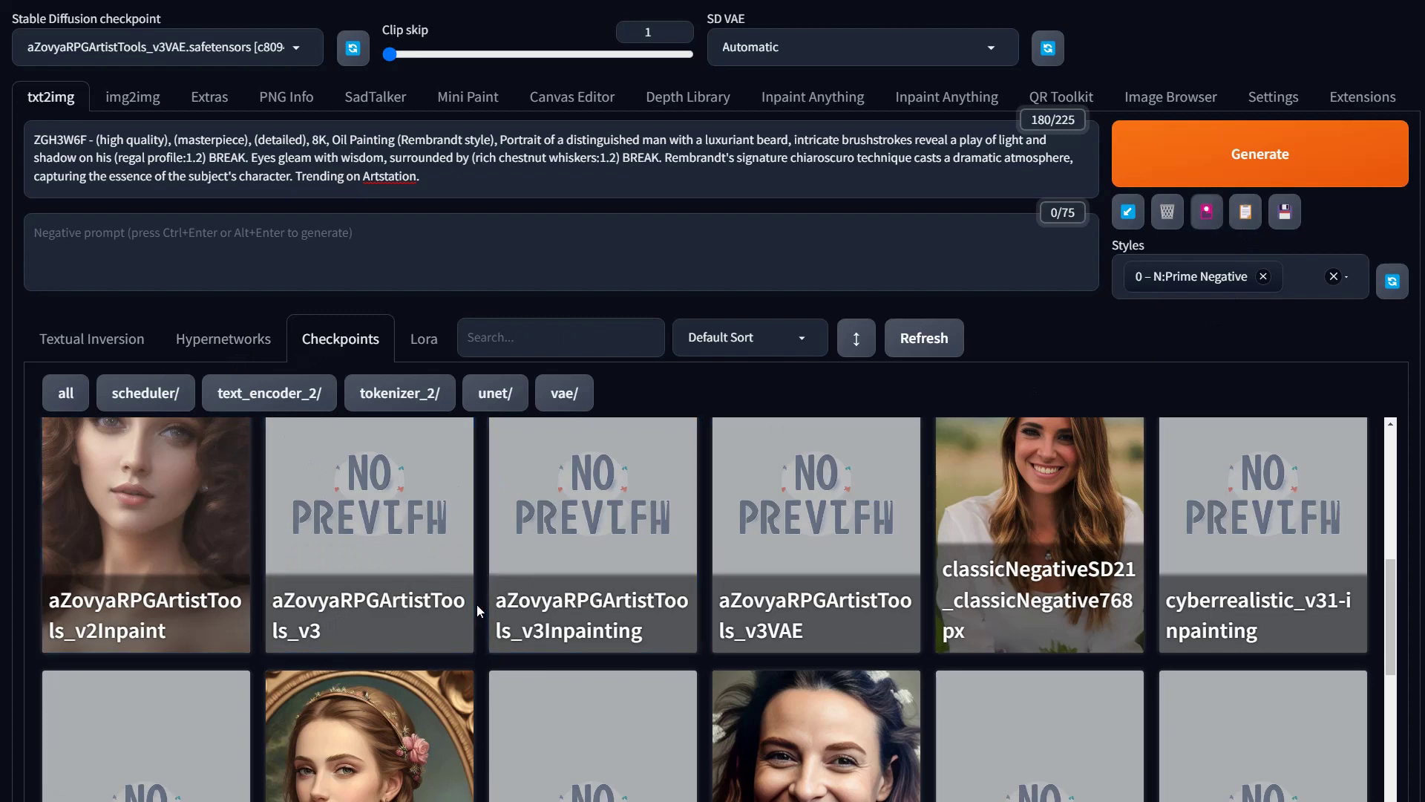
scroll(477, 603, "down", 2)
scroll(603, 518, "up", 1)
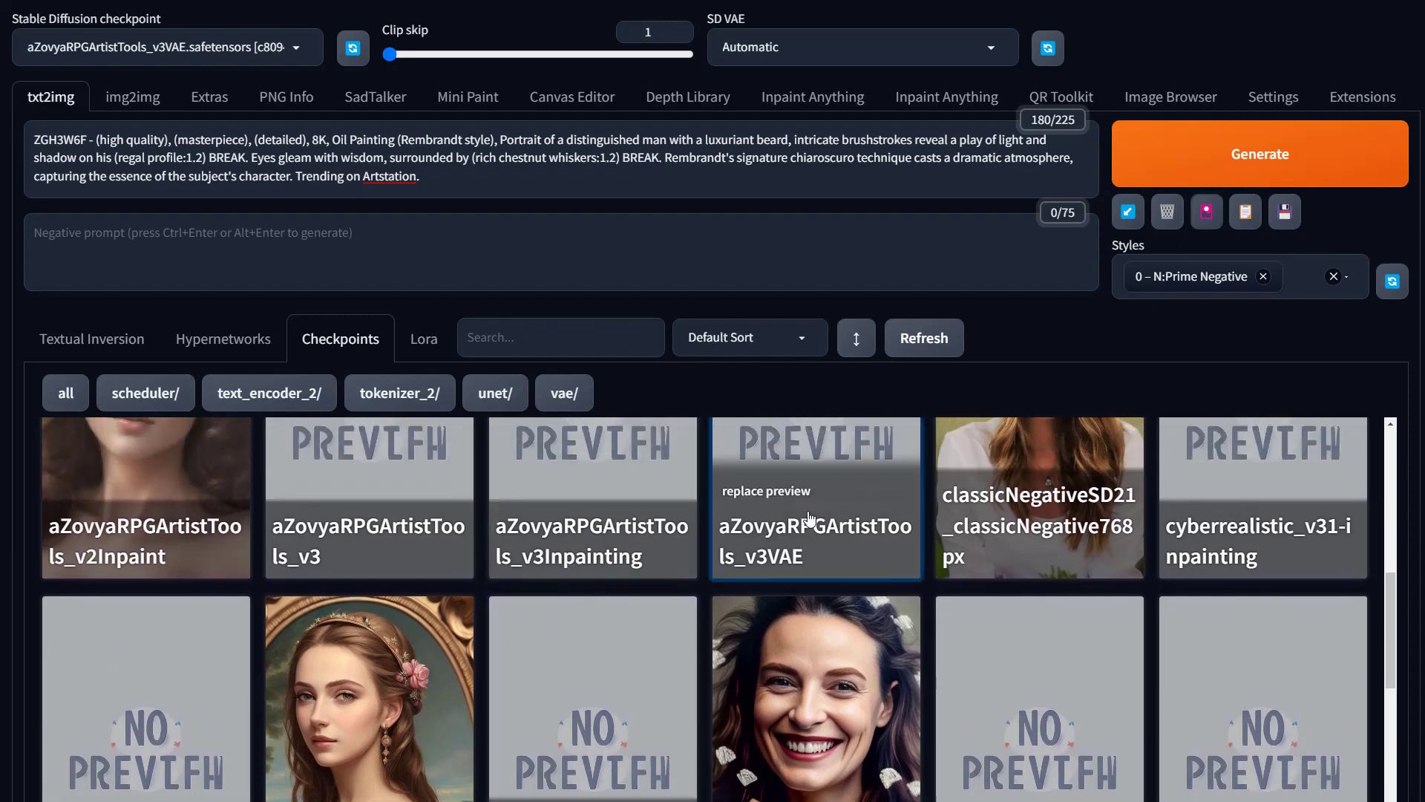
left_click(765, 493)
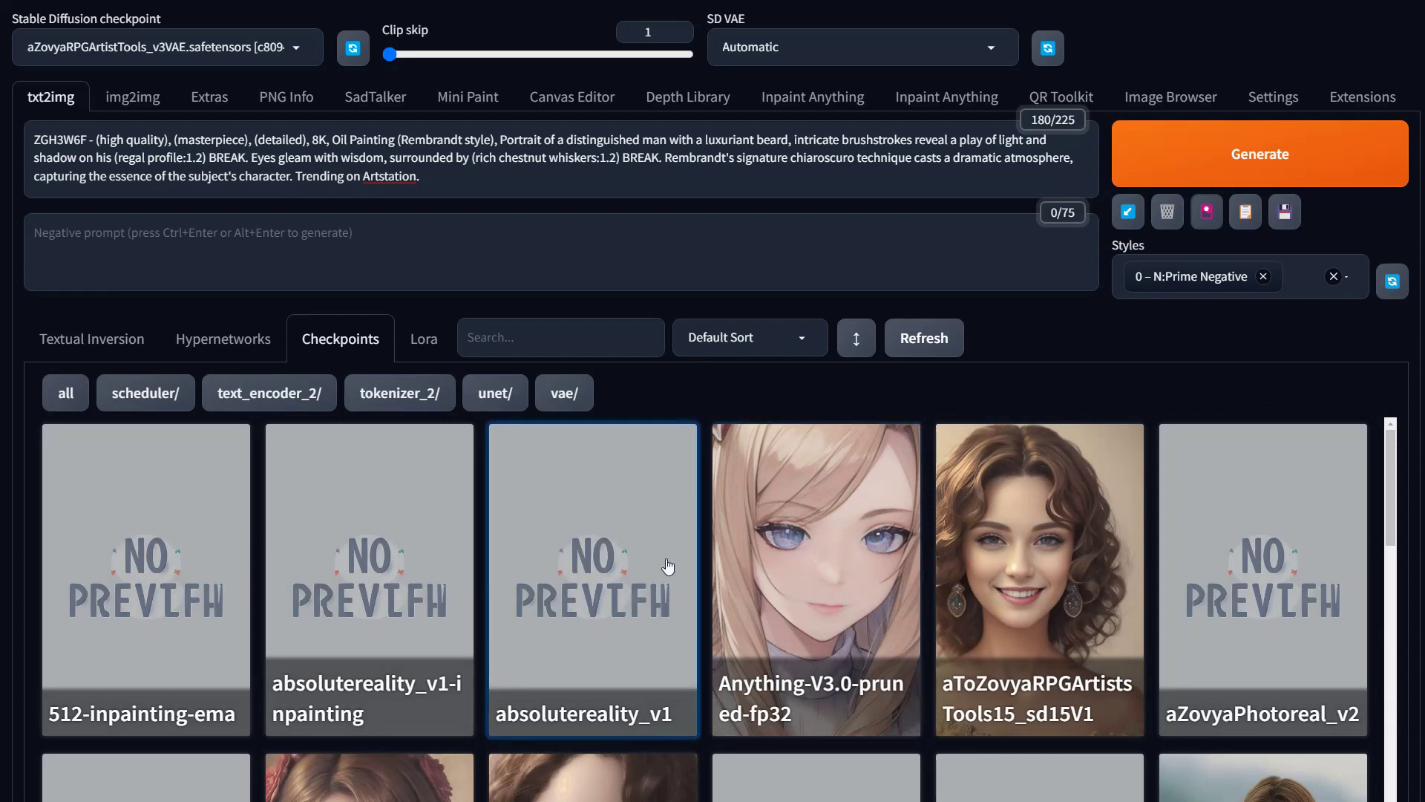
scroll(1022, 632, "down", 3)
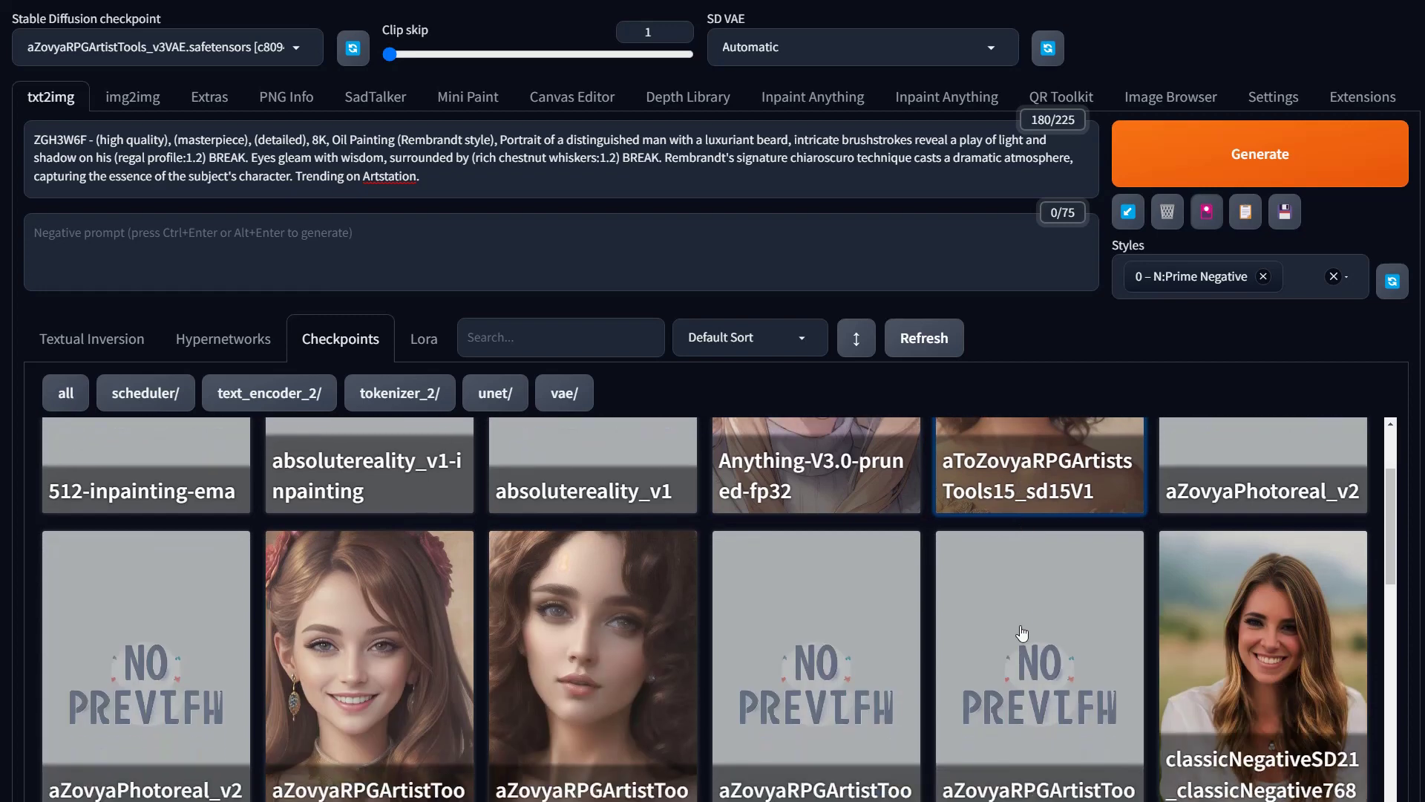
scroll(1022, 632, "down", 6)
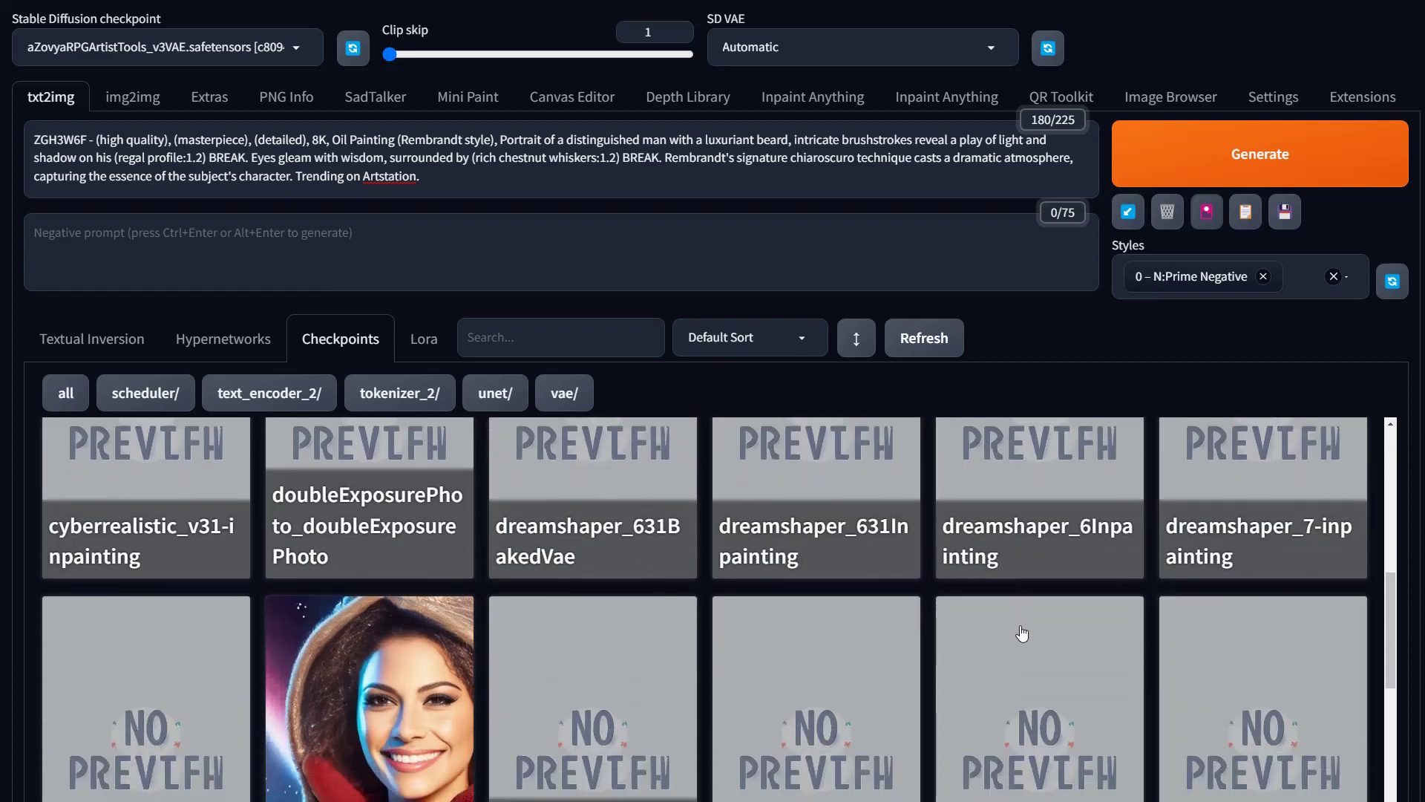
scroll(1022, 633, "up", 9)
scroll(746, 383, "down", 1)
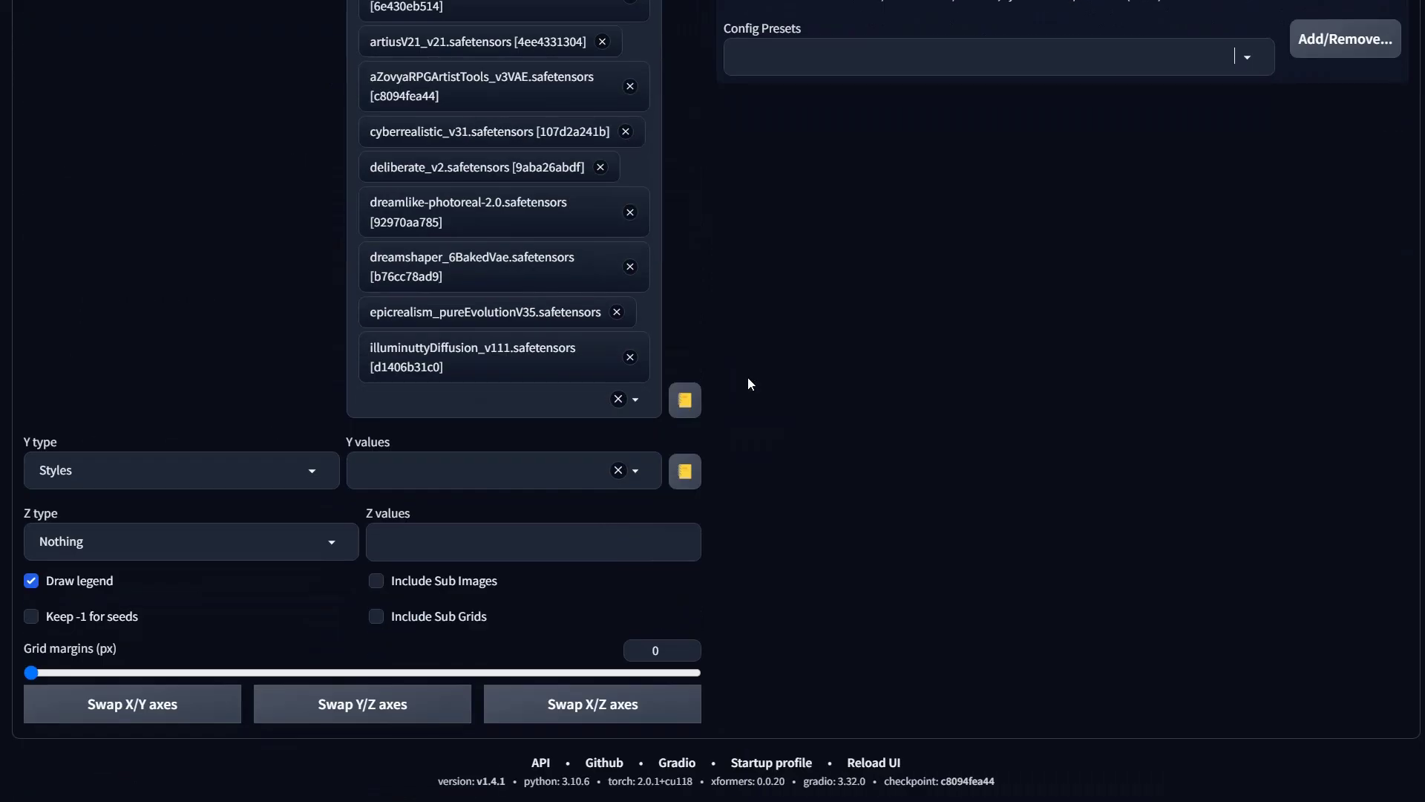
Turn off the X/Y/Z plot by setting Script to None.
scroll(747, 378, "up", 10)
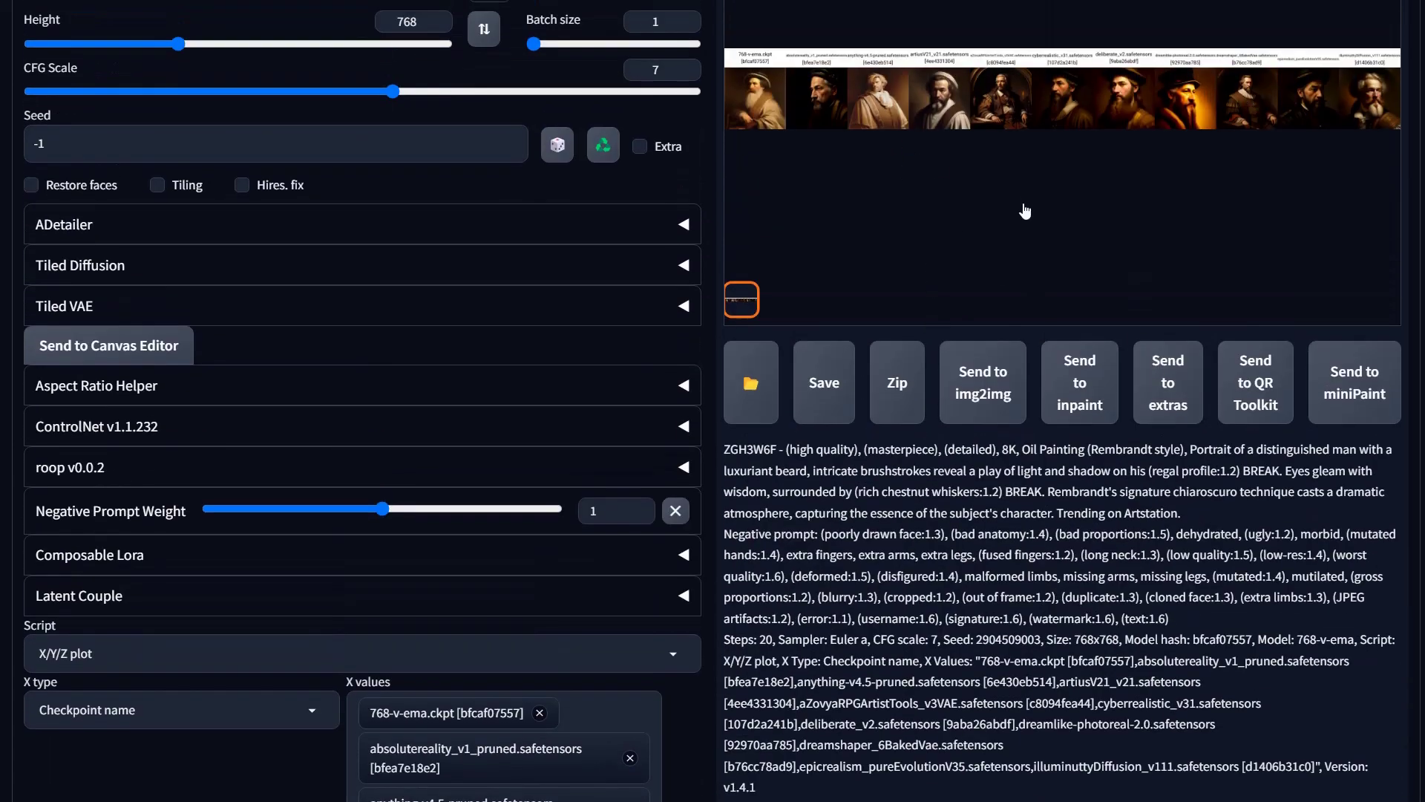
scroll(1006, 293, "up", 3)
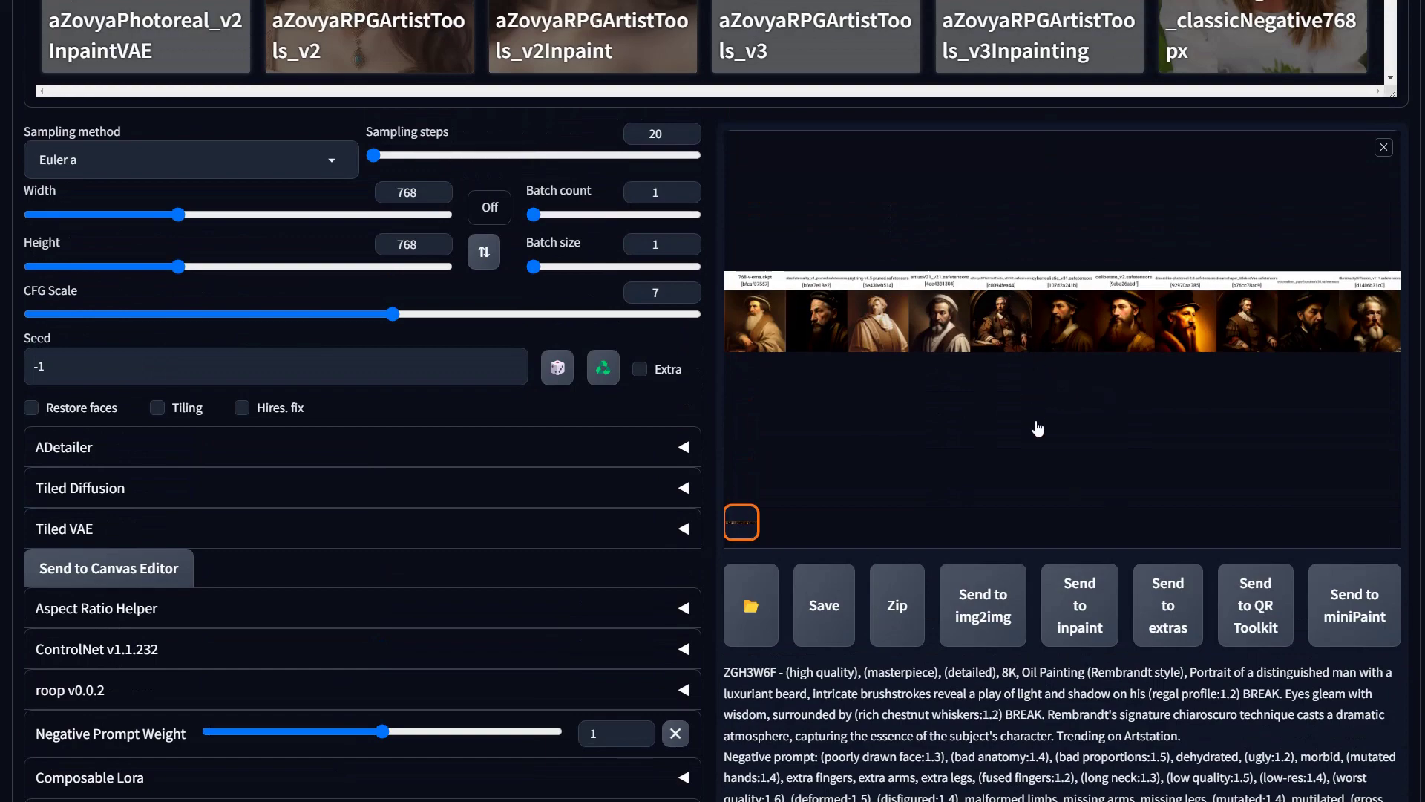
scroll(1038, 429, "up", 13)
scroll(513, 473, "down", 3)
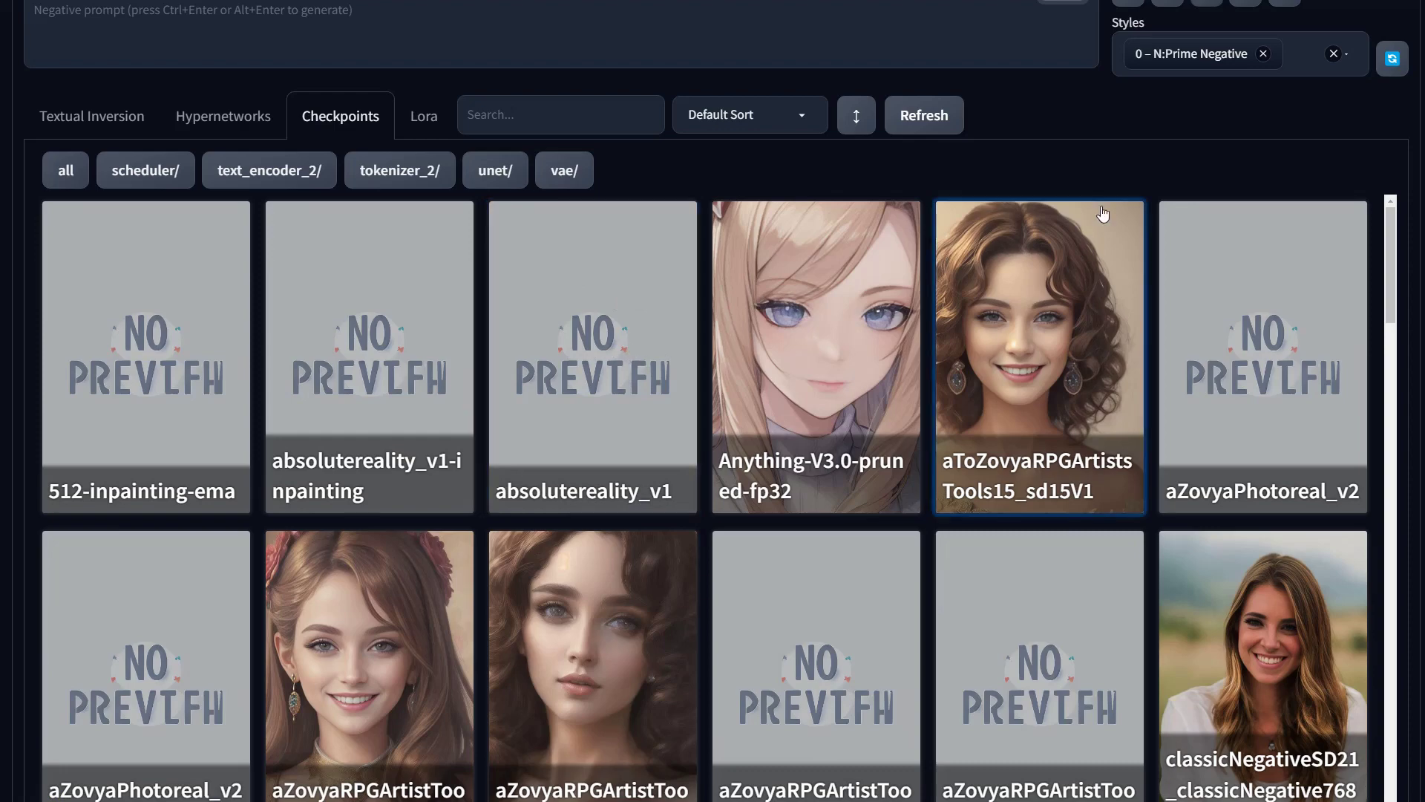
scroll(763, 232, "up", 3)
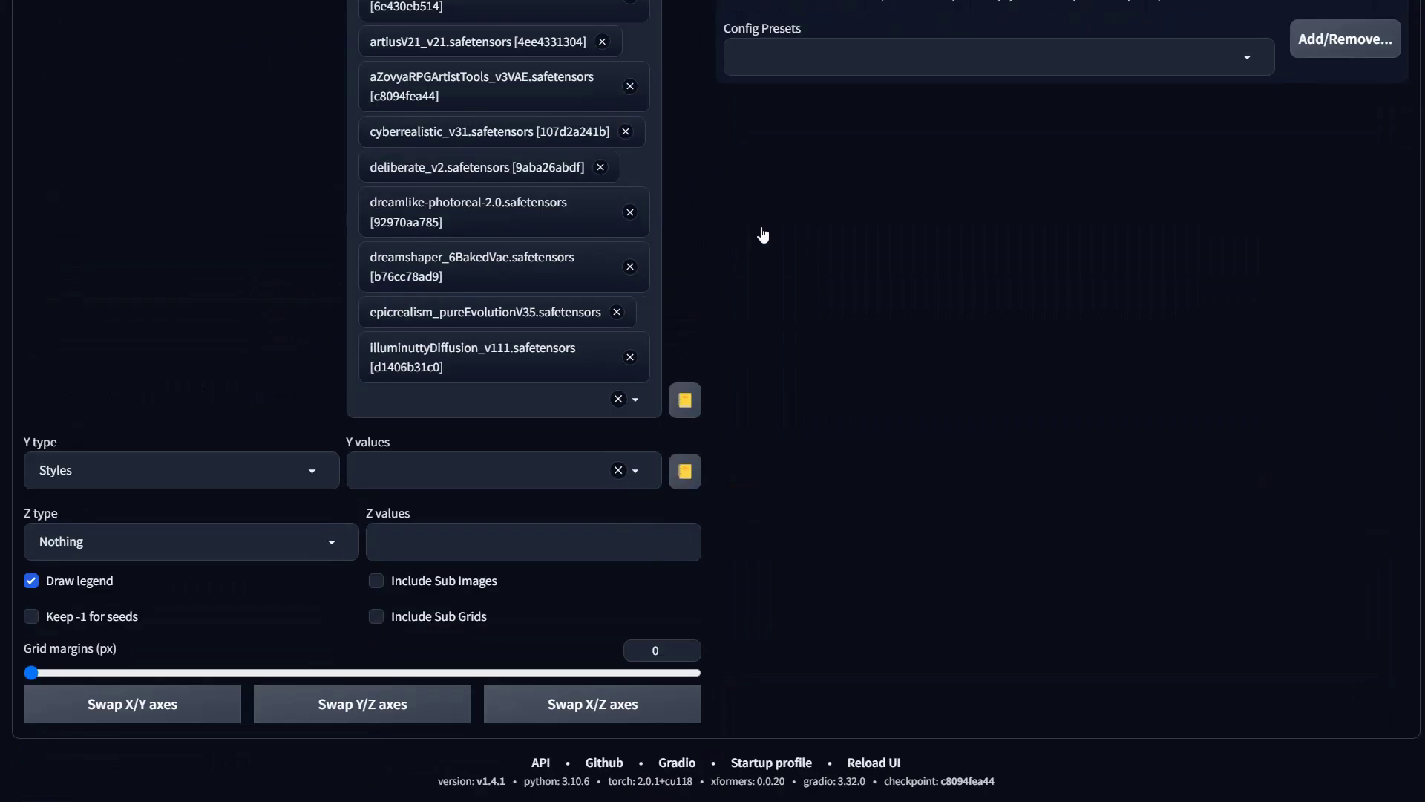
scroll(248, 384, "up", 7)
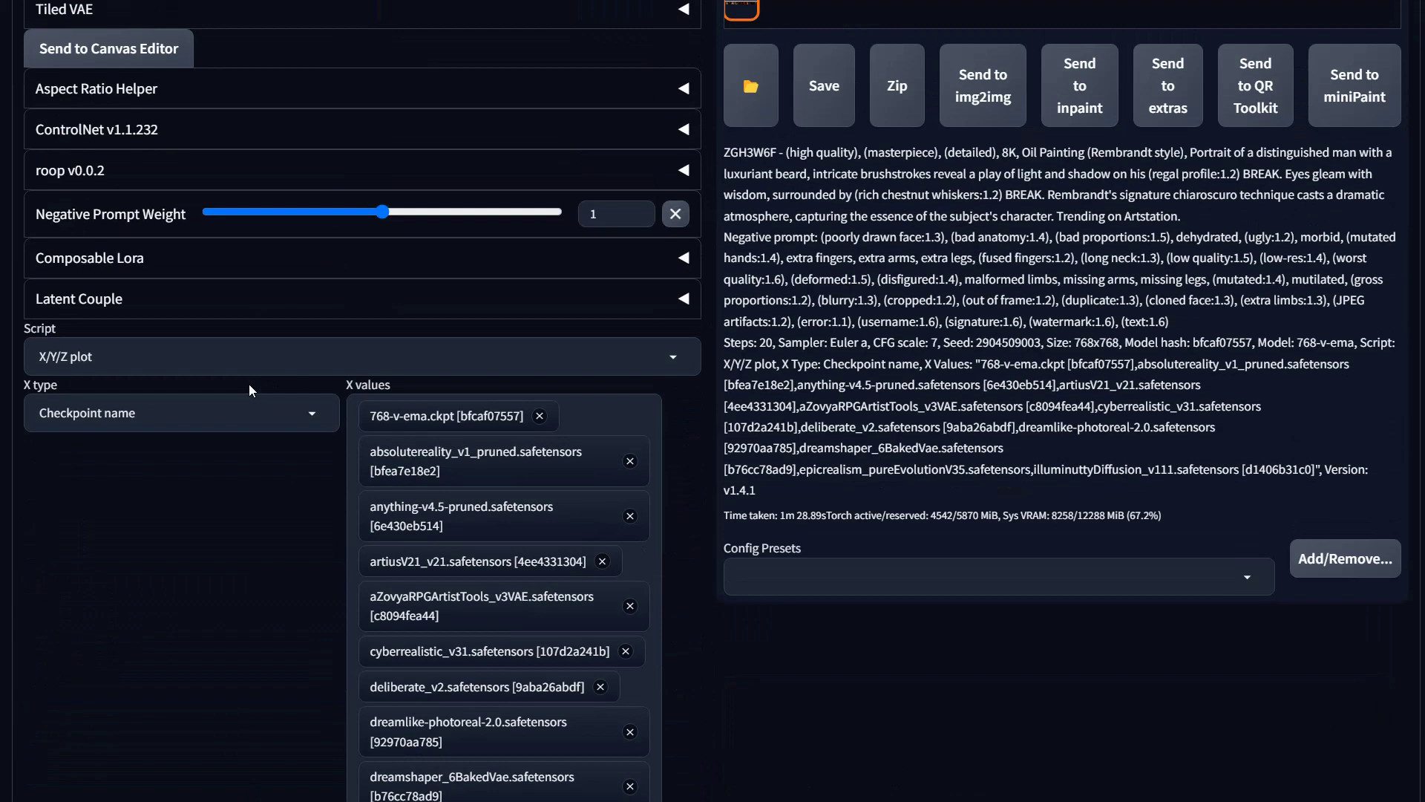
left_click(115, 363)
left_click(104, 386)
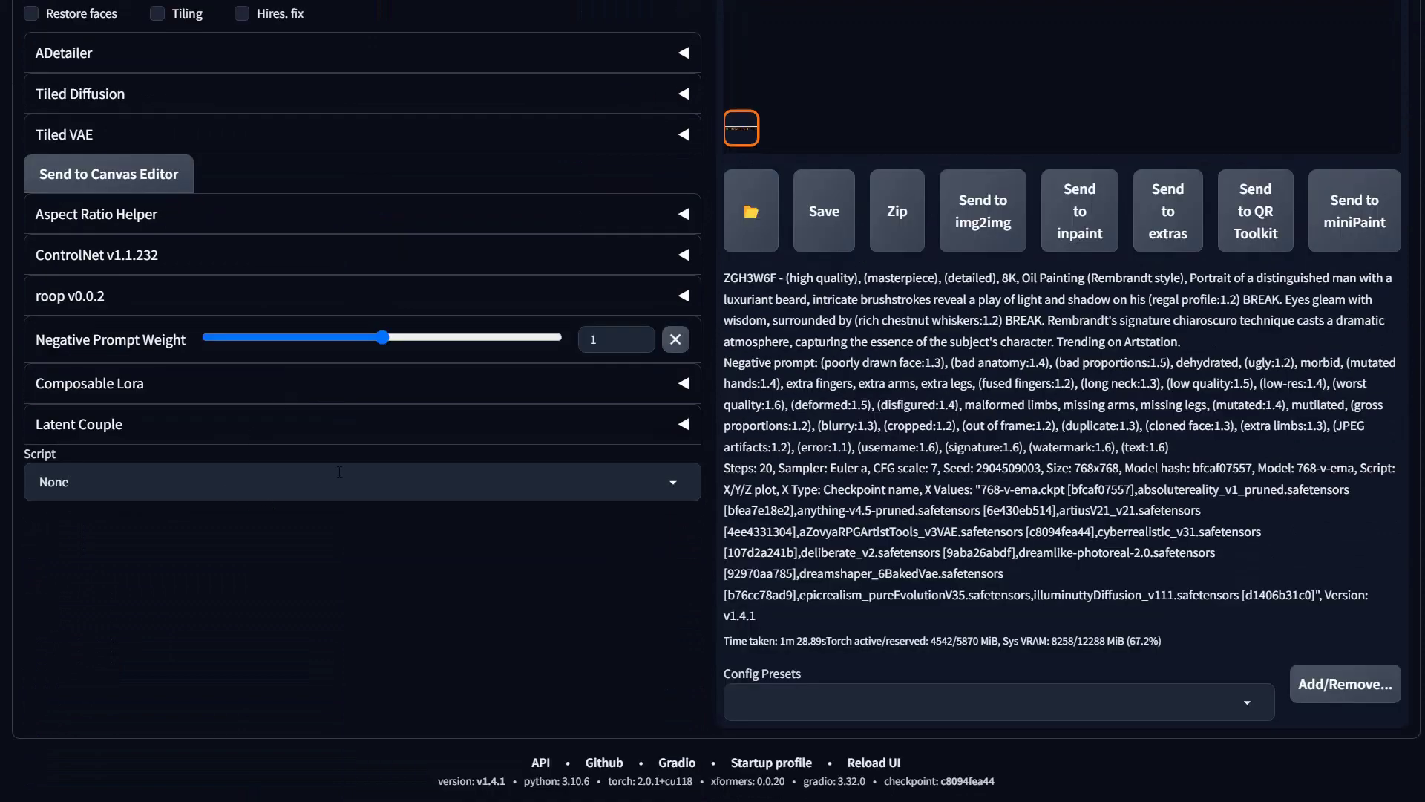
Generate a single Rembrandt-style portrait with the aZovyaRPGArtistTools_v3VAE checkpoint and hide the extra networks gallery to view it.
scroll(339, 472, "up", 15)
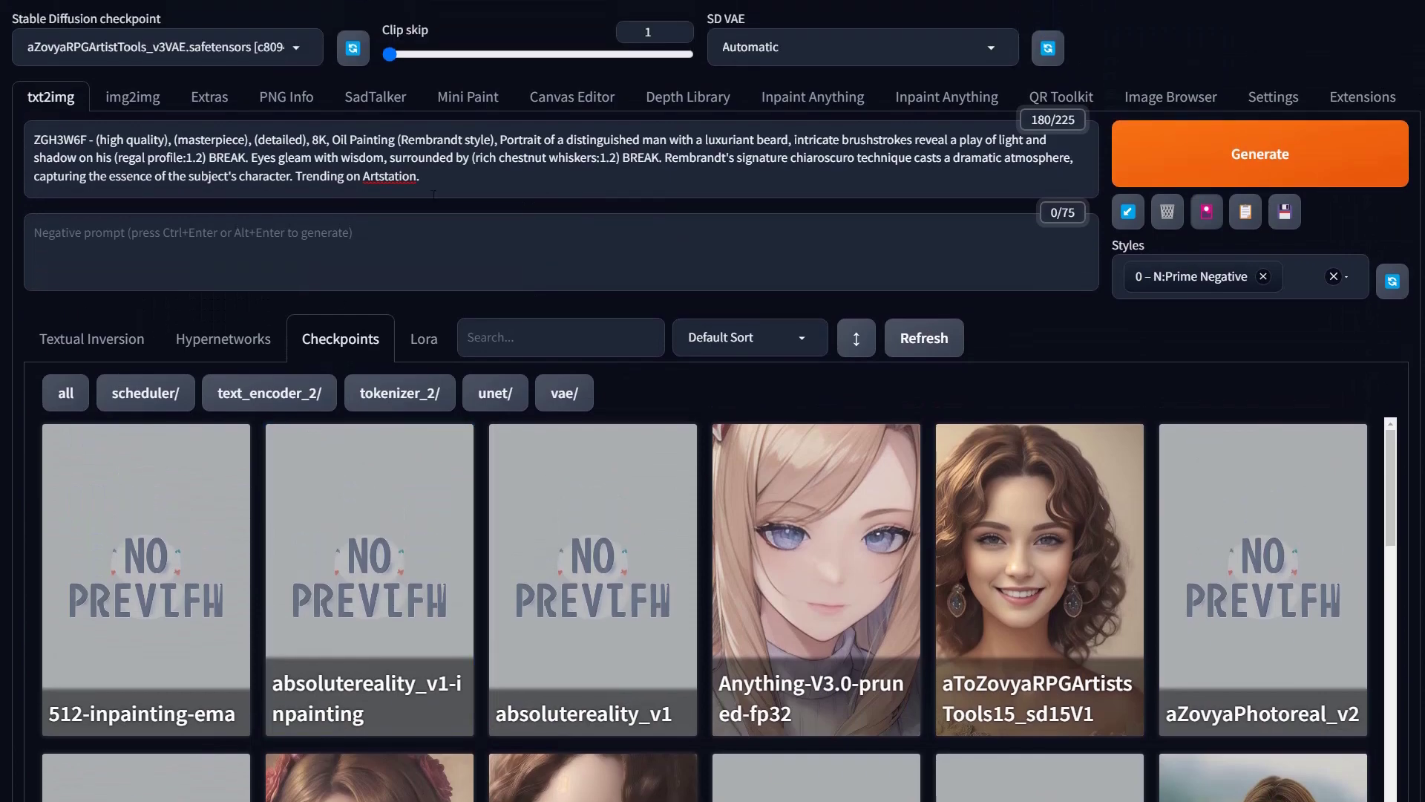
scroll(1195, 244, "down", 13)
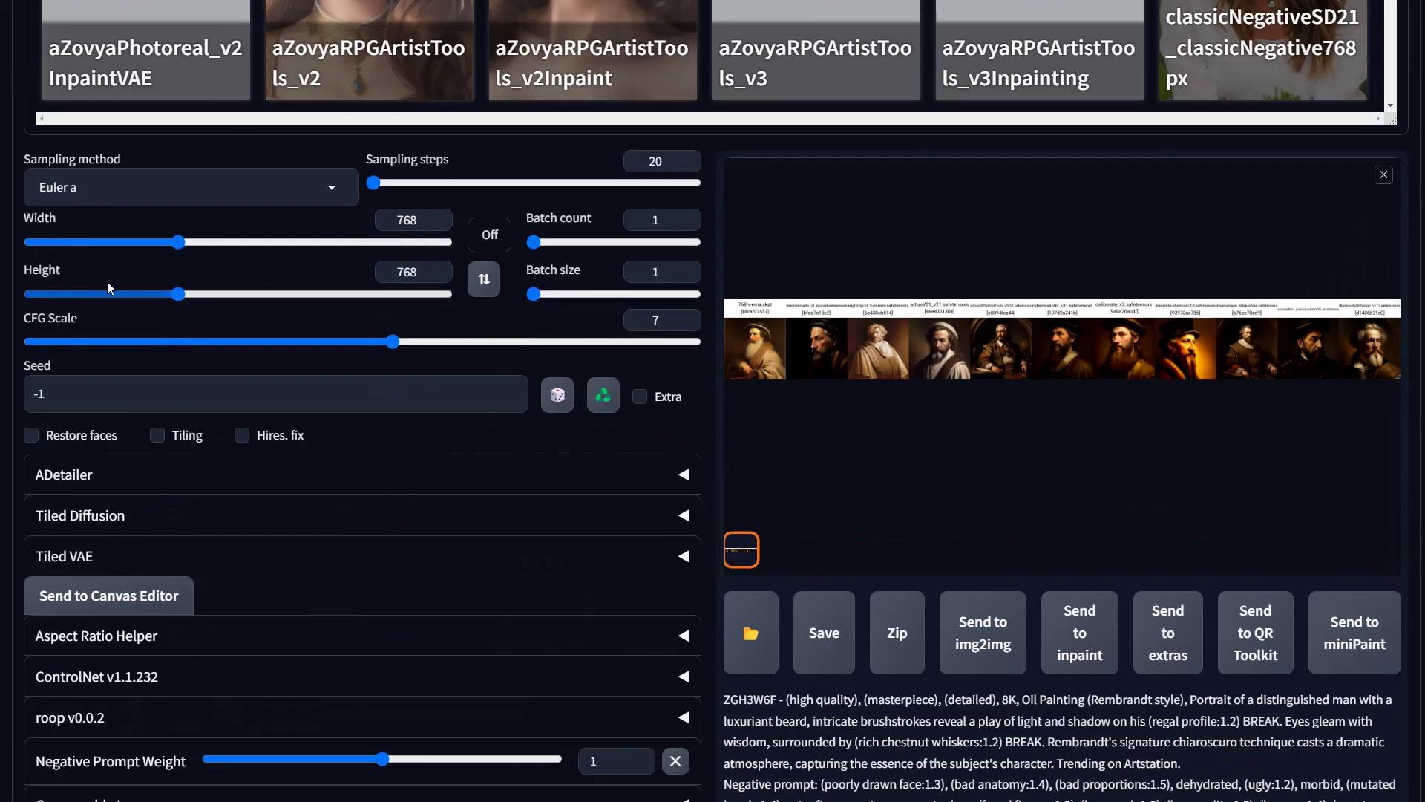
scroll(567, 173, "up", 13)
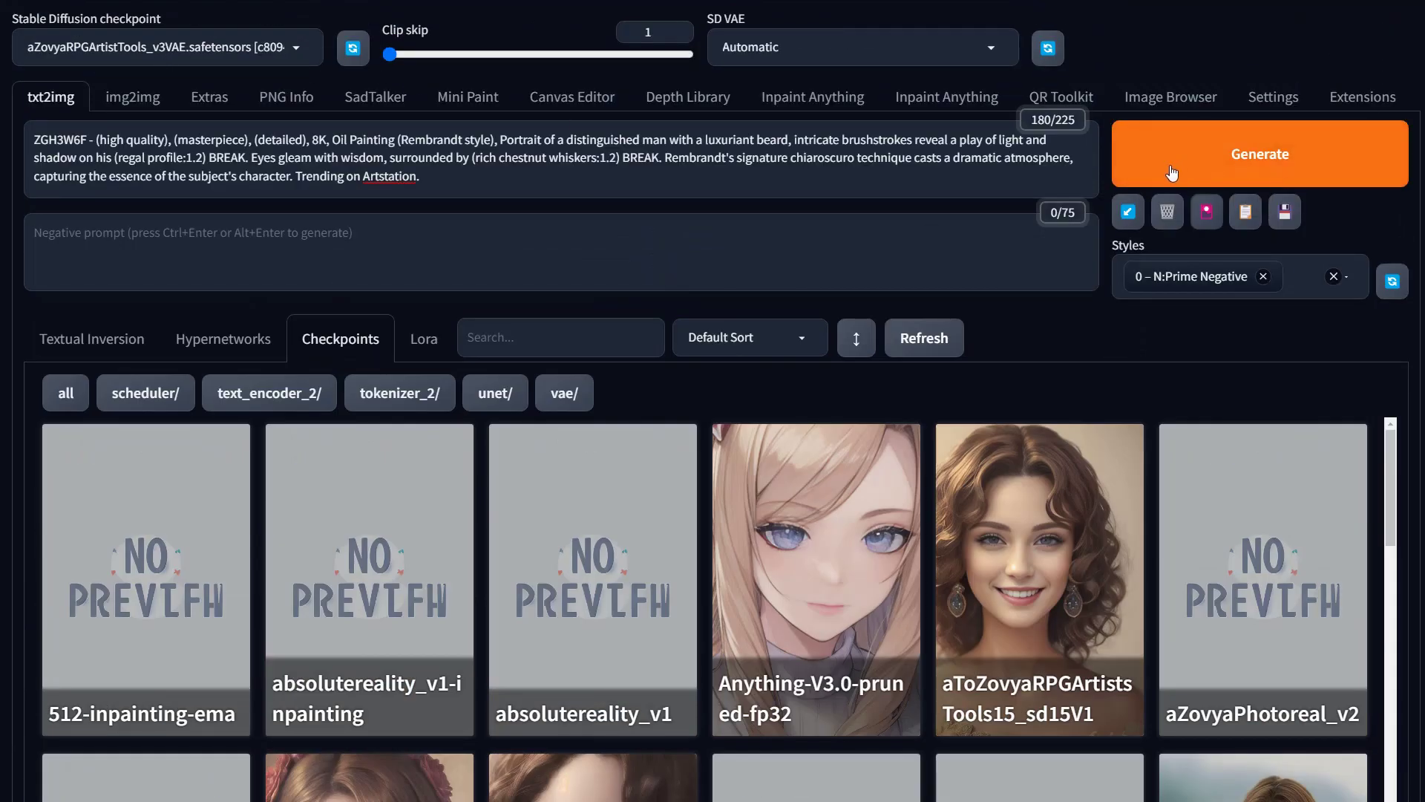
left_click(1266, 164)
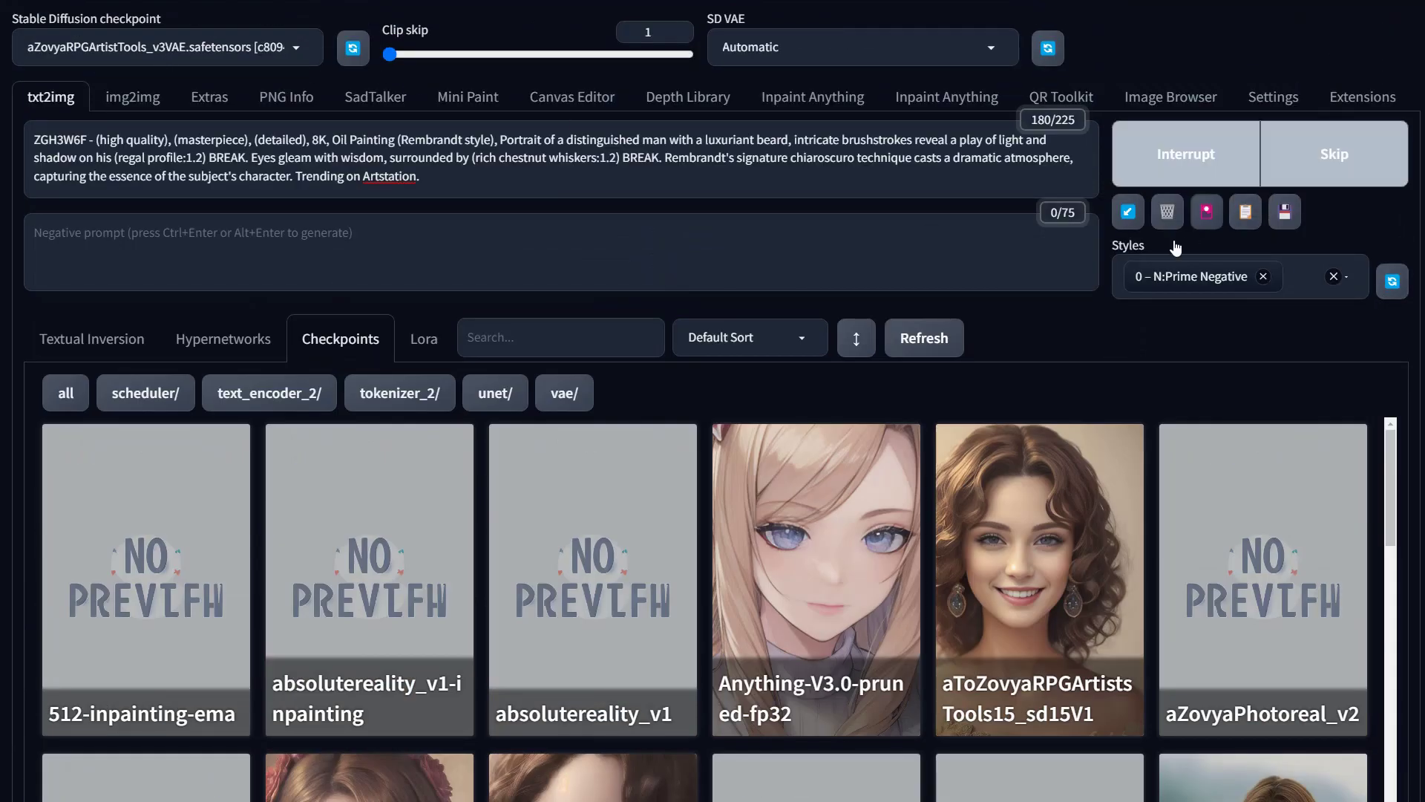
left_click(1206, 212)
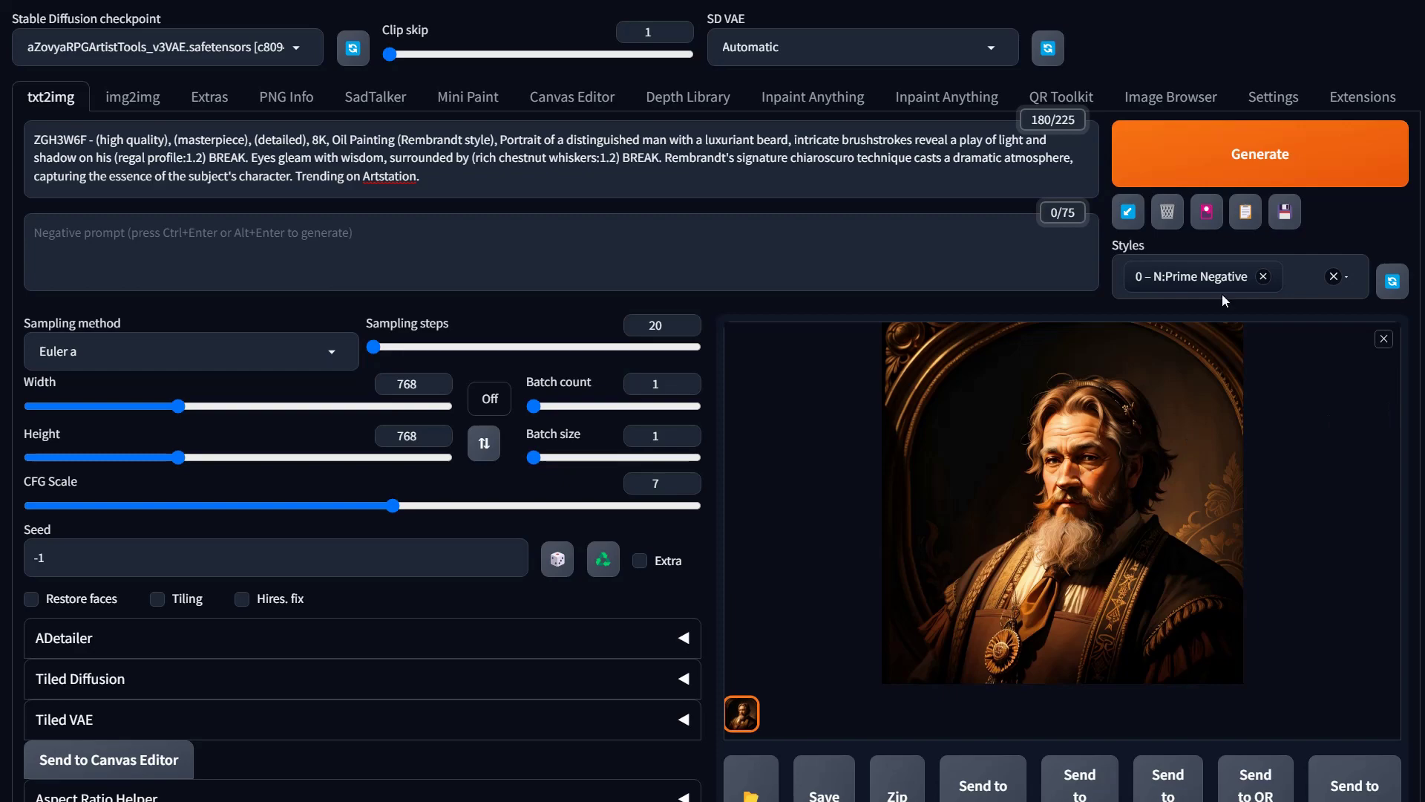
Reopen the checkpoint gallery and replace the preview of aZovyaRPGArtistTools_v3VAE with the generated portrait.
left_click(1207, 211)
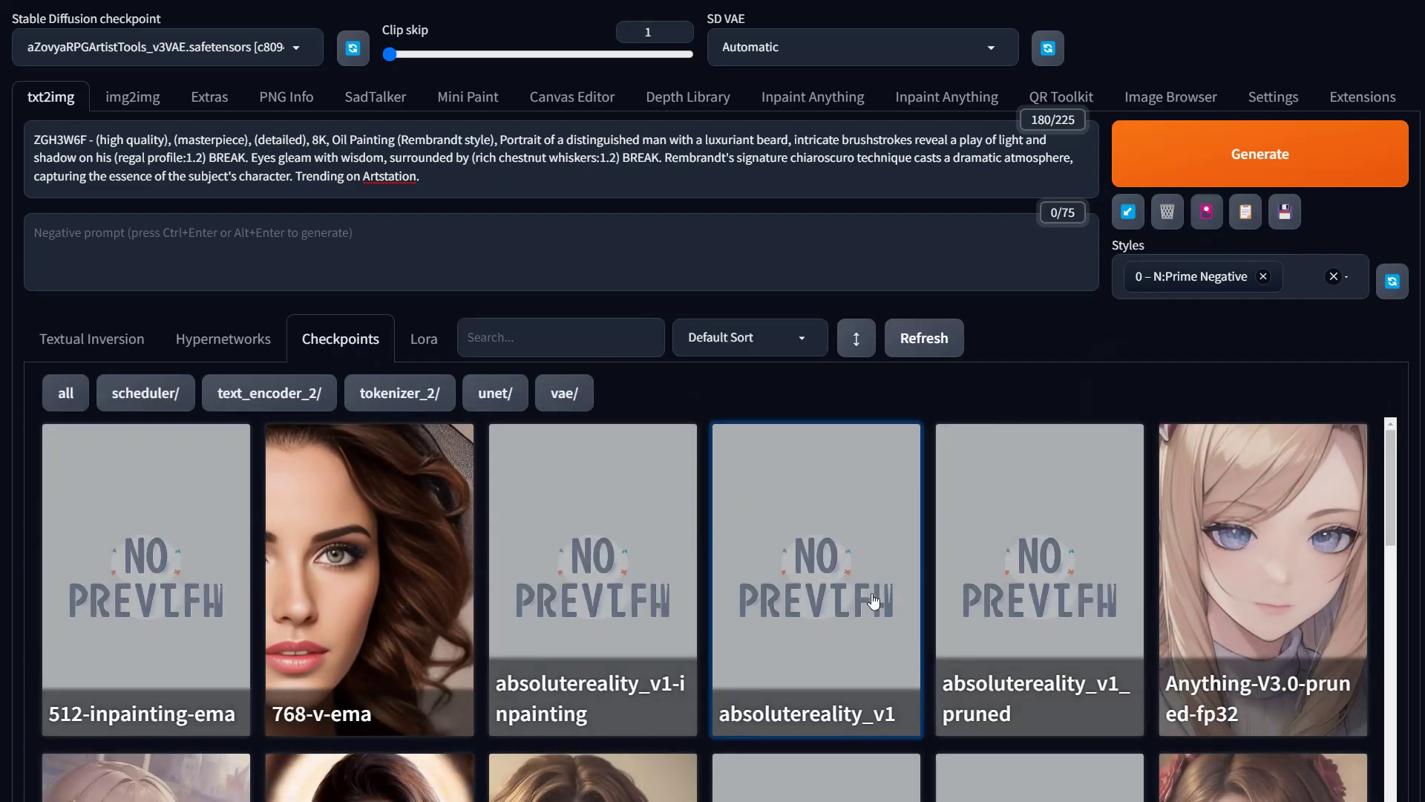
scroll(873, 602, "down", 5)
scroll(873, 601, "up", 5)
scroll(874, 602, "down", 3)
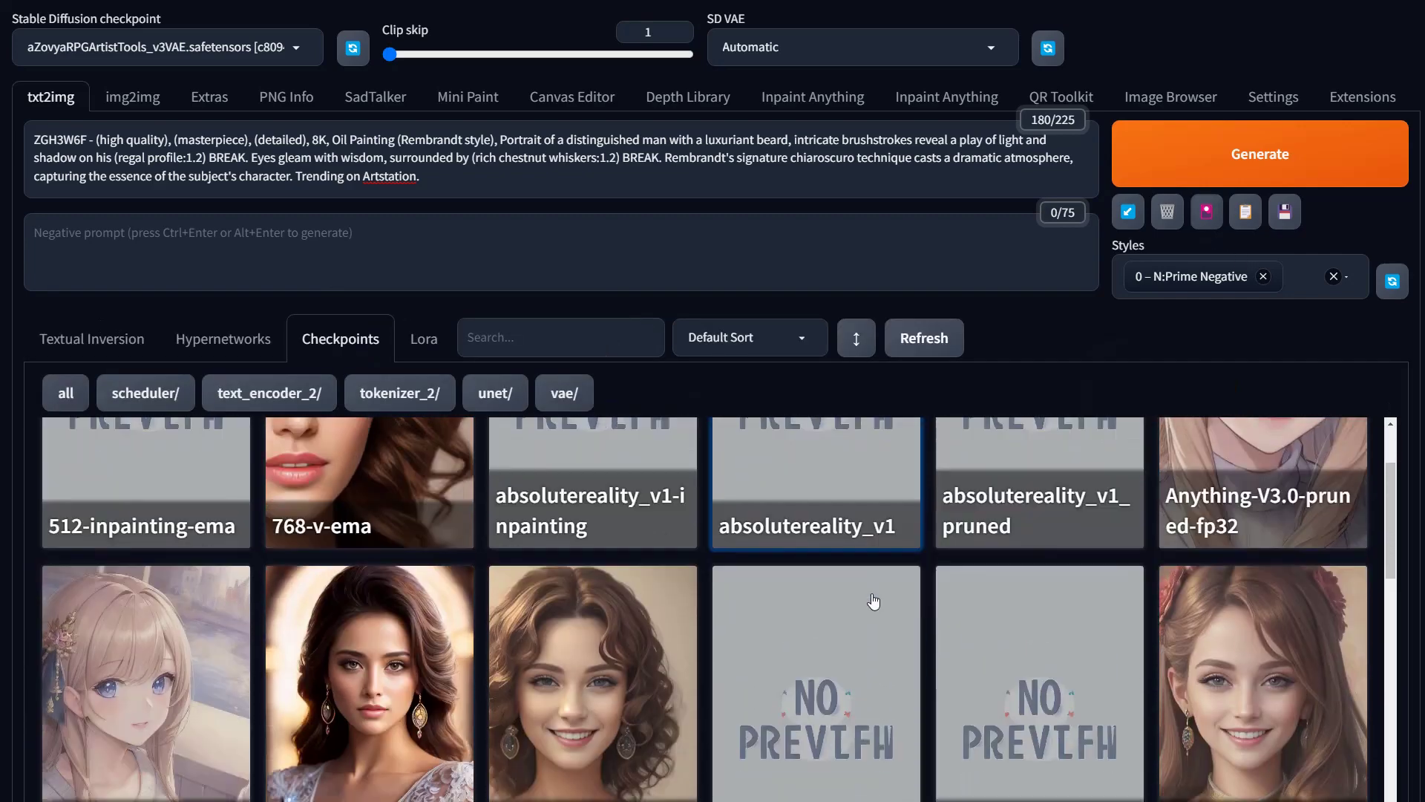
scroll(874, 601, "up", 3)
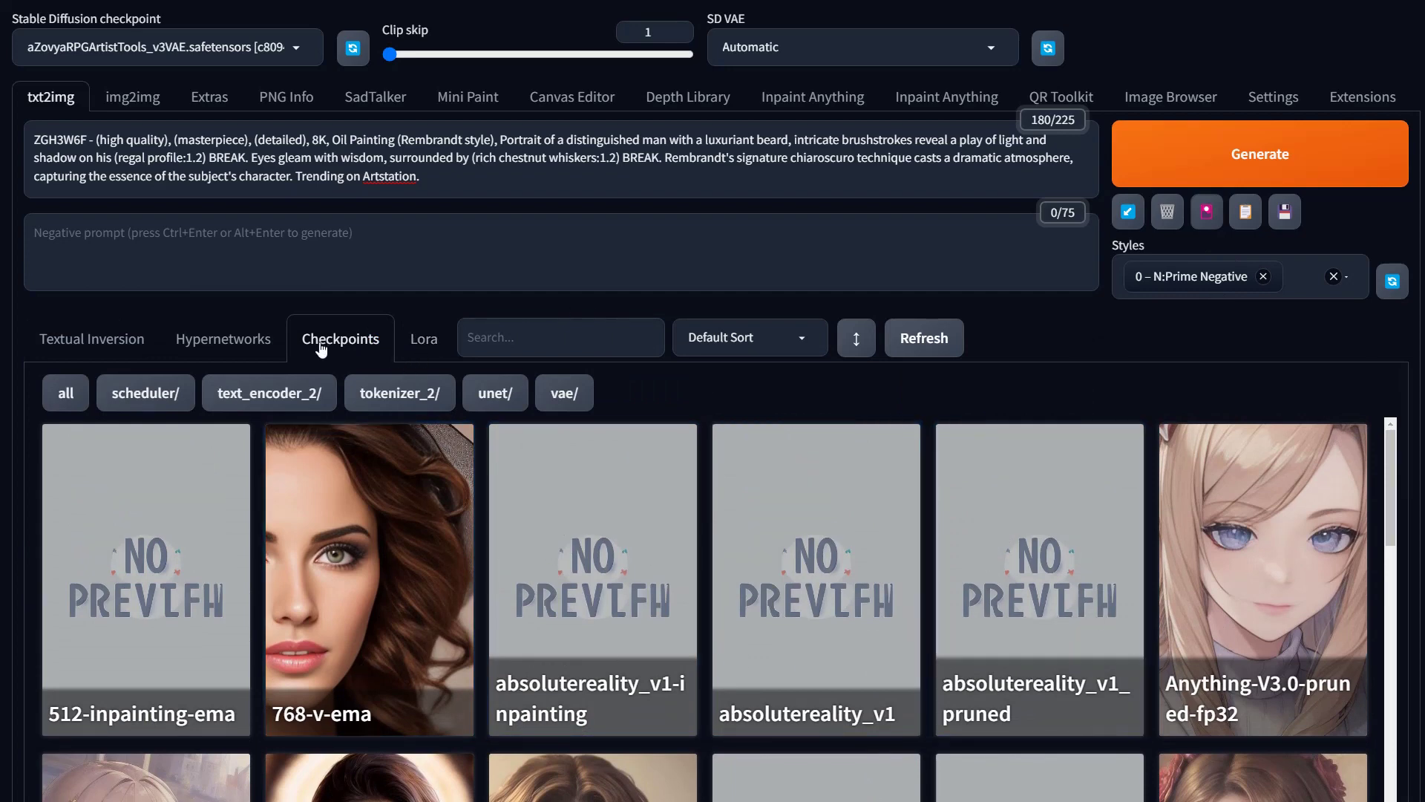
scroll(1027, 568, "down", 5)
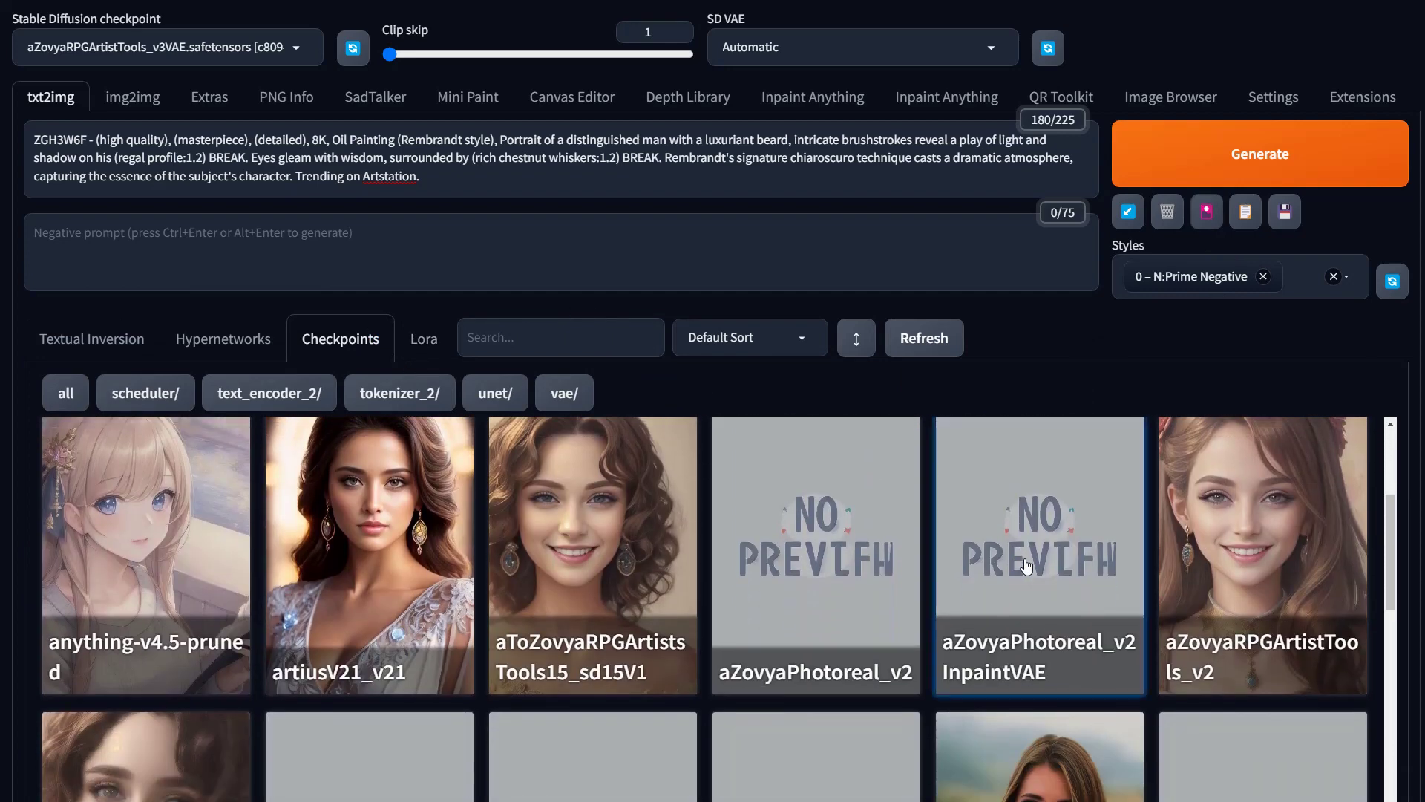
scroll(1027, 568, "down", 2)
scroll(477, 675, "down", 2)
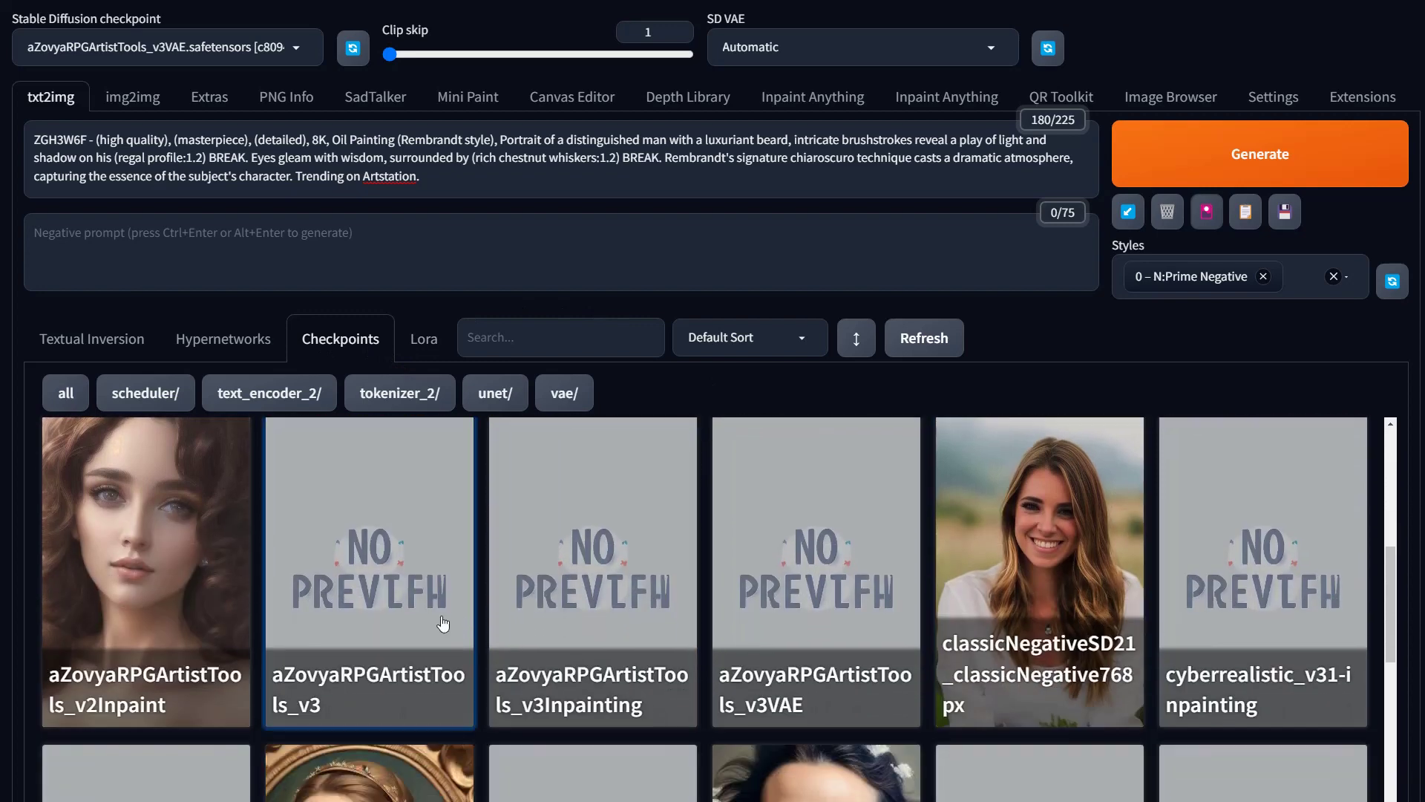
mouse_move(391, 689)
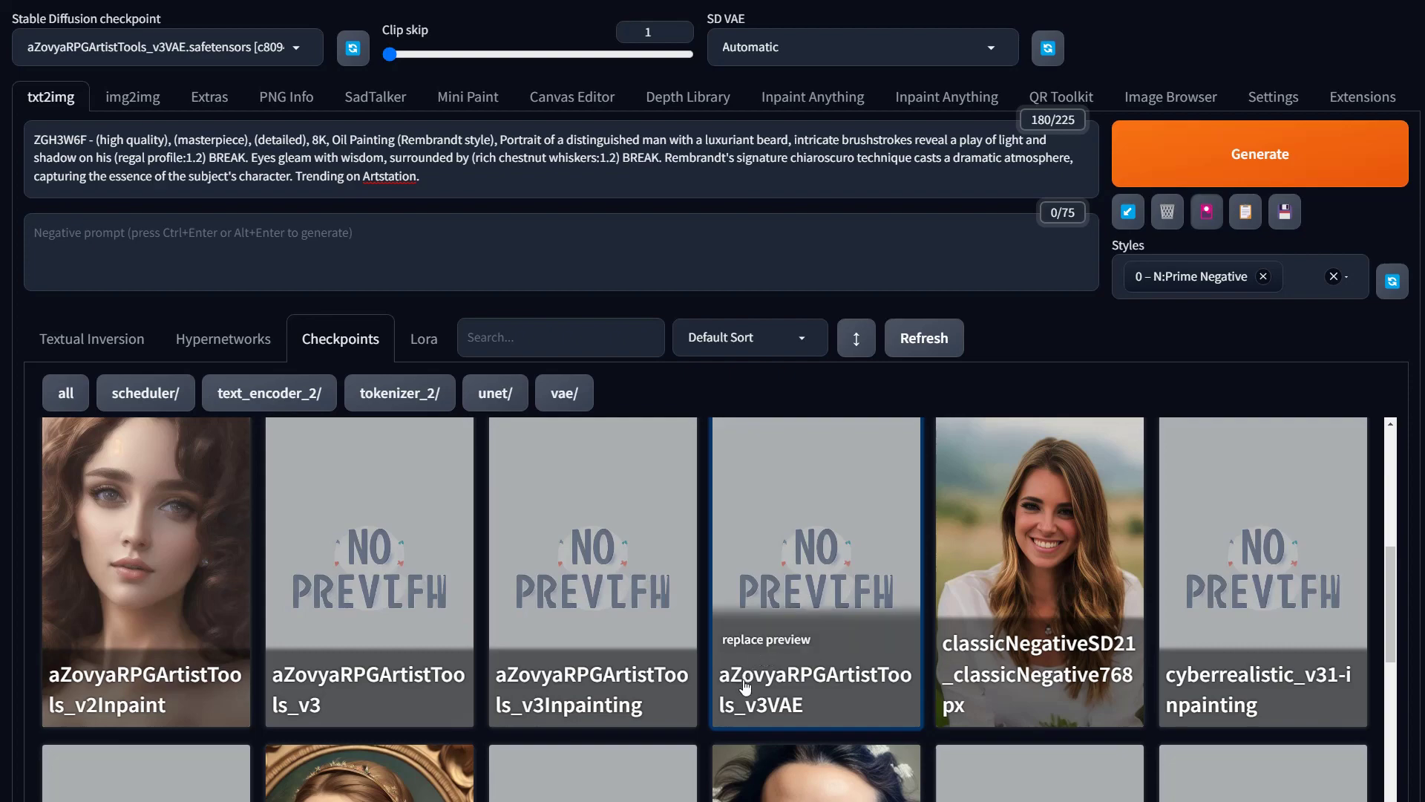
left_click(748, 649)
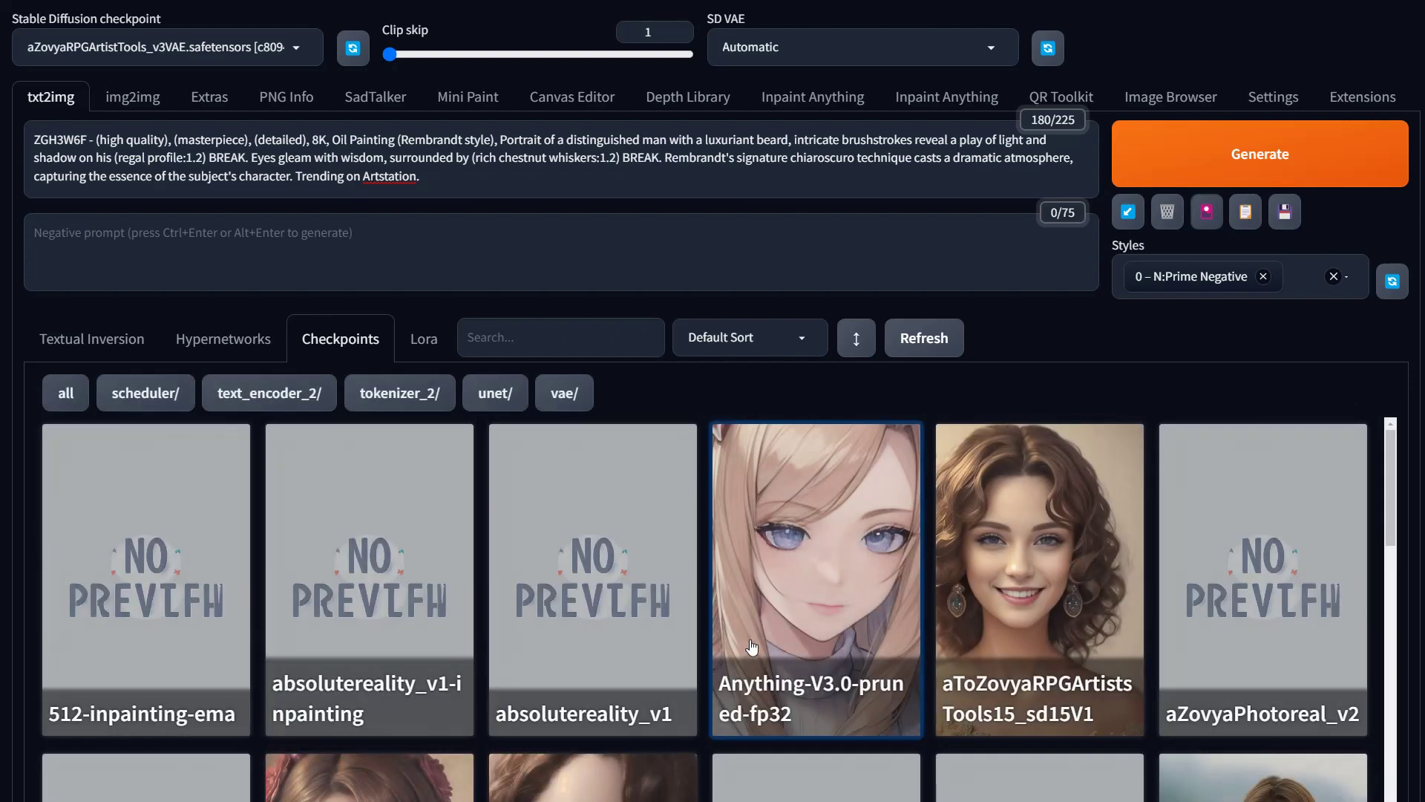
Look through the checkpoint gallery for the aZovyaRPGArtistTools_v3VAE card and check its preview image.
scroll(971, 593, "down", 10)
scroll(971, 593, "down", 10)
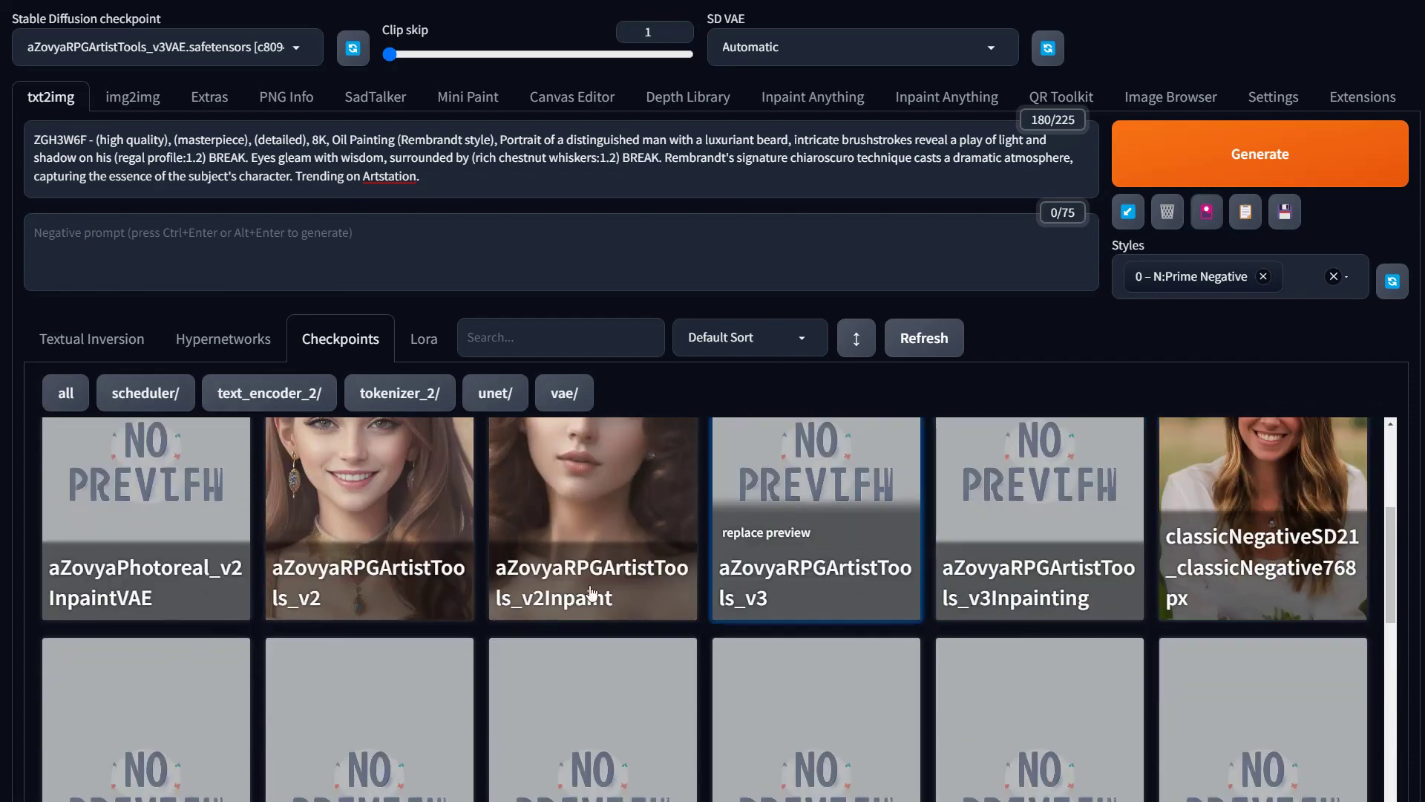
scroll(883, 520, "up", 10)
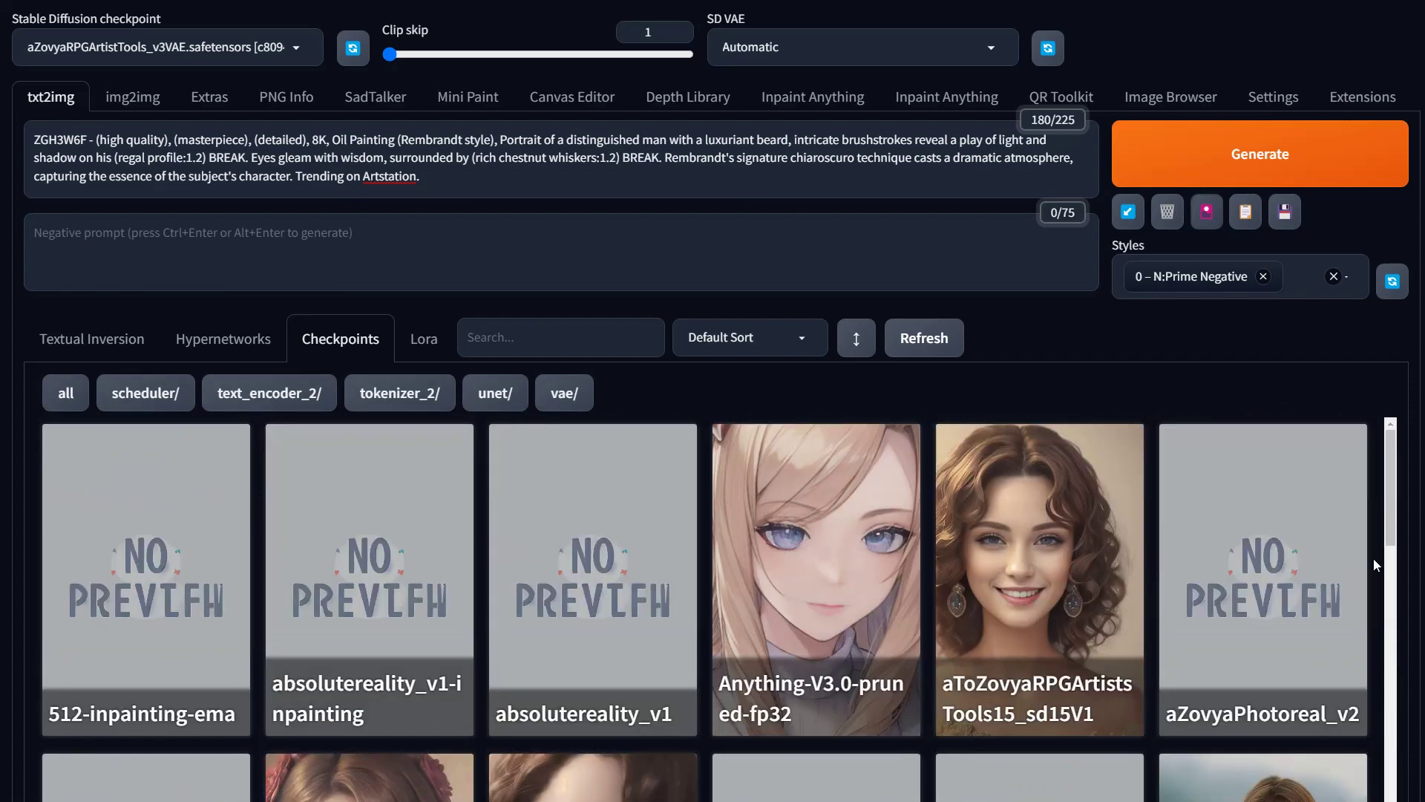
scroll(883, 416, "down", 5)
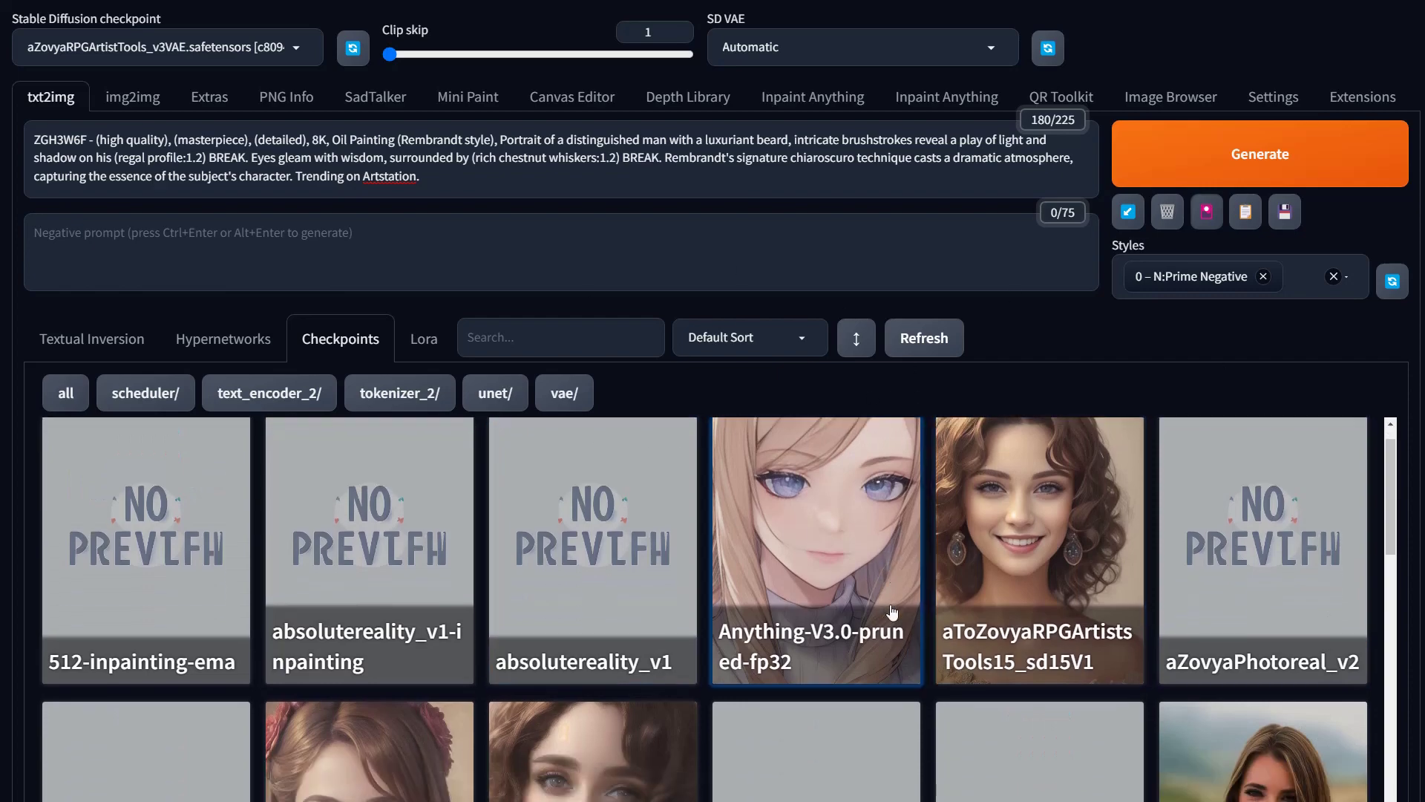
scroll(905, 557, "up", 4)
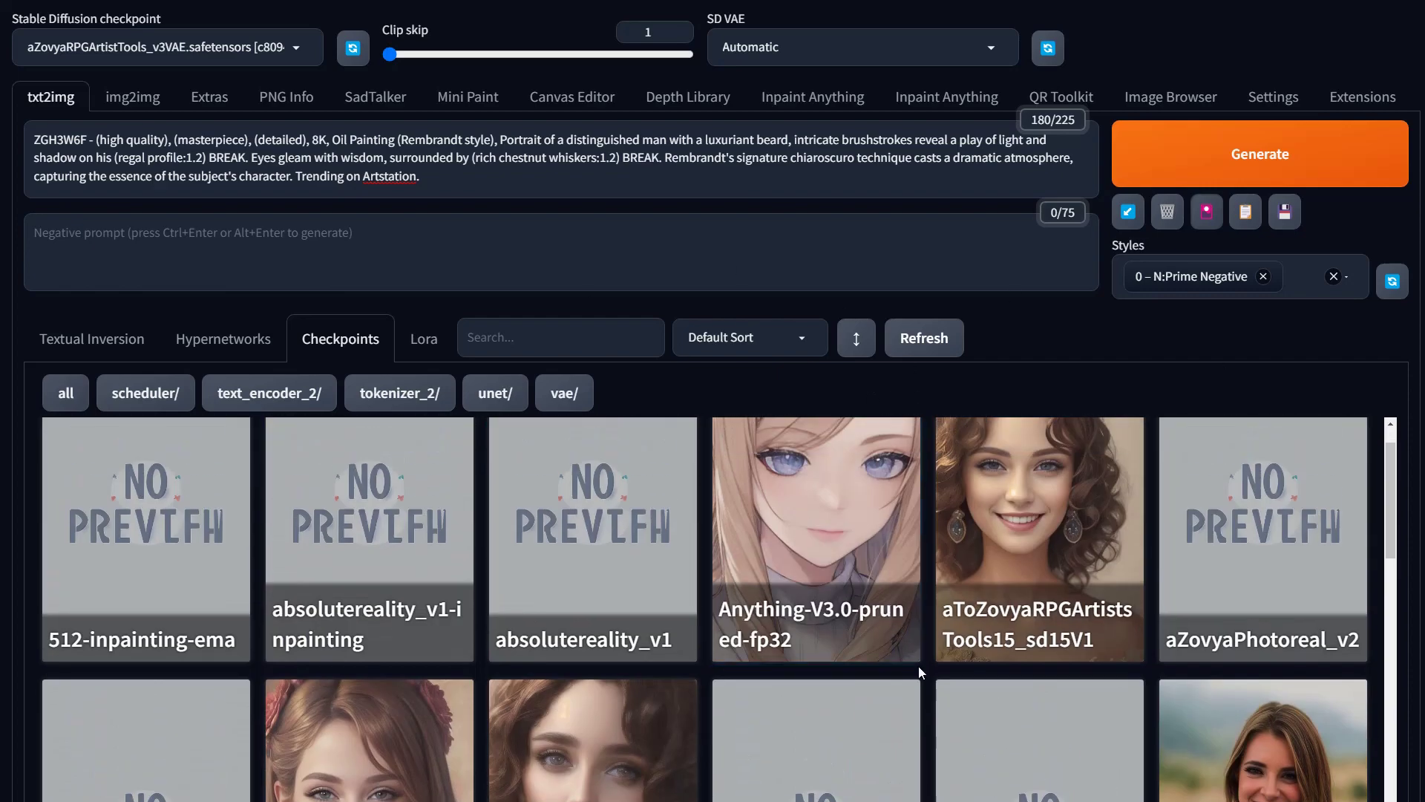
scroll(919, 666, "down", 4)
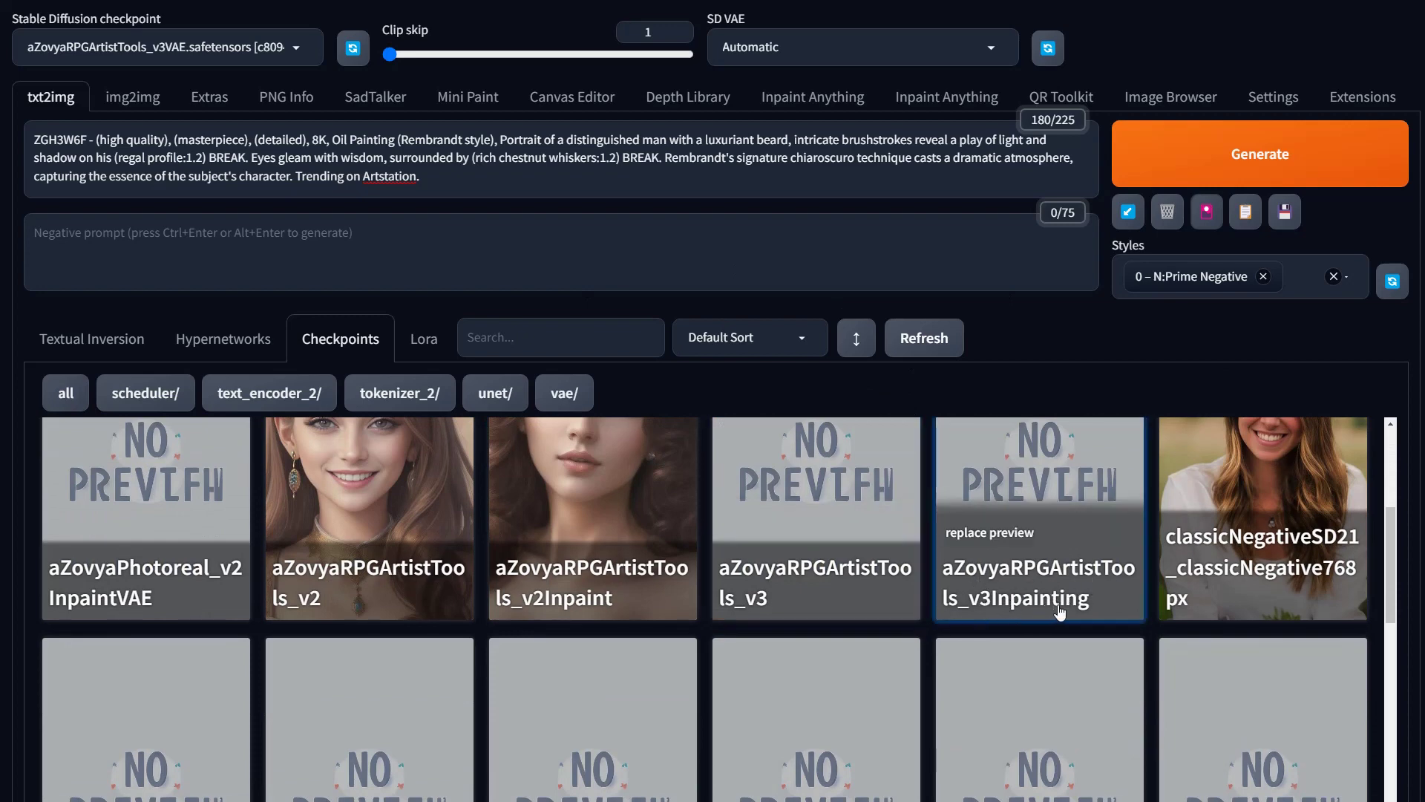
scroll(1147, 594, "down", 15)
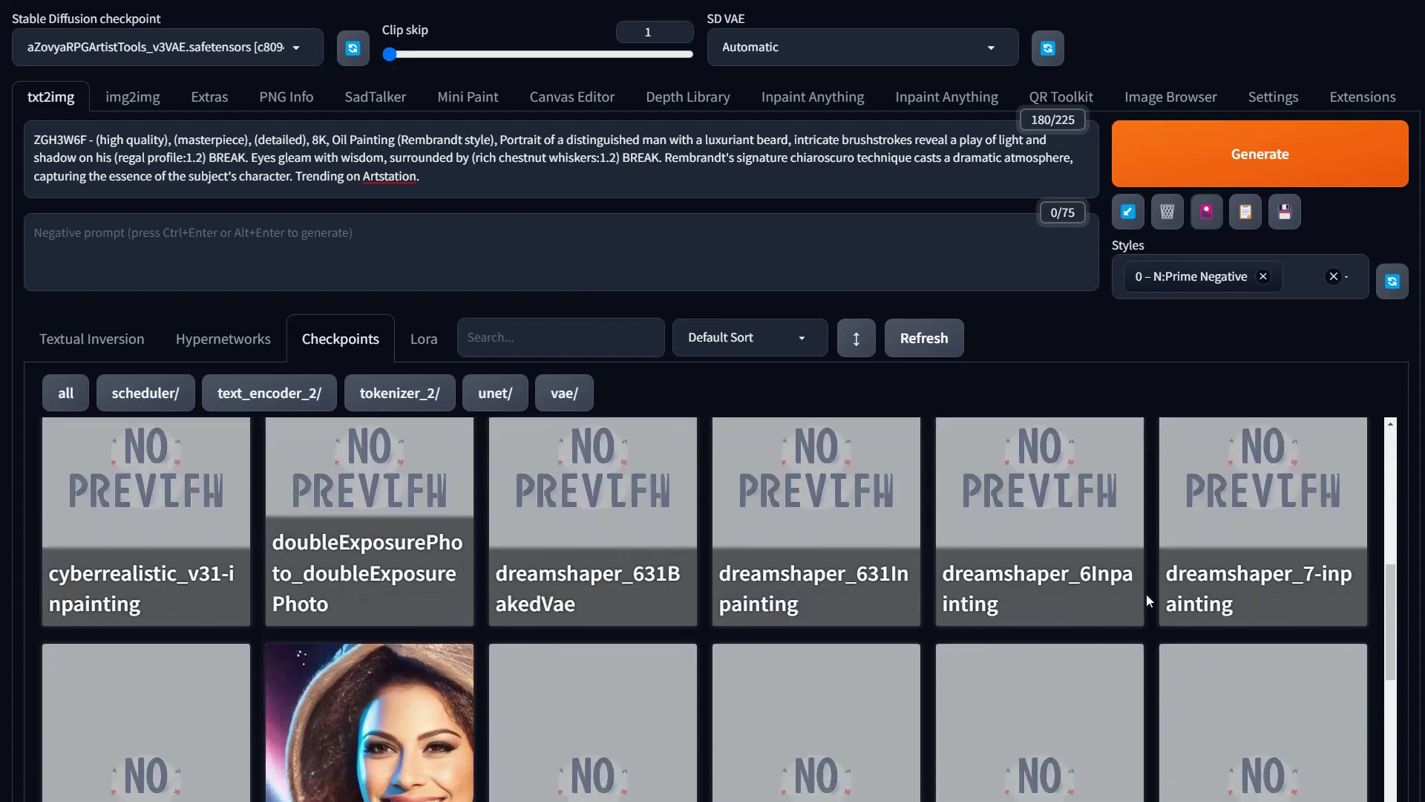
scroll(1146, 594, "down", 10)
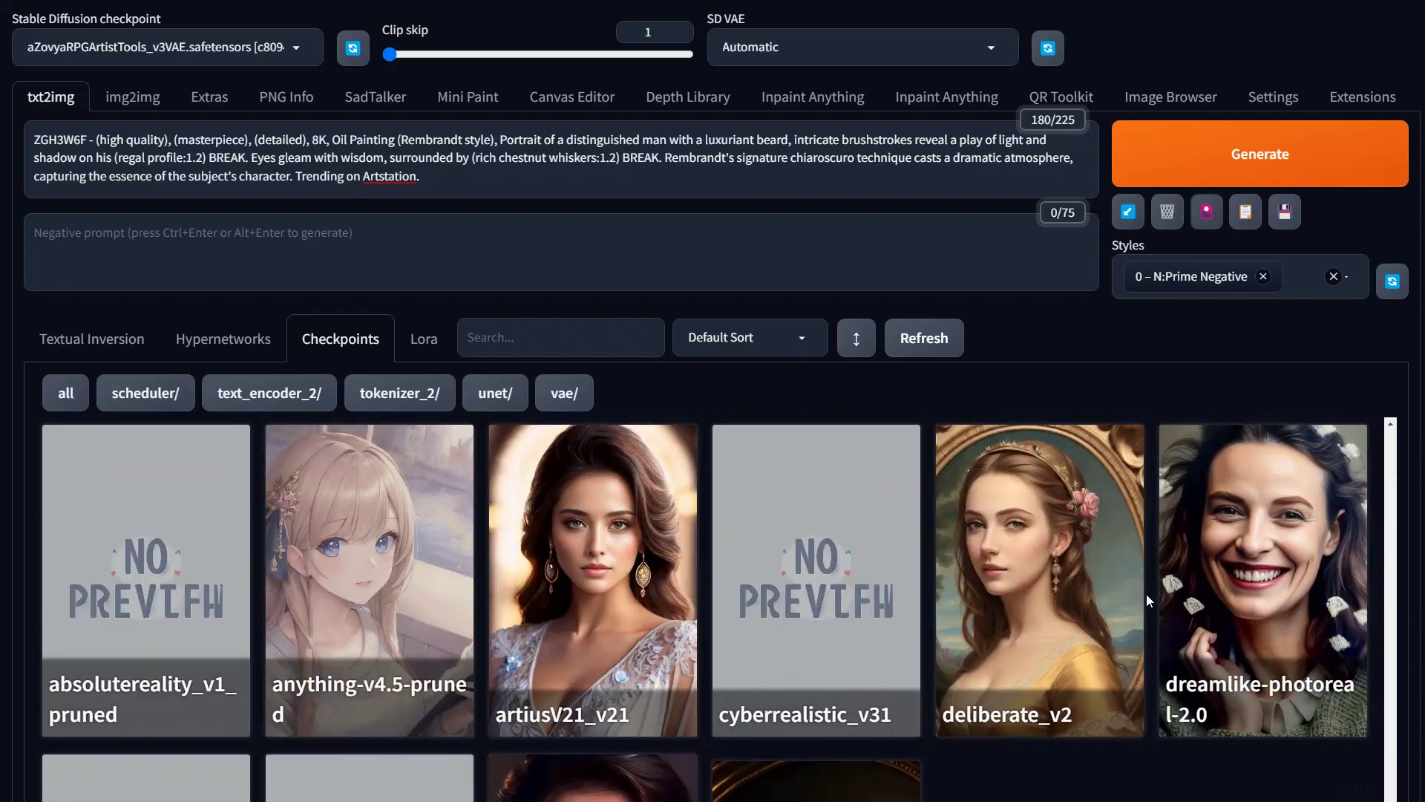
scroll(1032, 713, "down", 4)
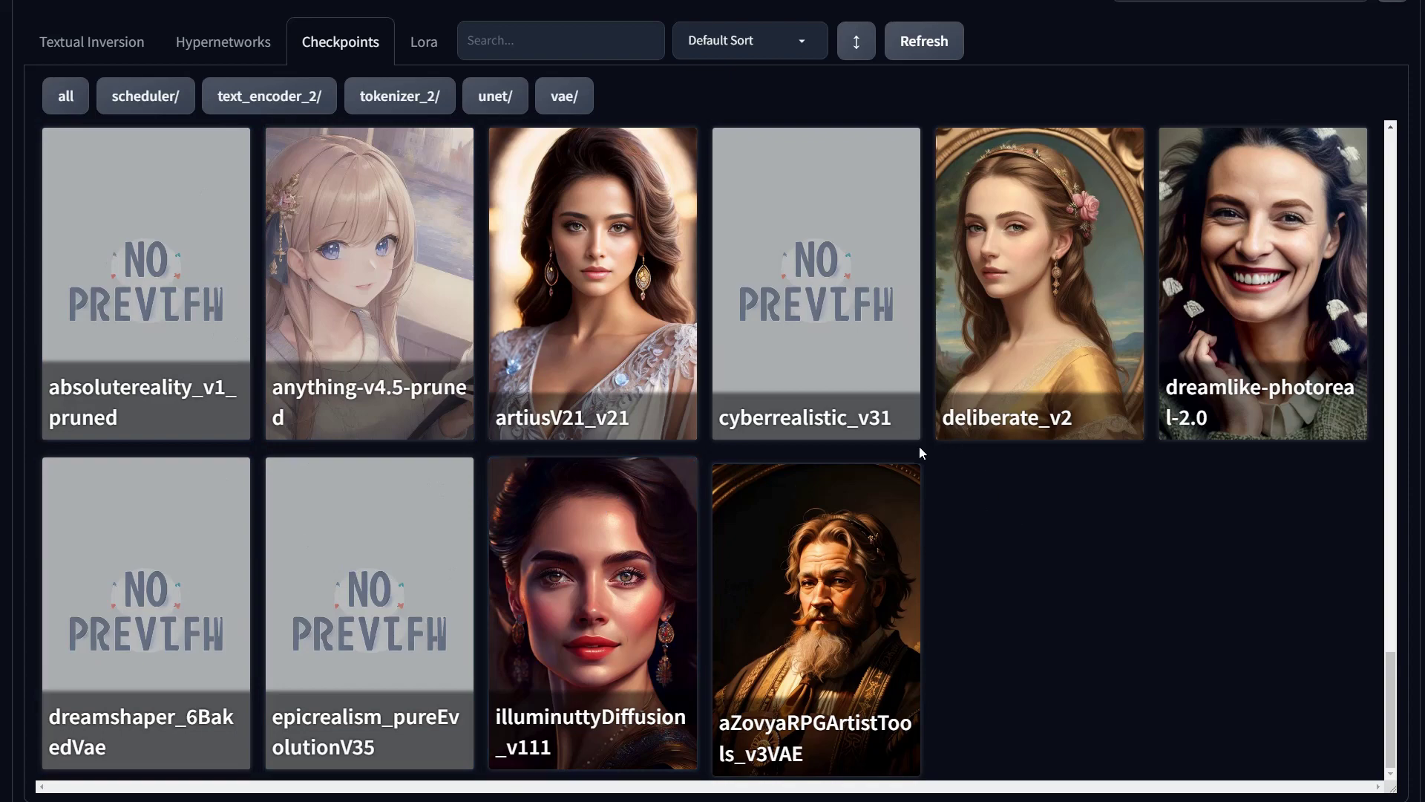
scroll(1098, 579, "up", 20)
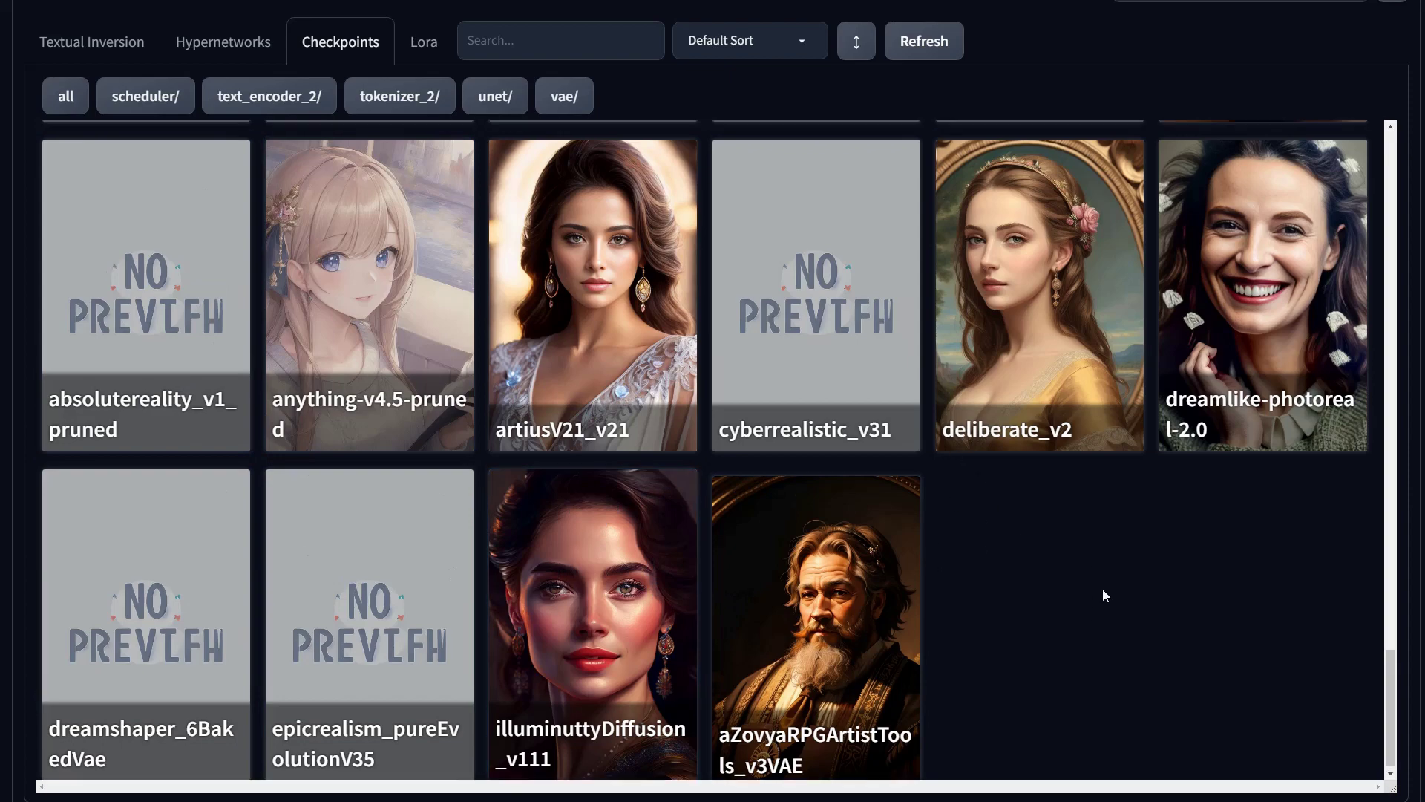